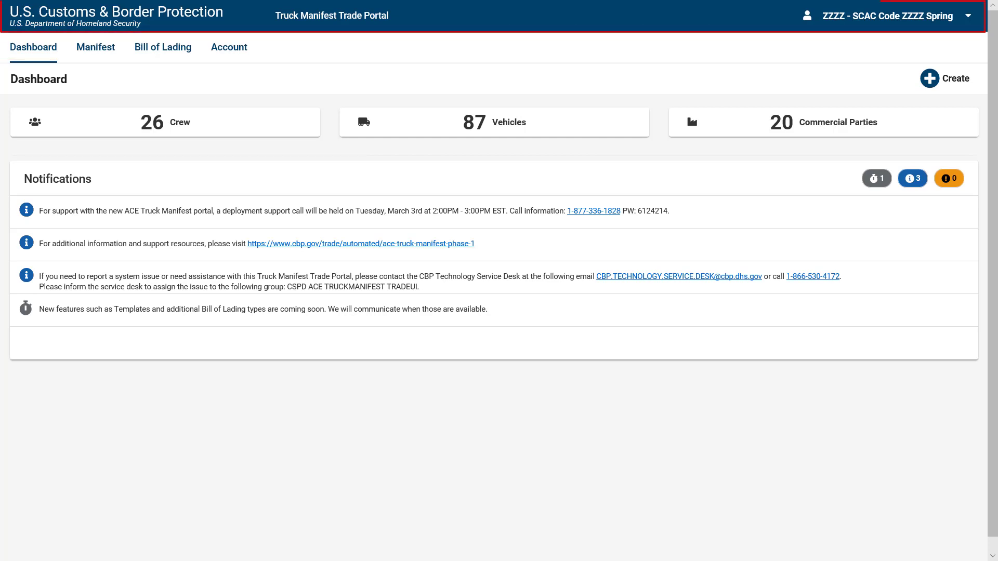
Look over the carrier account options and the list of record types that can be created.
click(967, 28)
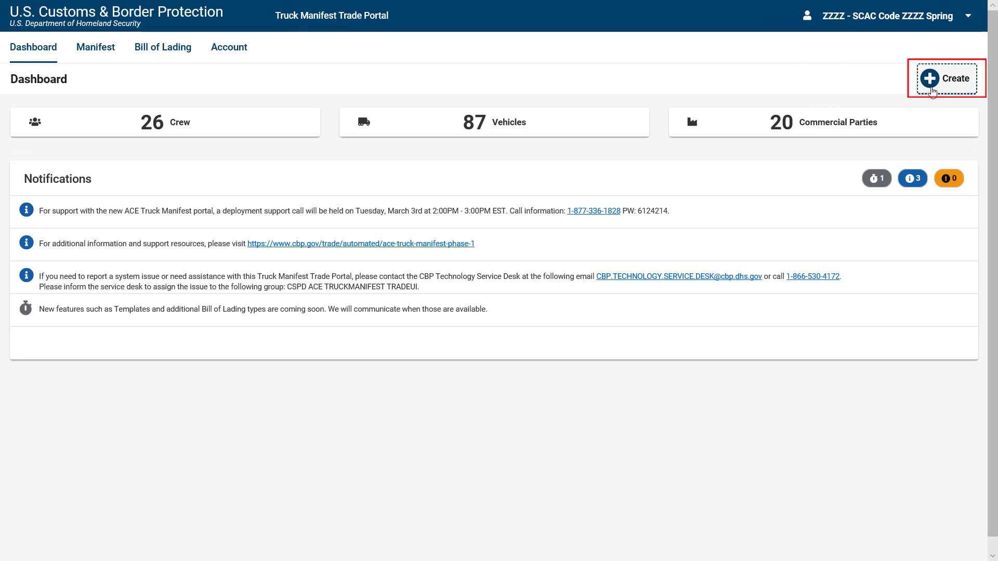
click(931, 79)
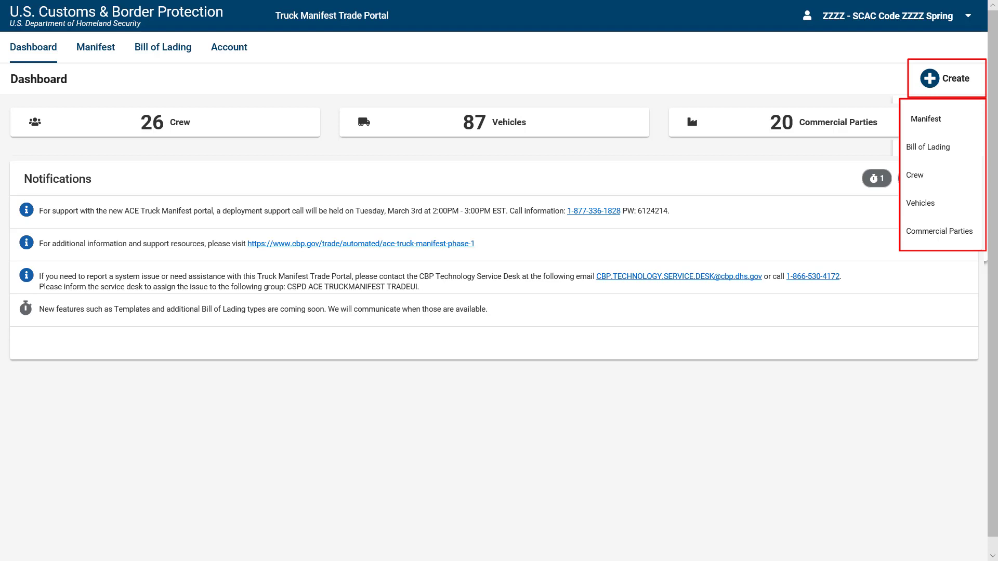
key(Escape)
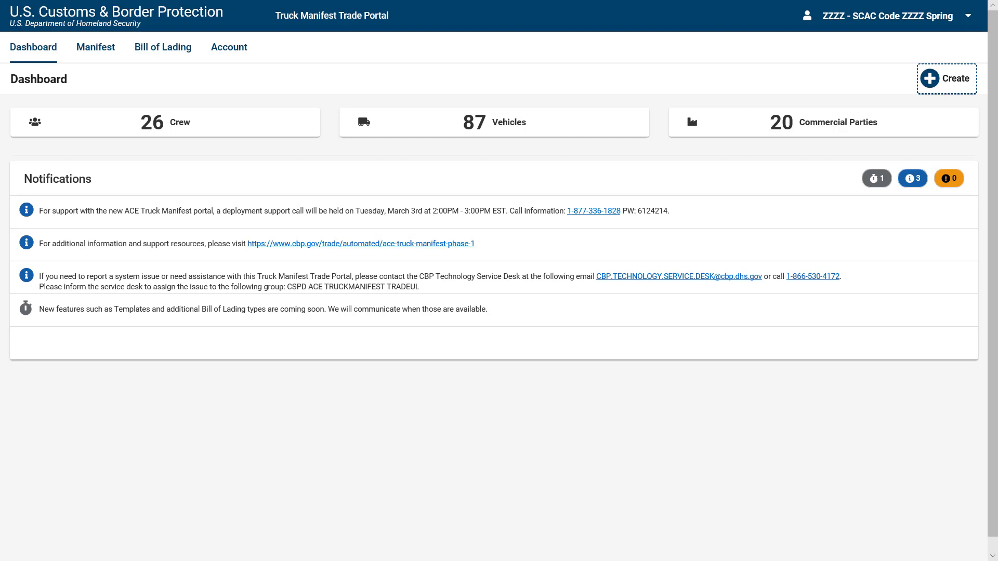
On the Manifest tab, start a new manifest and discard it unsaved.
click(108, 60)
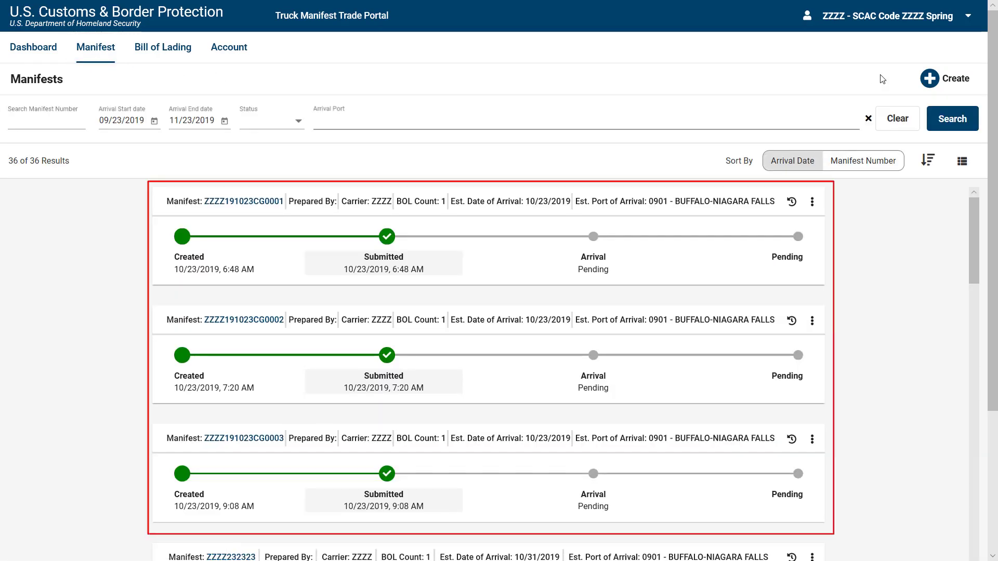
click(927, 88)
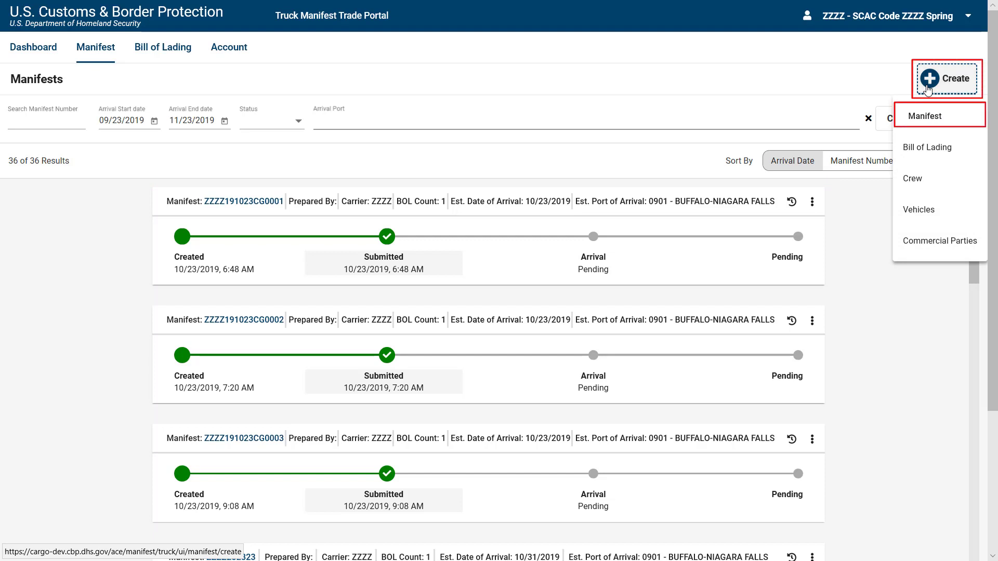
click(933, 120)
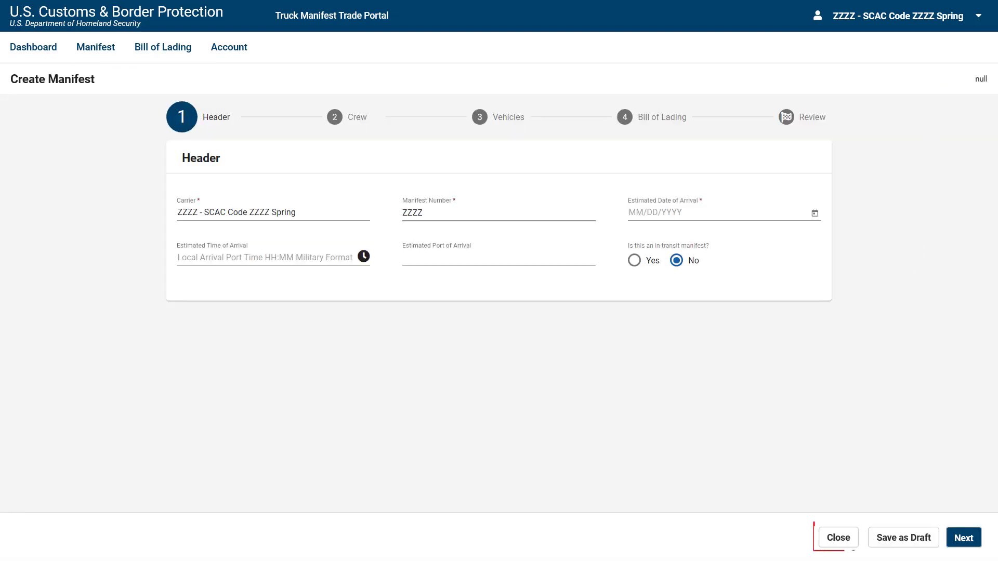
click(842, 541)
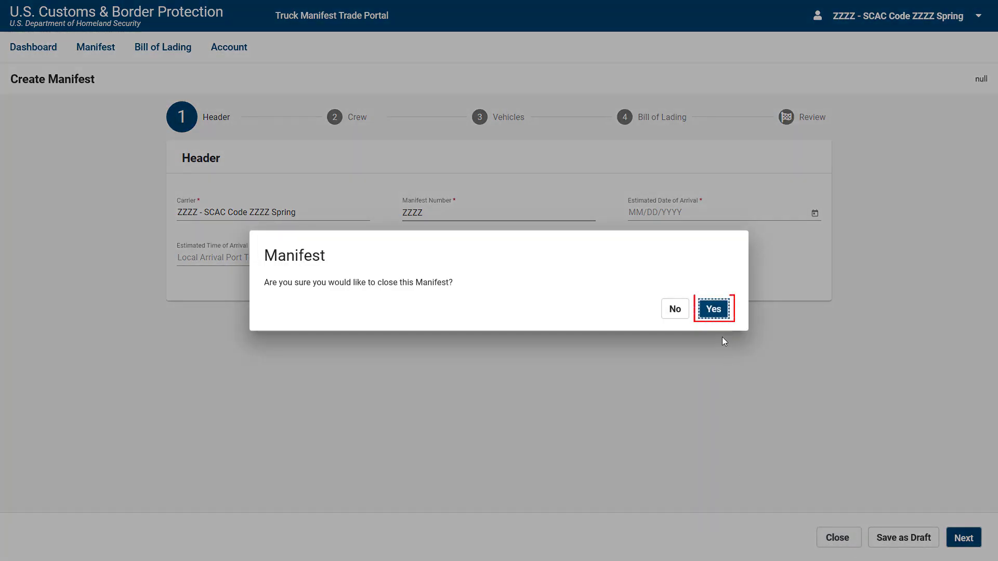
click(718, 318)
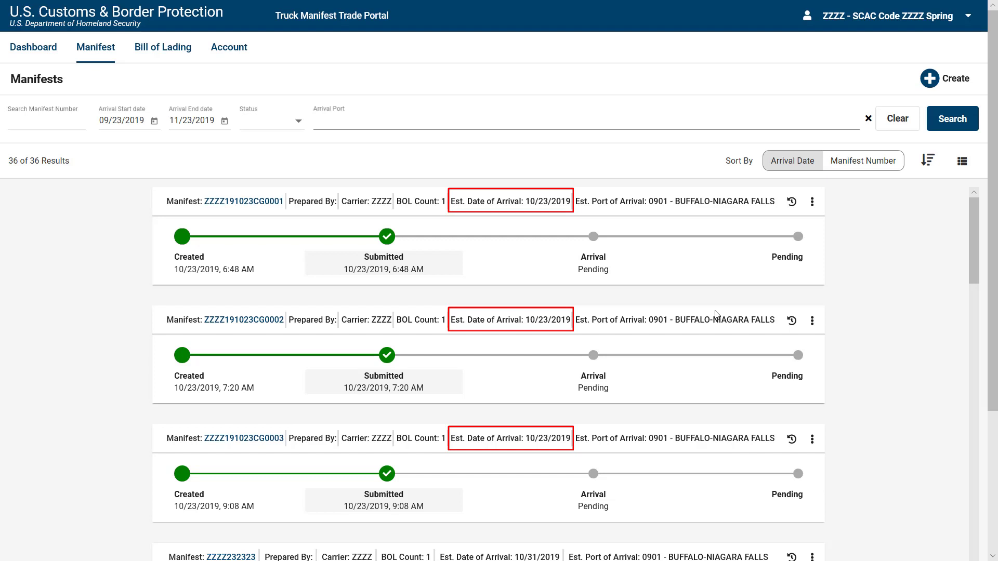
Check the Status filter options, then filter Arrival Port to 0901 - BUFFALO-NIAGARA FALLS.
click(296, 128)
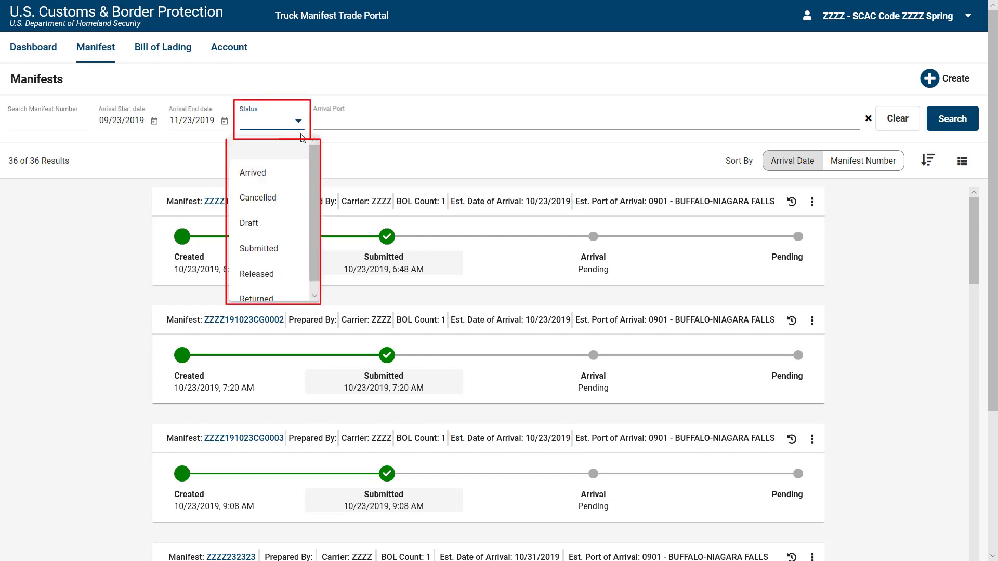
scroll(314, 161, down, 1)
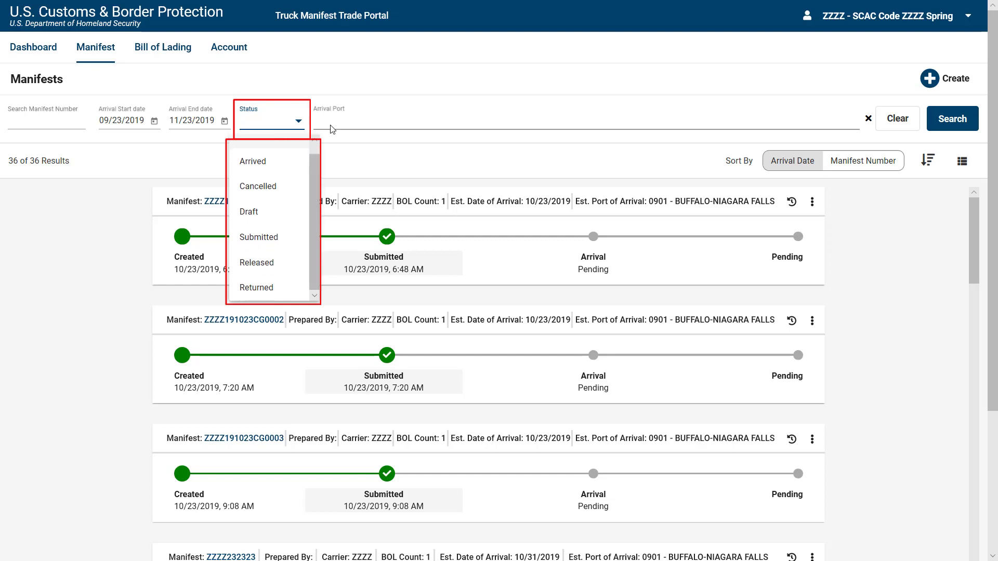
click(332, 129)
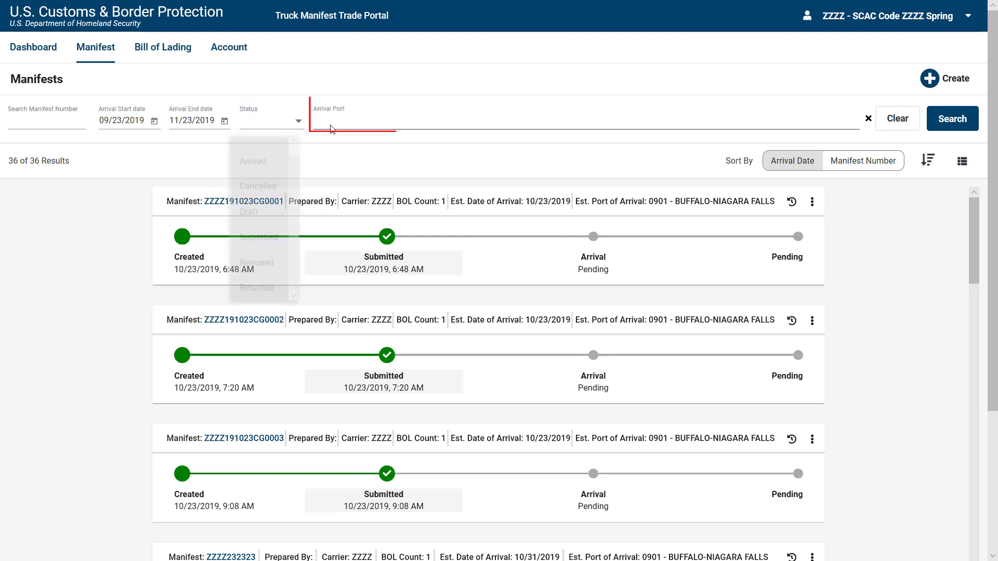
text(BU)
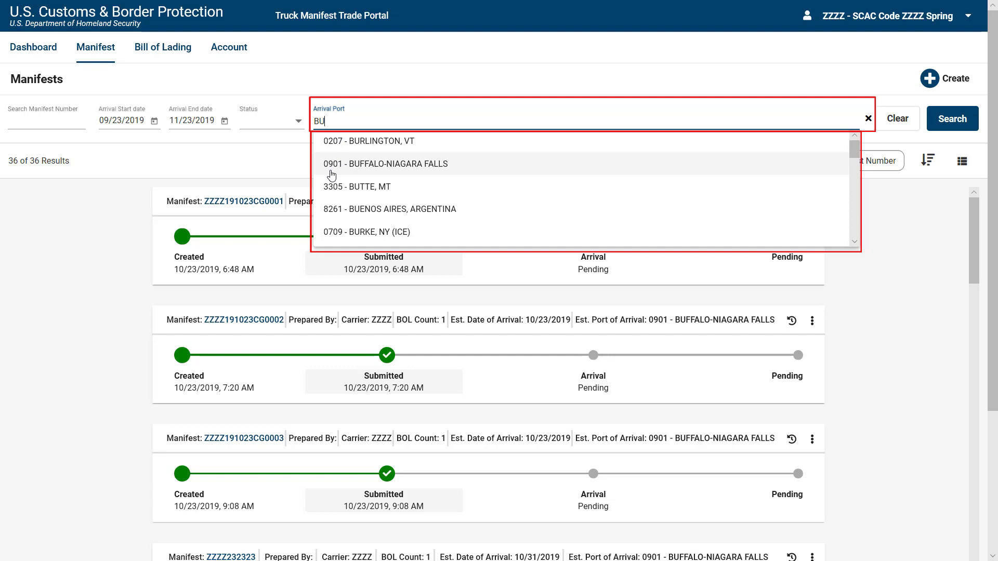
click(332, 165)
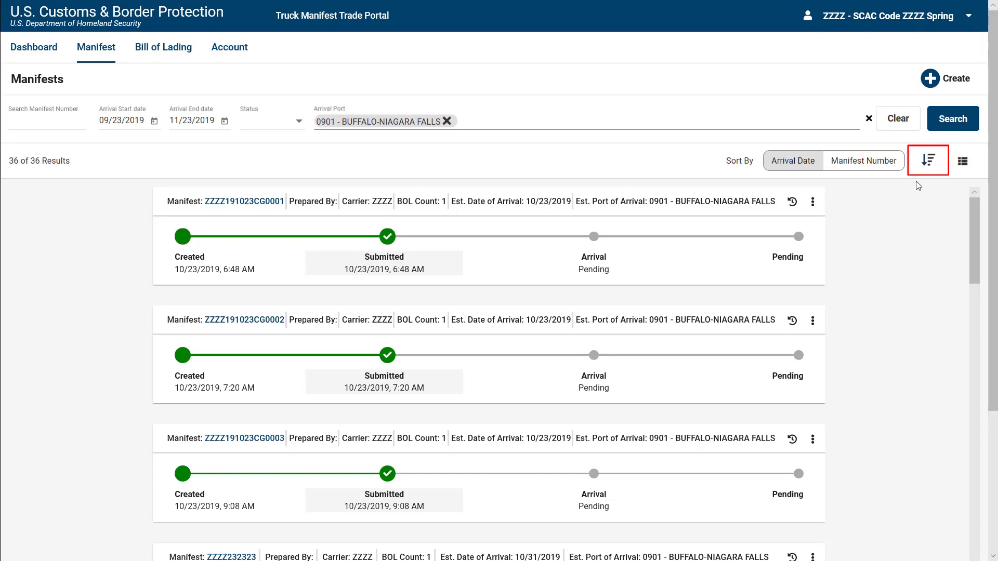
click(927, 171)
click(928, 174)
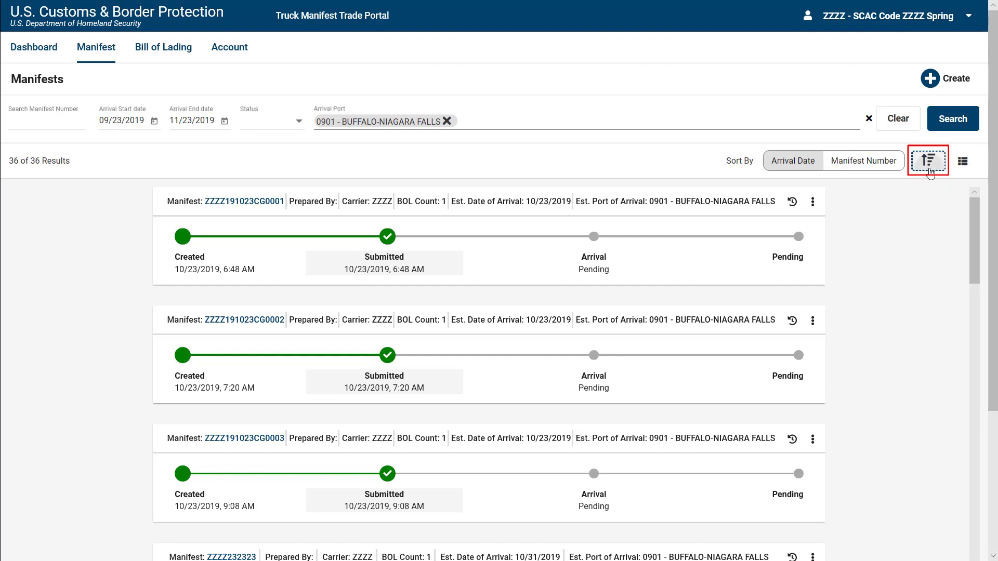
click(929, 161)
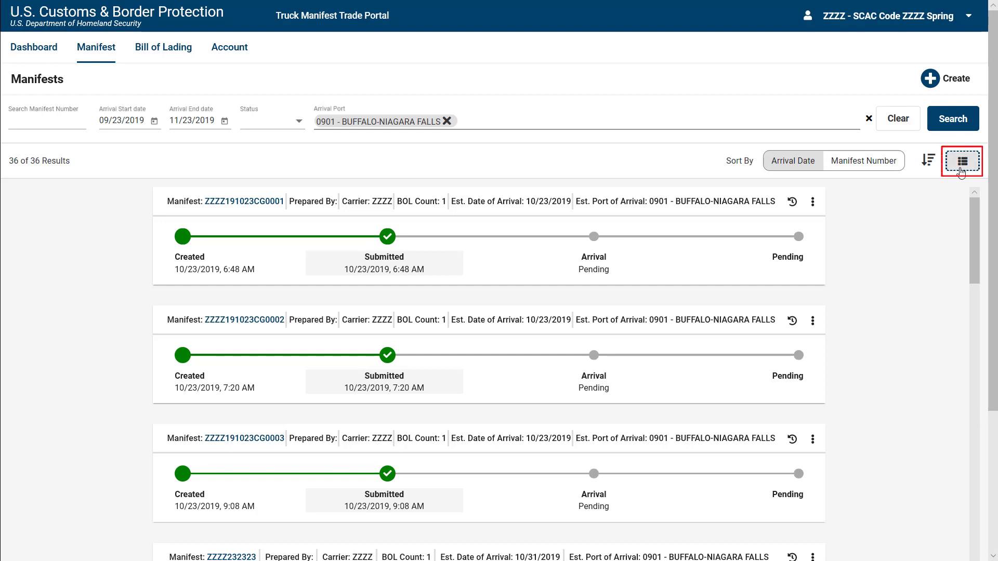
click(961, 172)
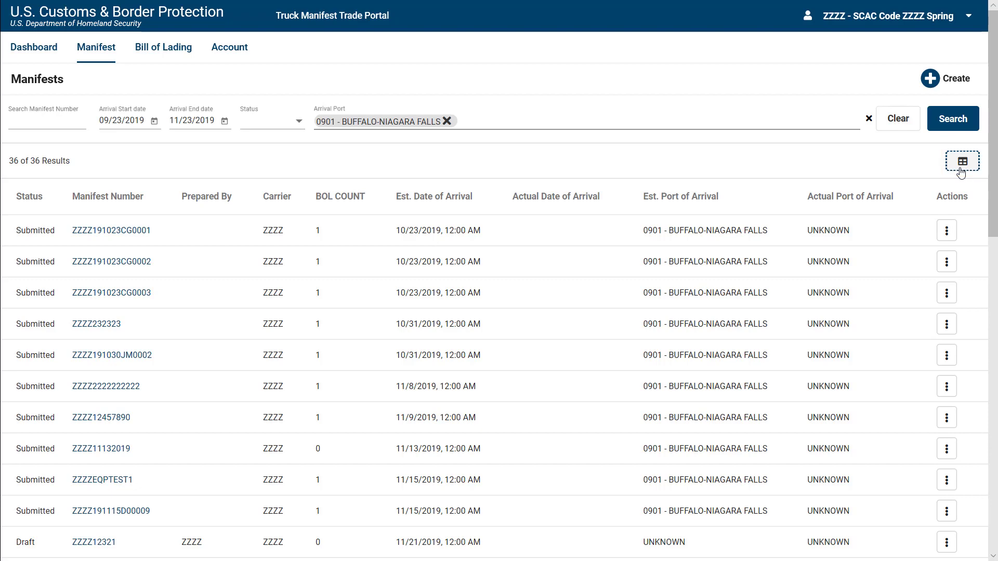
click(961, 170)
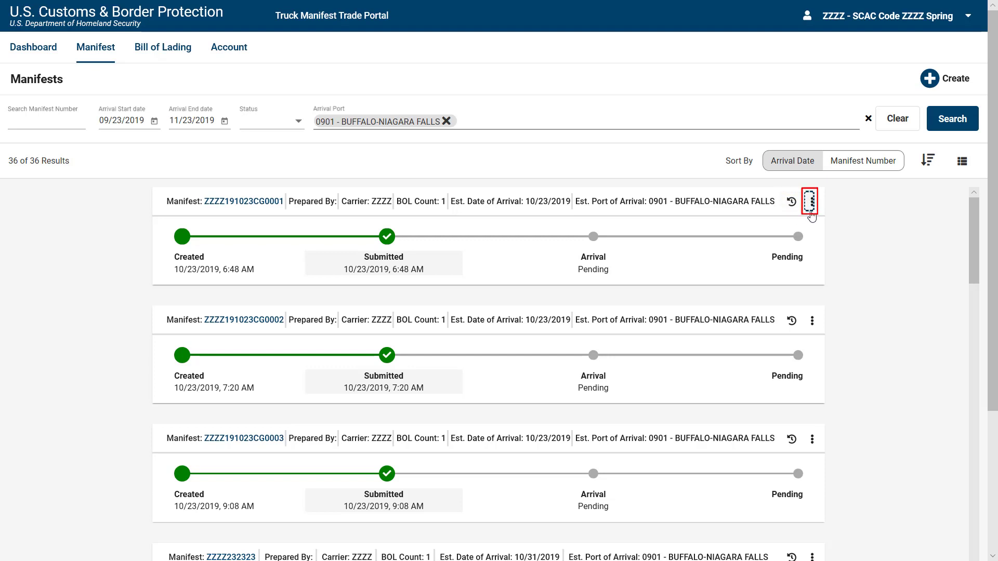
click(812, 214)
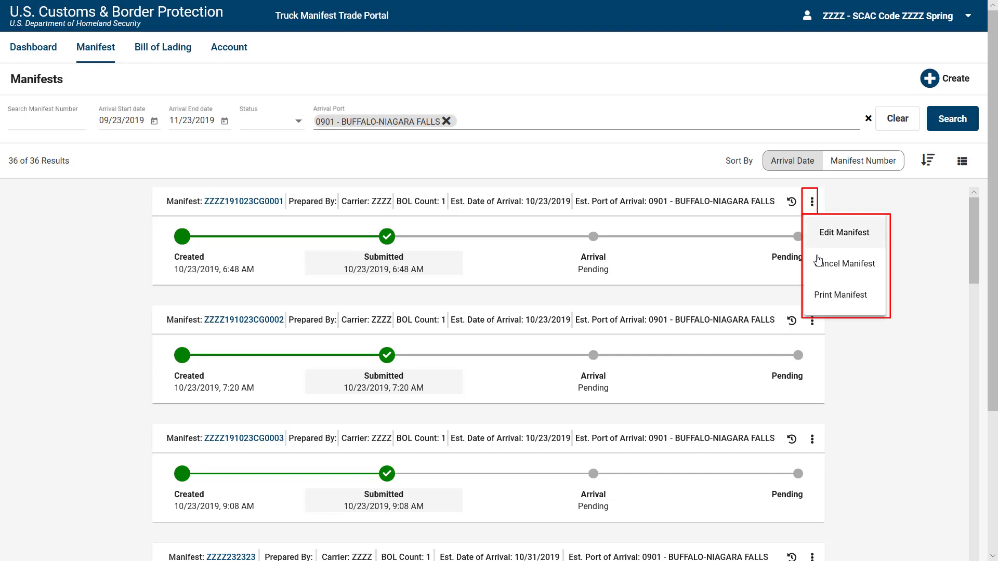
click(820, 265)
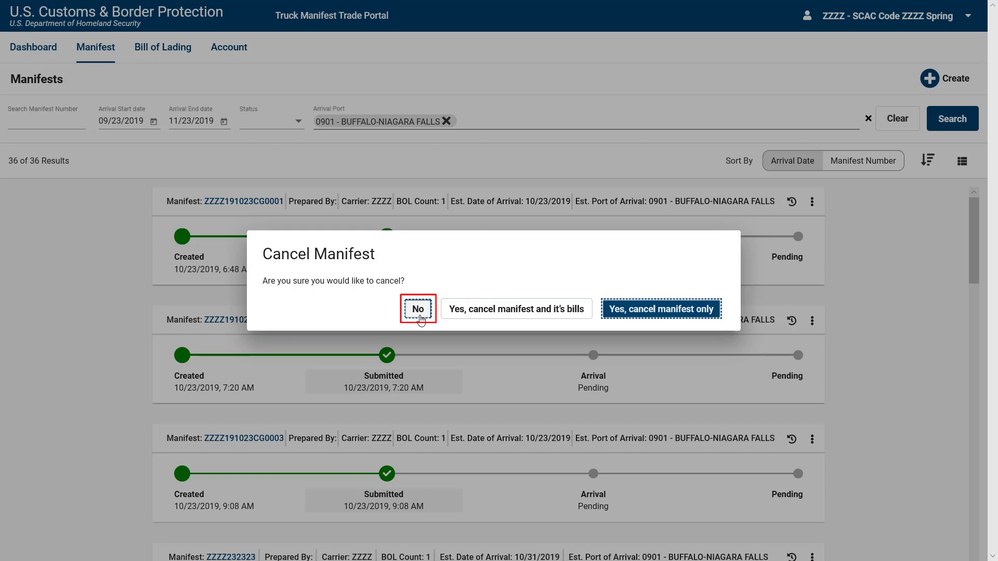
click(421, 319)
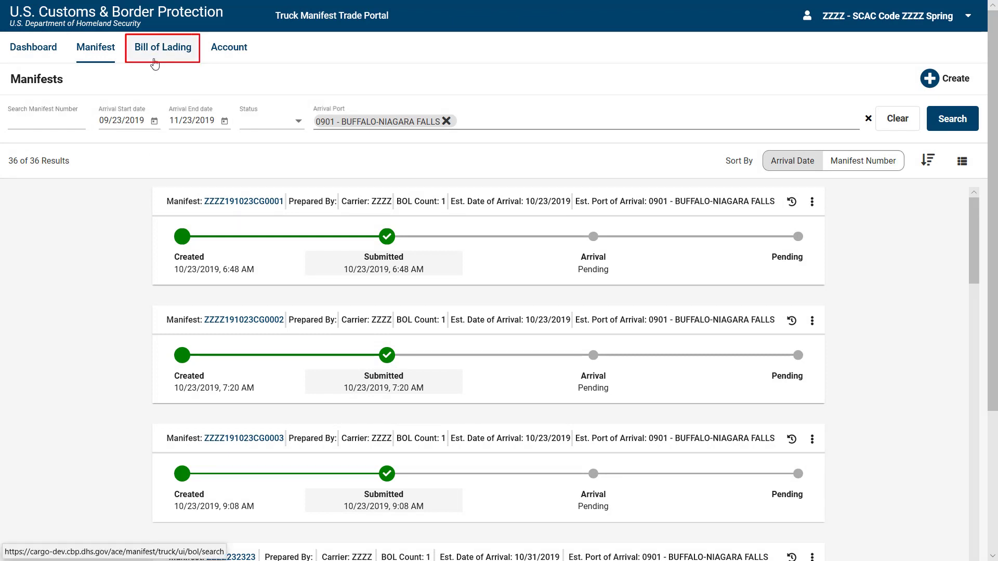
On the Bill of Lading tab, start a new bill of lading and discard it unsaved.
click(155, 61)
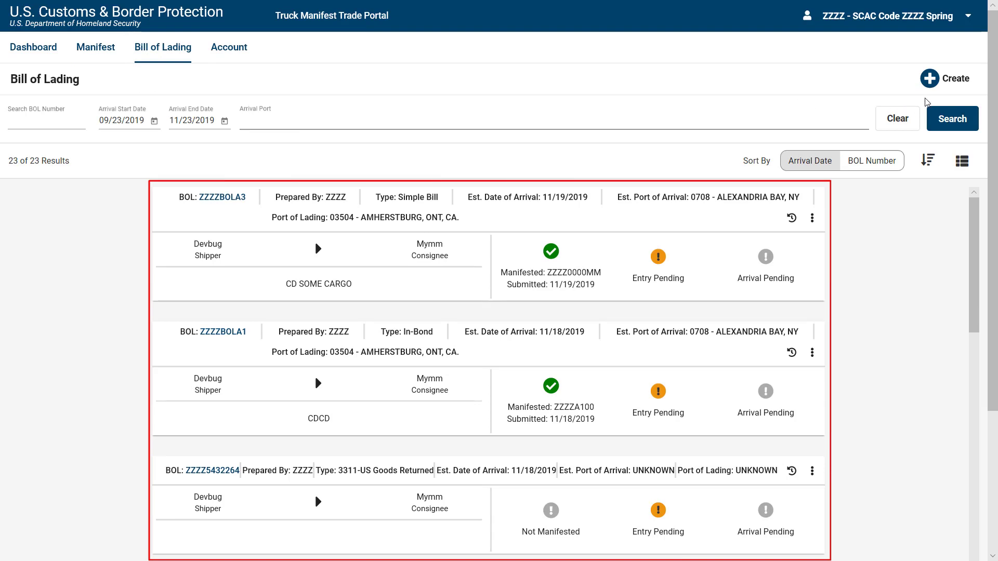
click(935, 91)
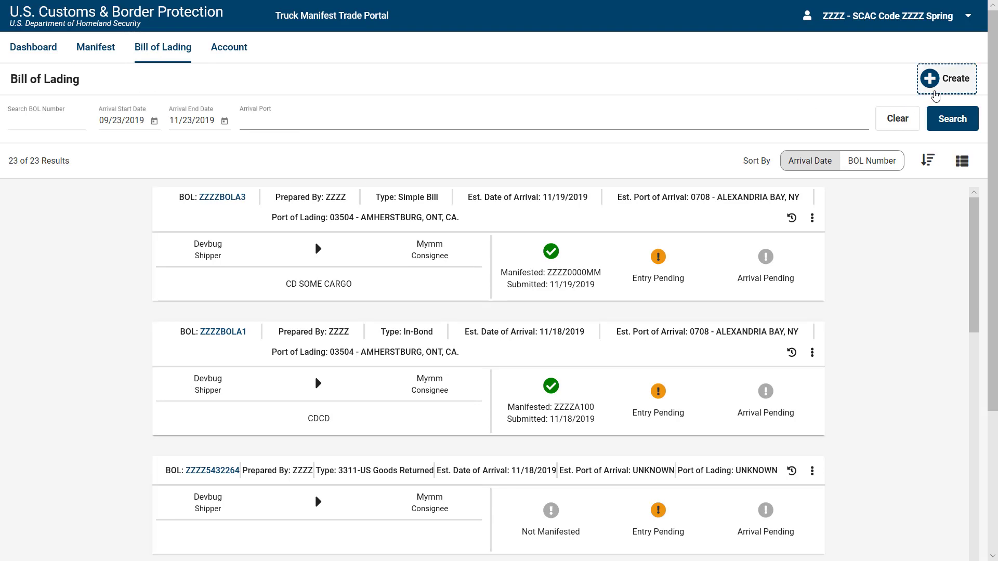
click(935, 93)
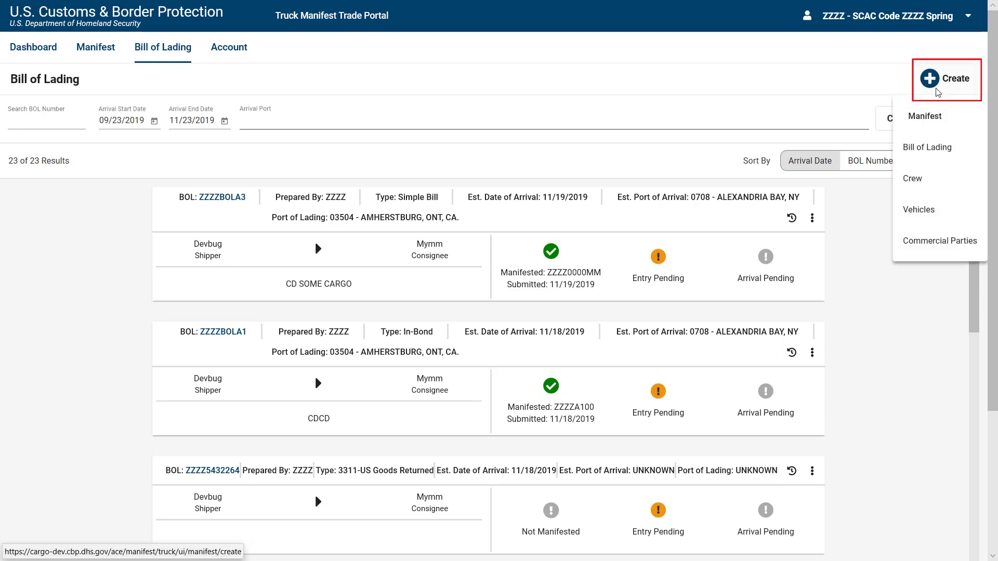
click(947, 150)
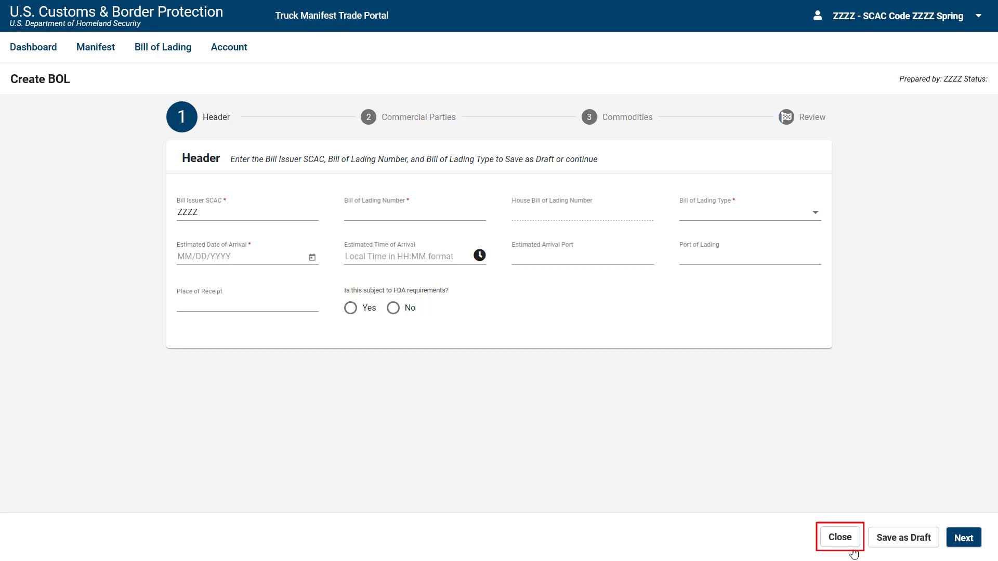
click(840, 537)
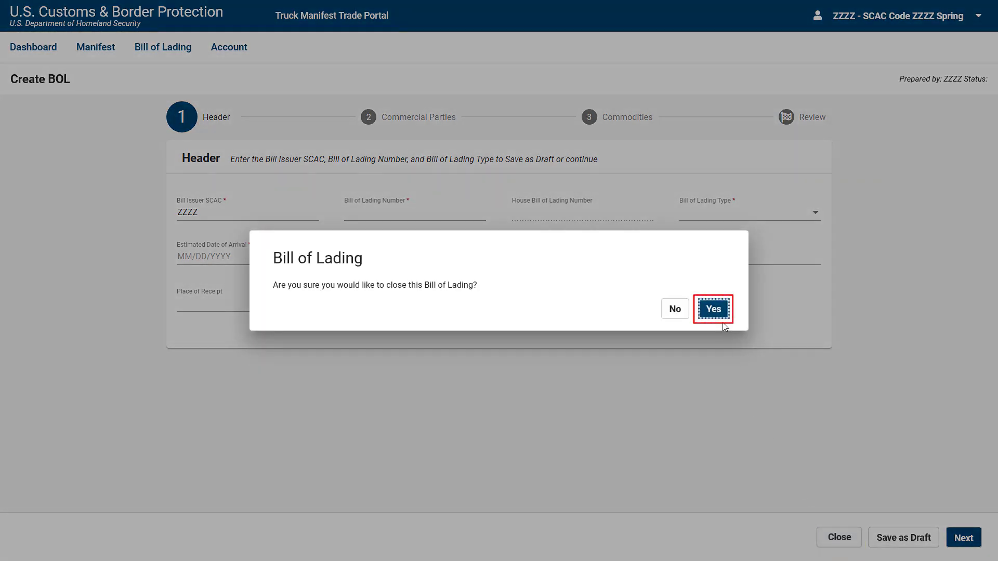
click(713, 309)
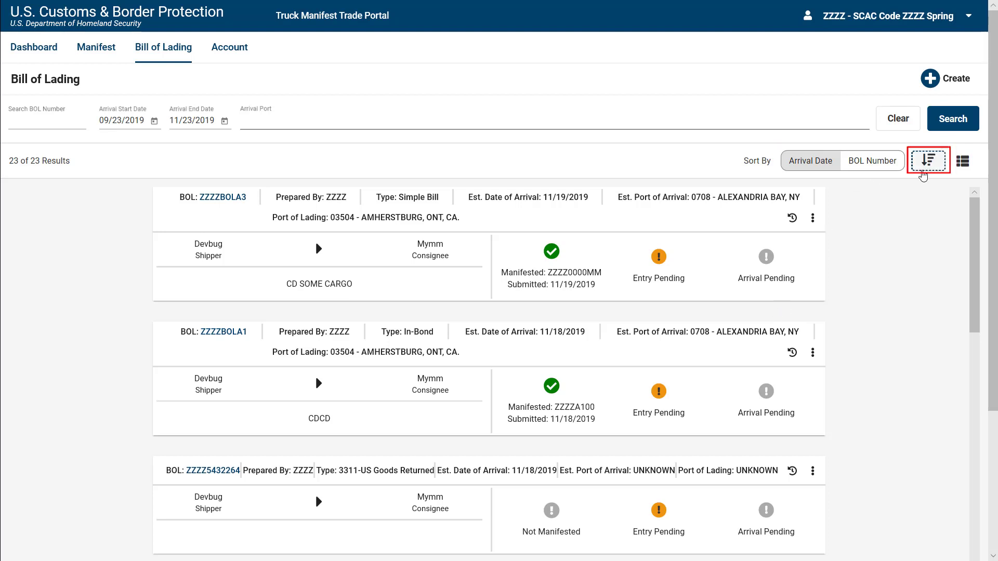
click(923, 175)
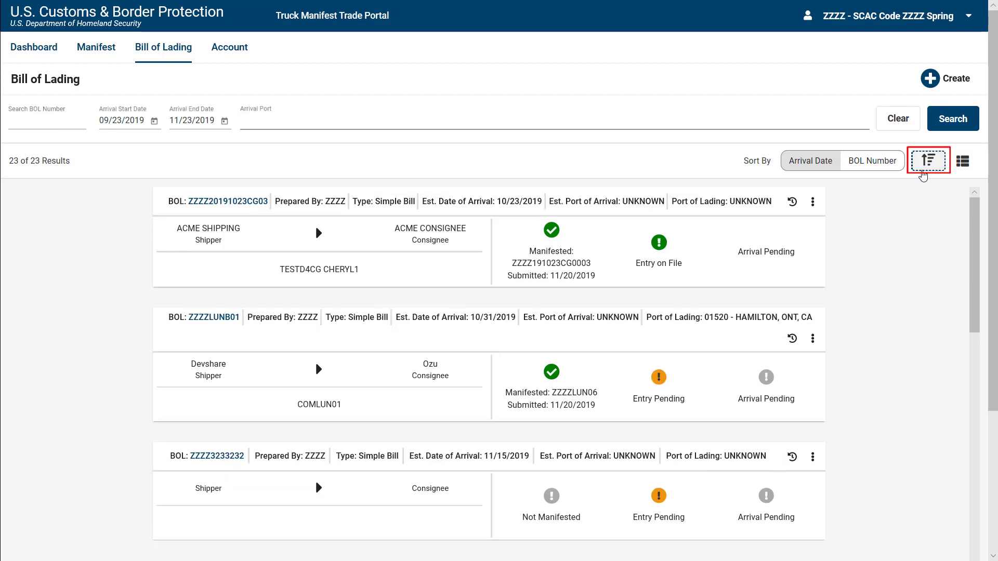
click(923, 175)
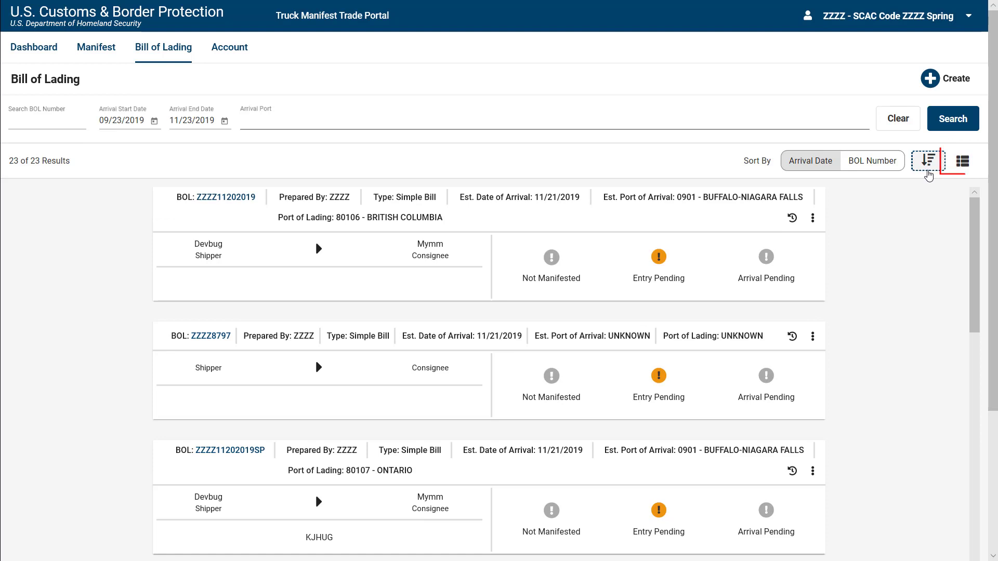
click(961, 171)
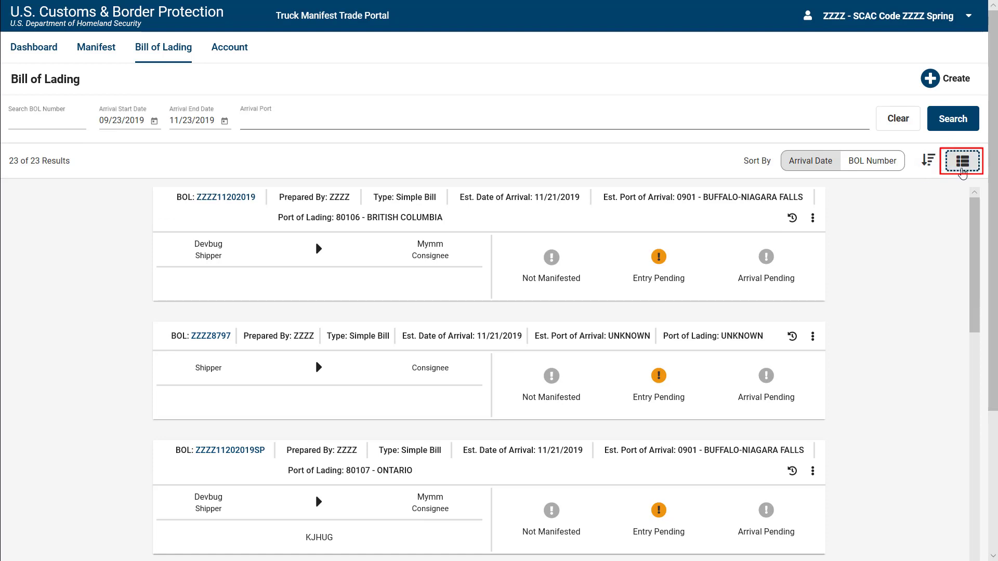
click(961, 171)
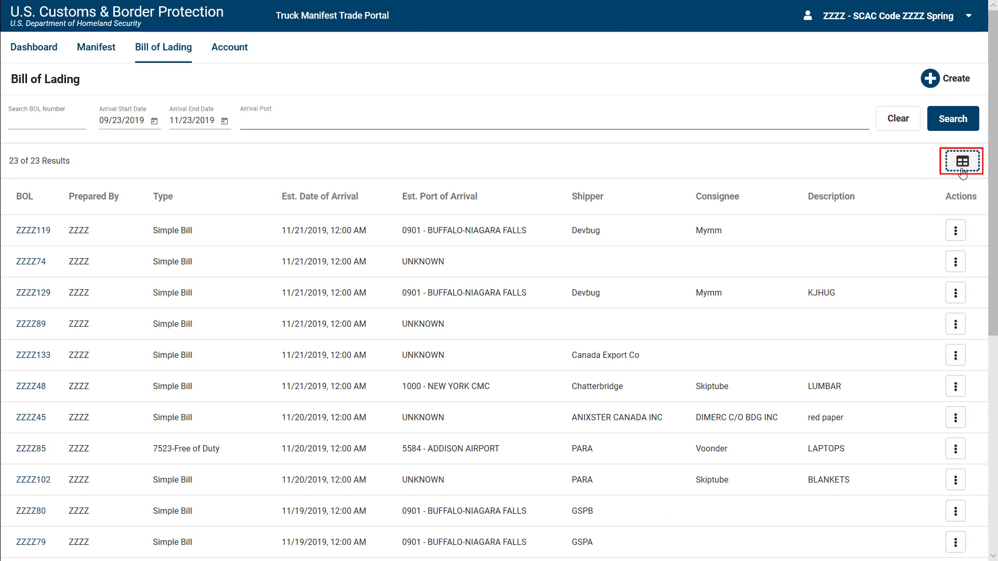
click(963, 171)
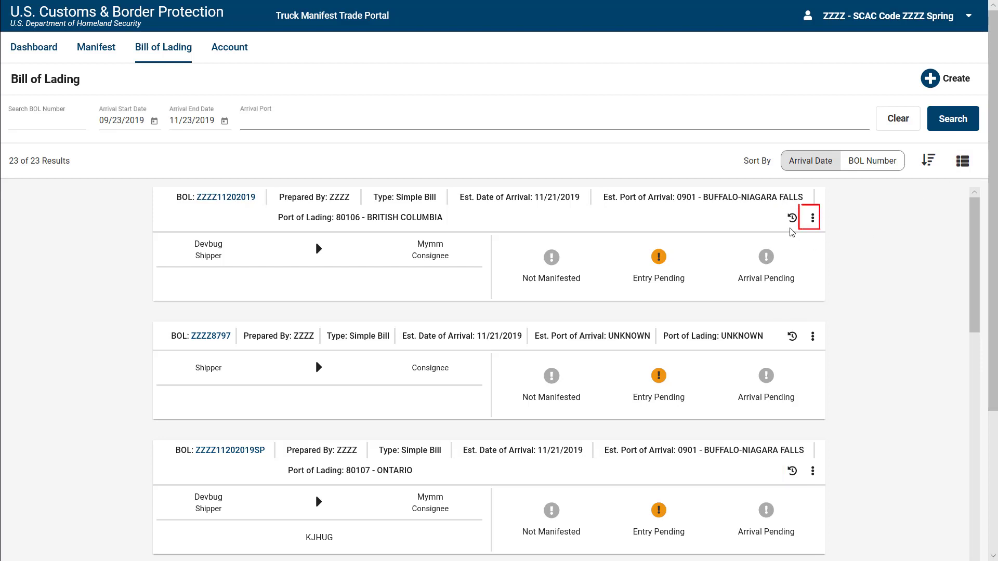
click(811, 221)
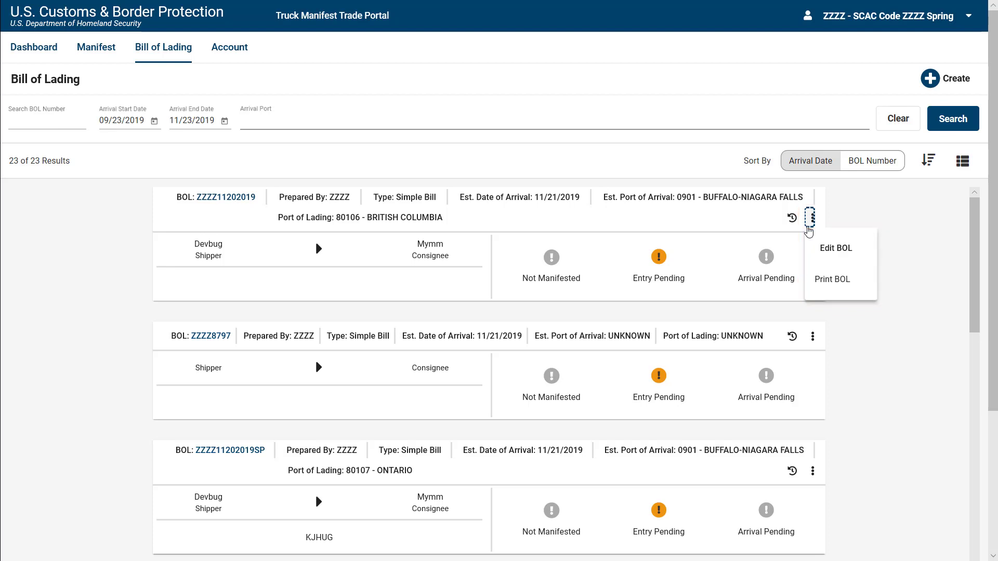
click(809, 231)
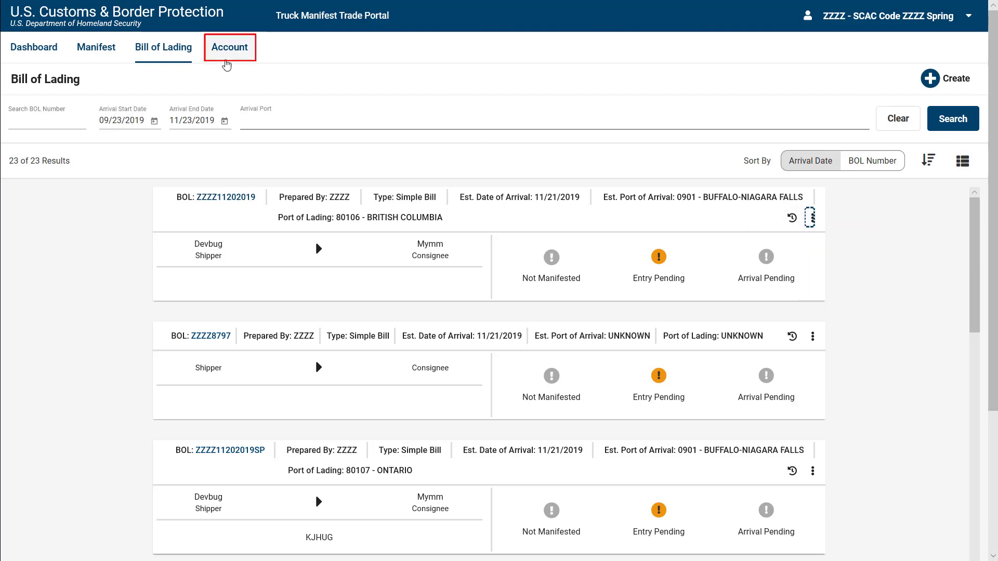
Open the Account tab, then expand and collapse the sidebar section labels.
click(226, 61)
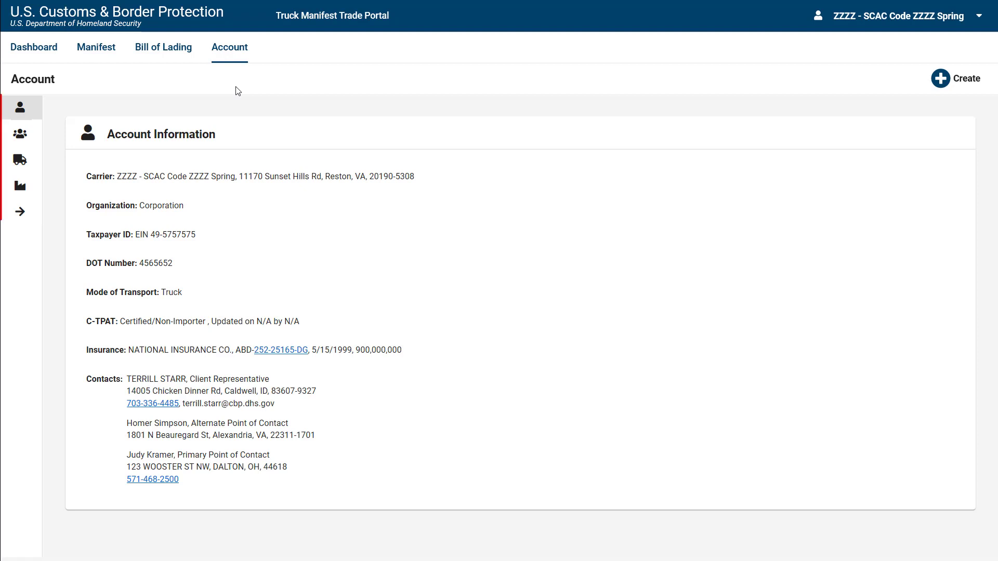
click(15, 220)
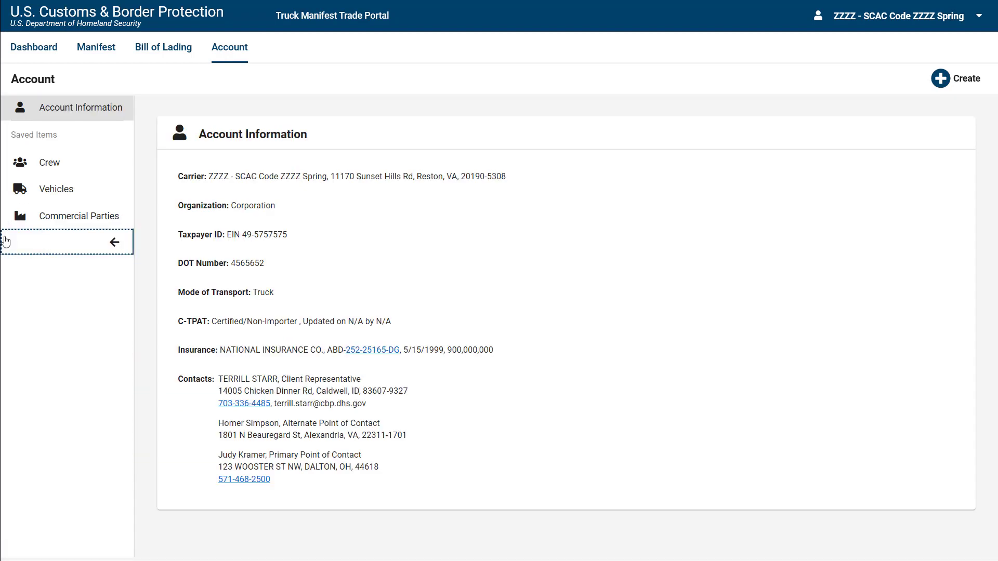
click(100, 251)
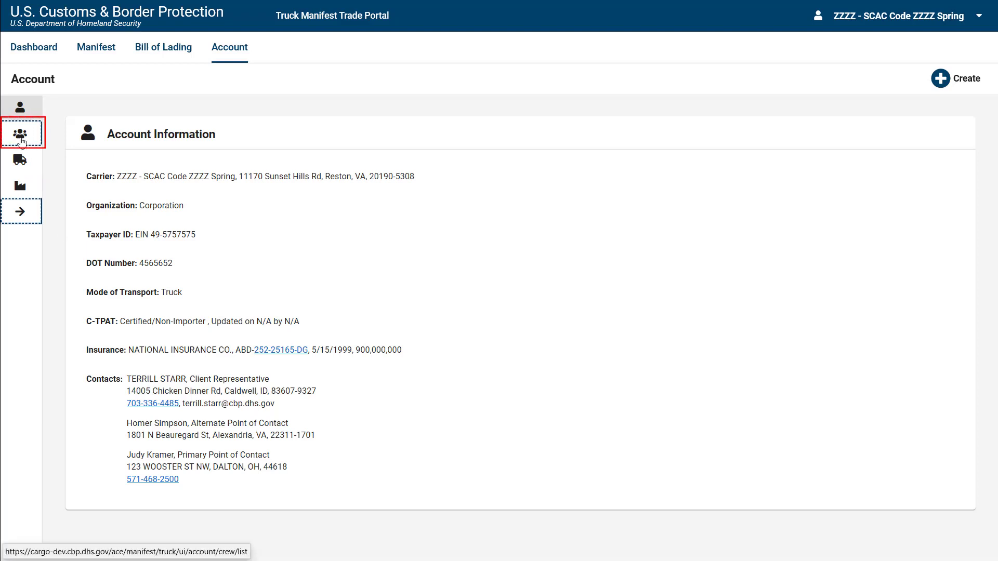
Show the account's saved crew members (24 in total).
click(21, 140)
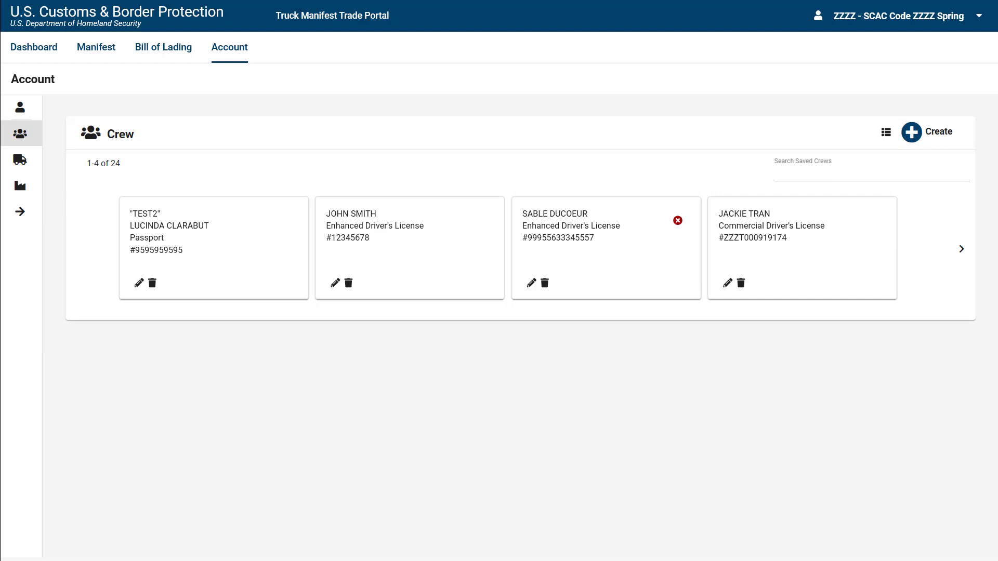
click(913, 141)
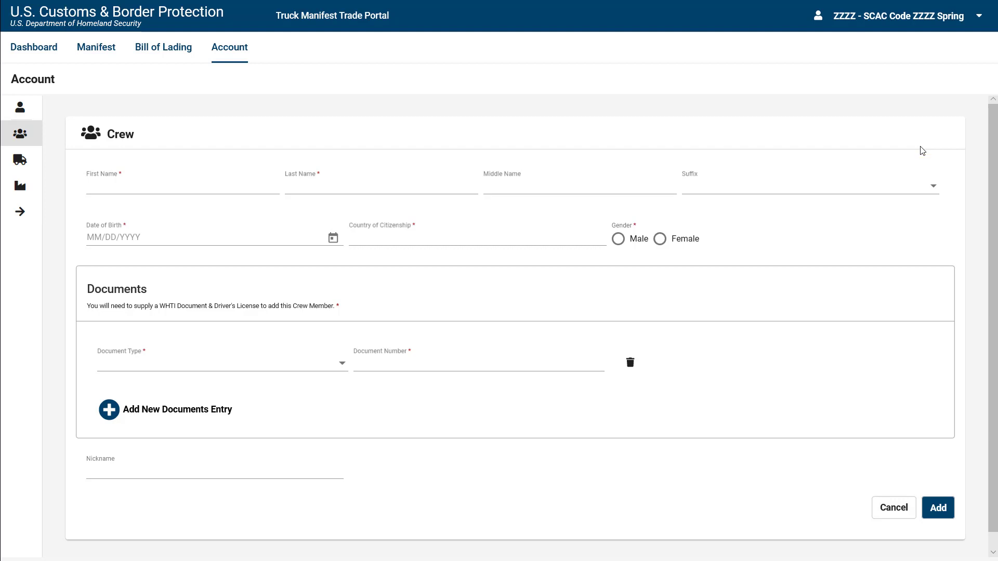
click(218, 186)
text(JOHN)
key(Tab)
text(DOE)
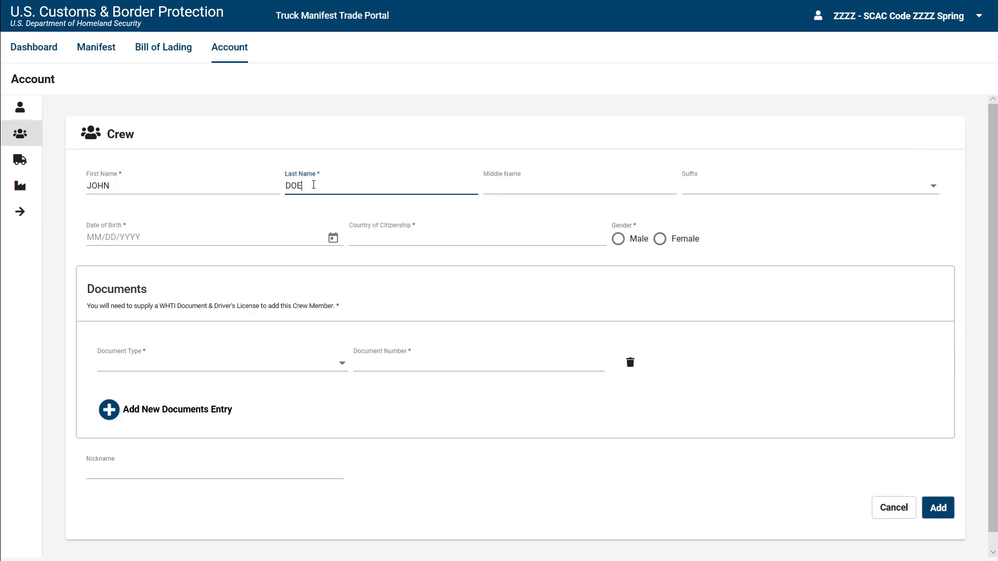
click(208, 237)
text(03/17/1972)
click(359, 236)
text(U)
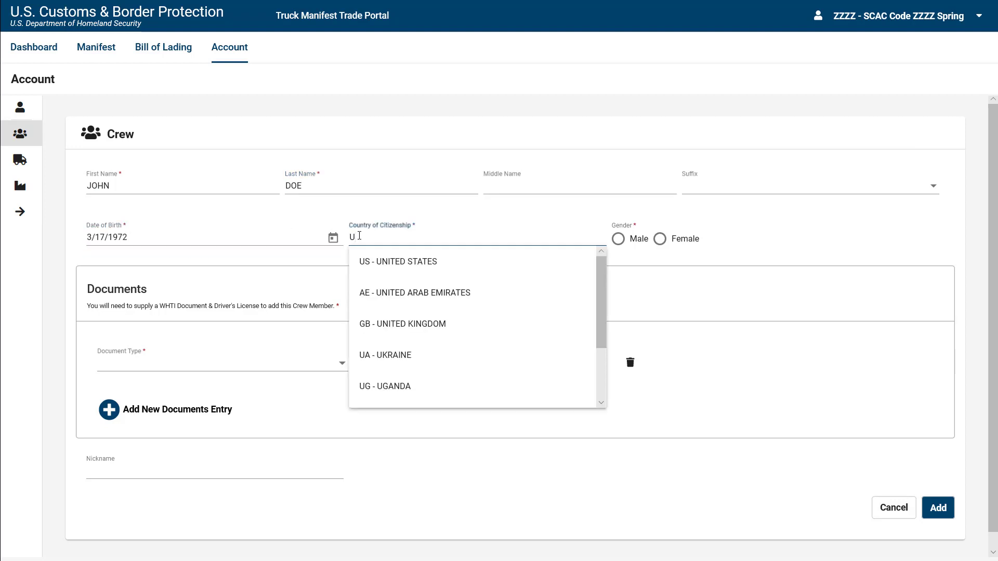
click(373, 271)
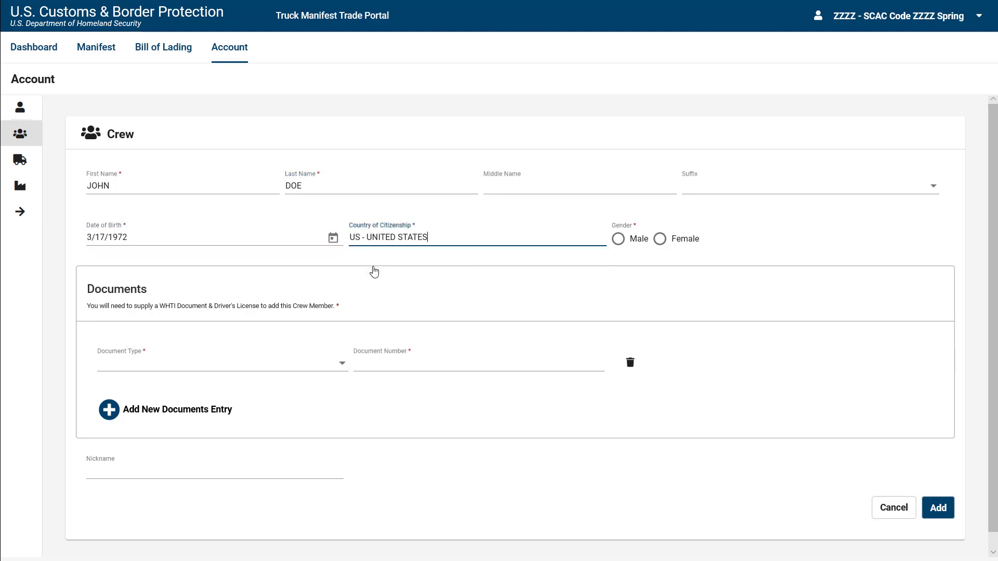
click(616, 242)
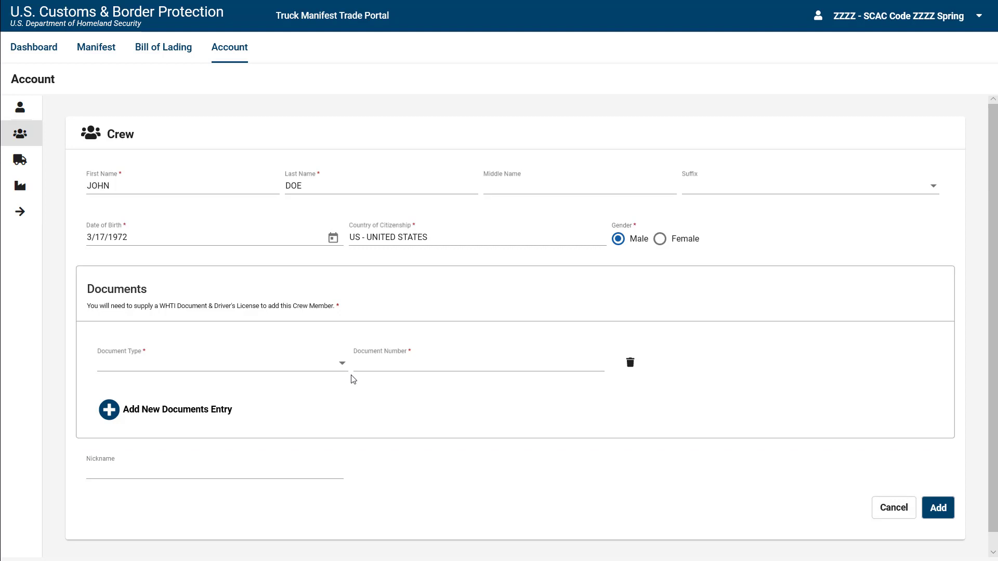
click(342, 366)
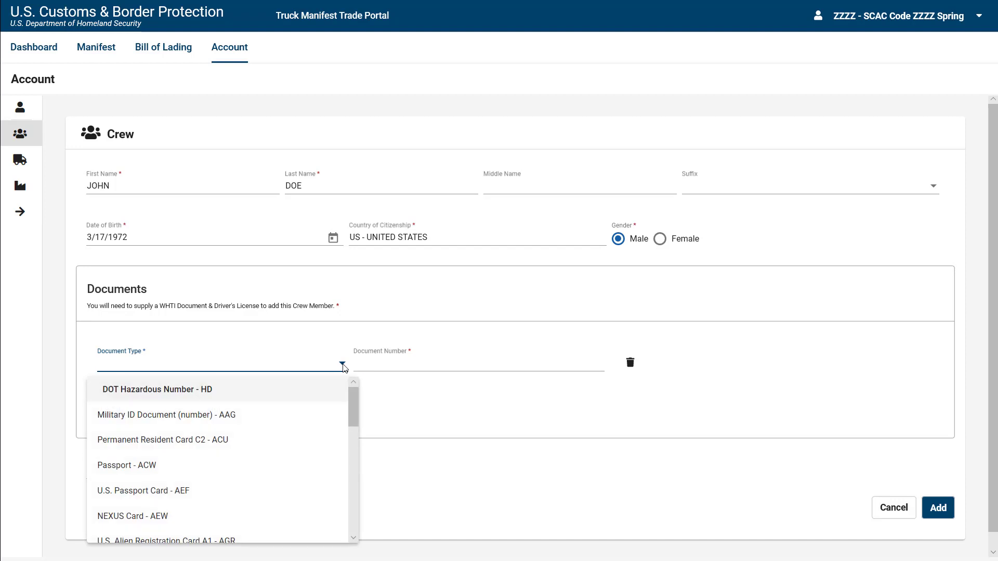
drag(351, 414, 365, 517)
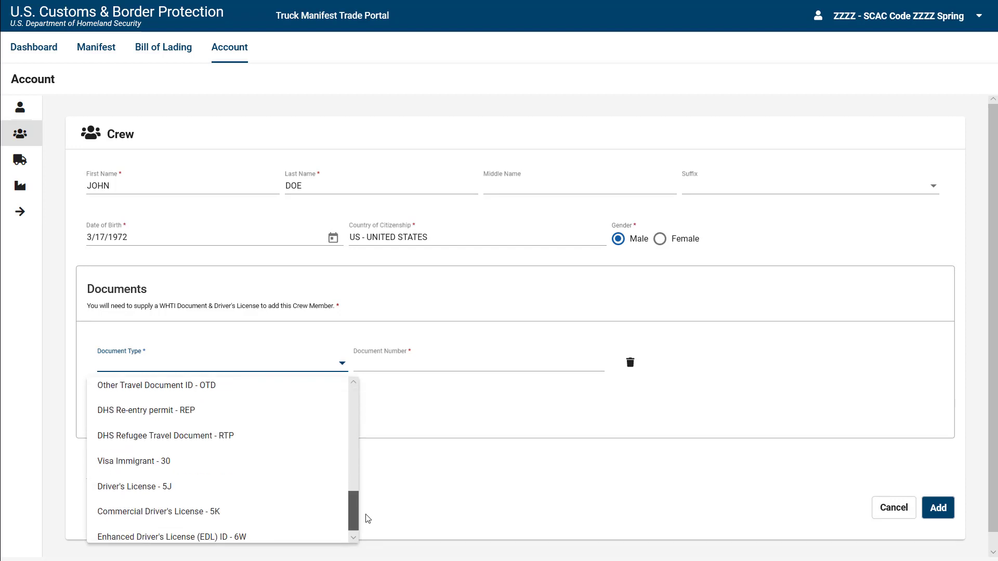
click(201, 520)
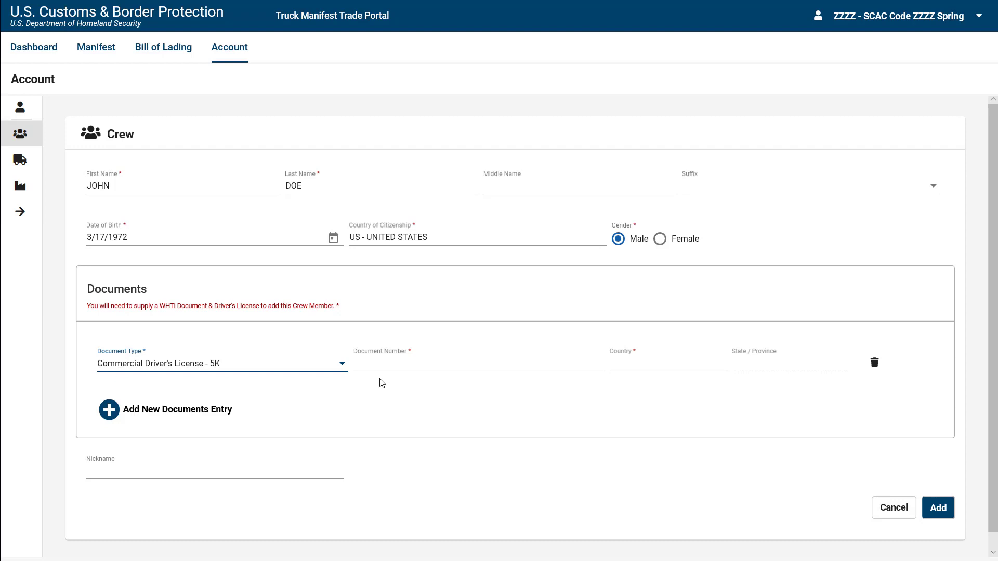
click(388, 362)
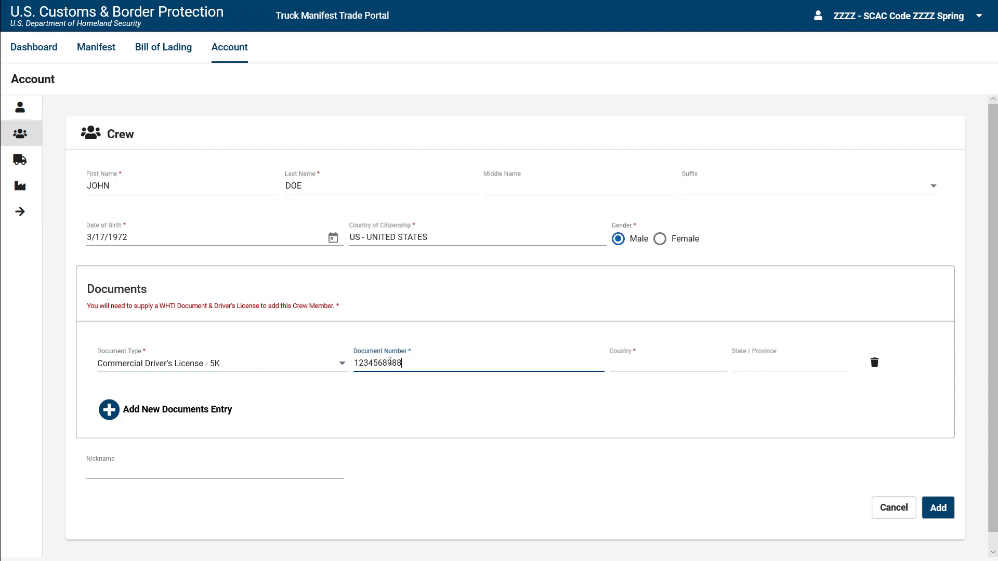
click(621, 364)
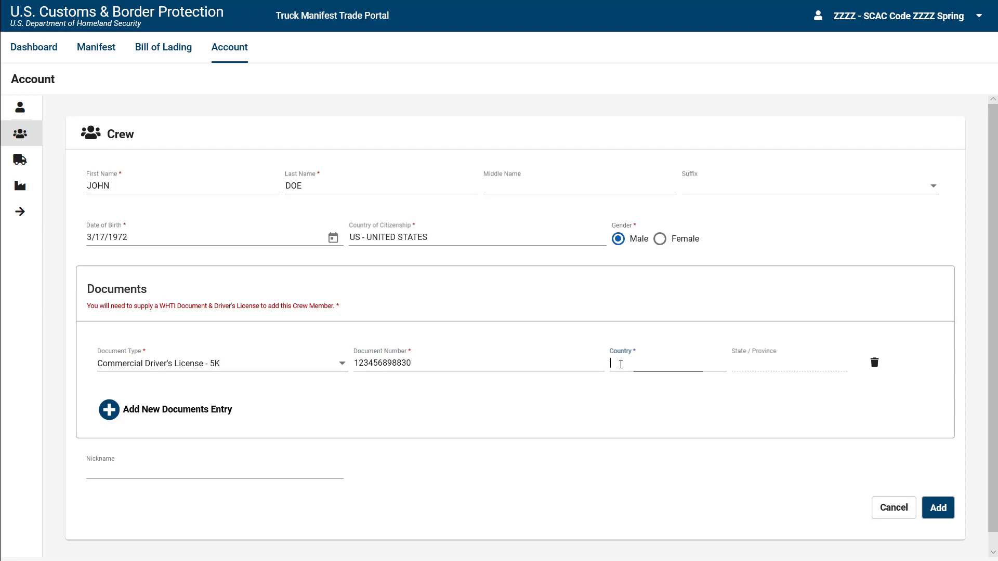
text(U)
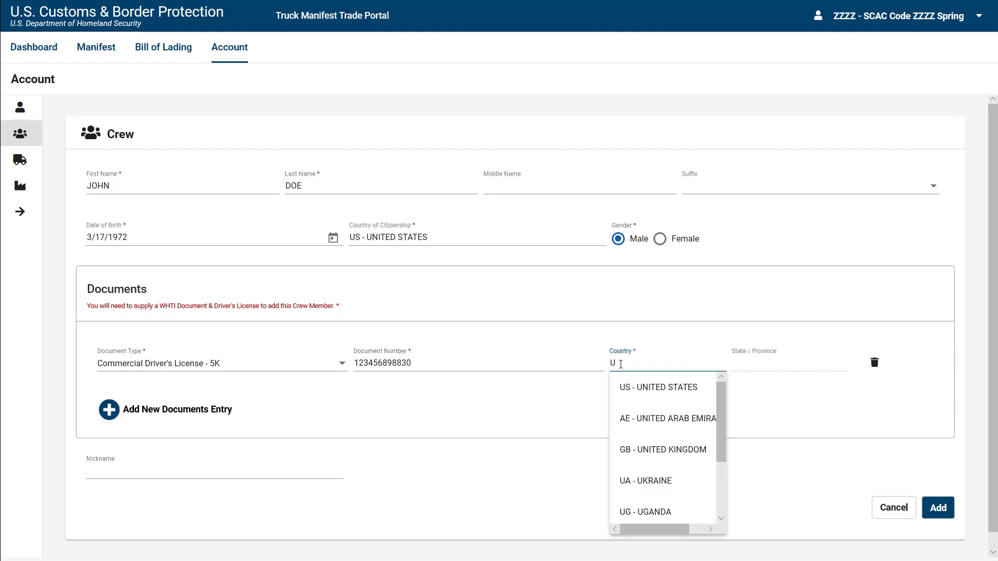
click(630, 404)
click(746, 367)
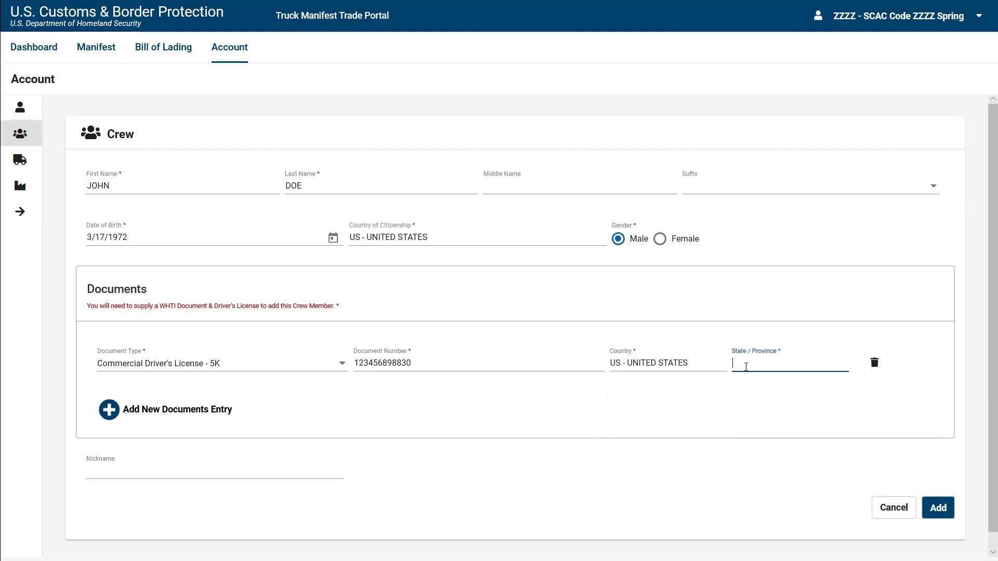
text(SOUT)
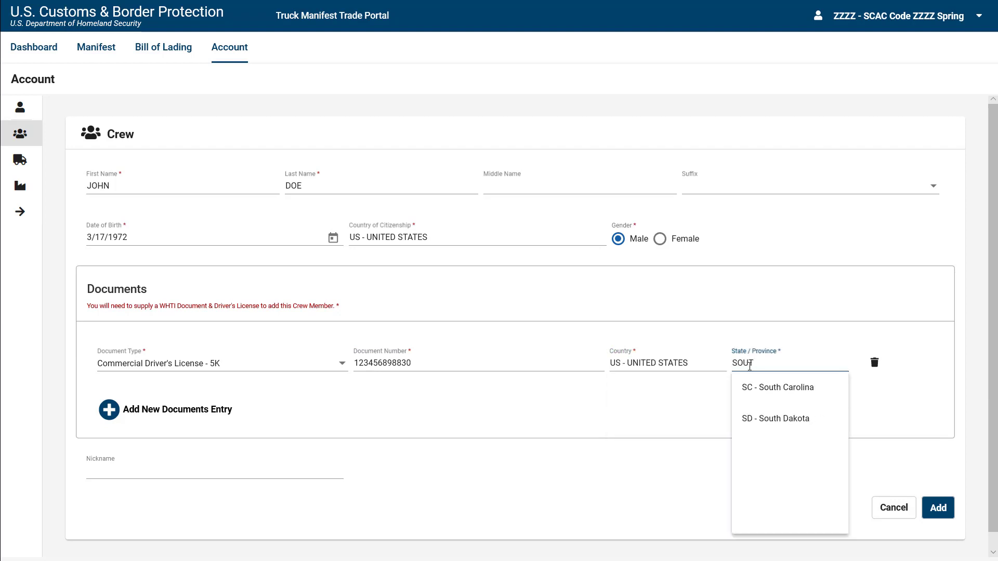
click(749, 400)
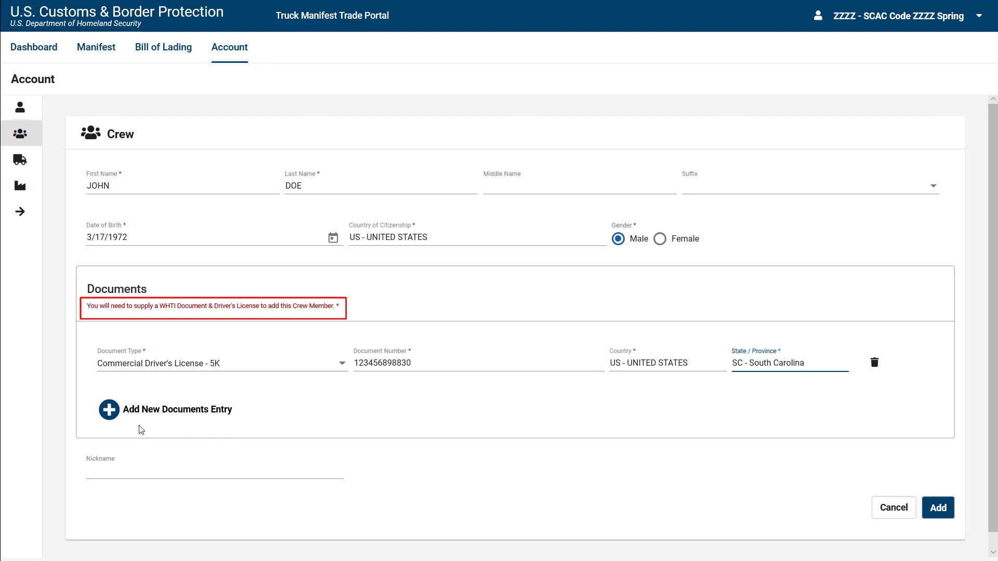
click(113, 420)
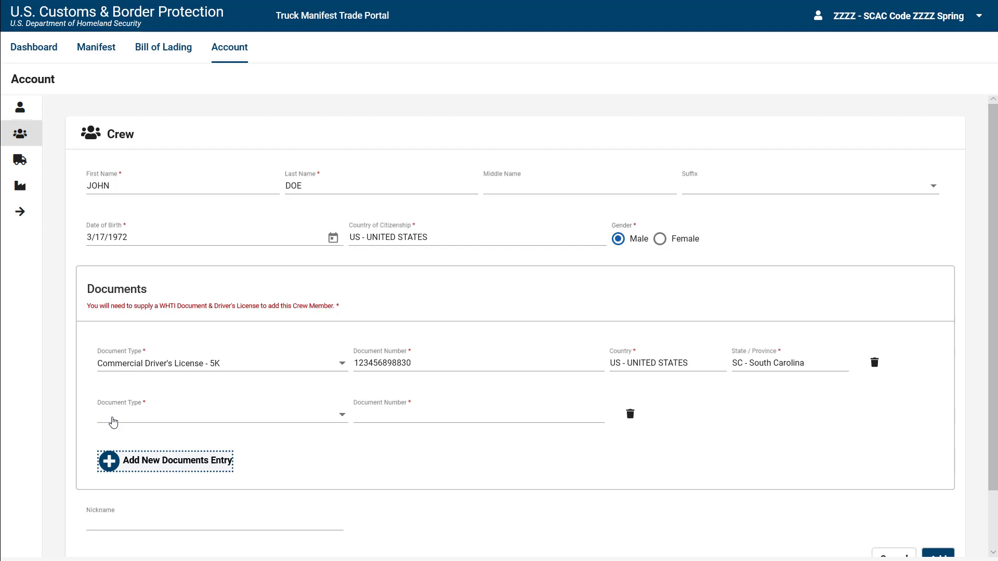
Fill in a U.S. Passport Card - AEF with its number and a nickname, then save the crew member.
click(138, 420)
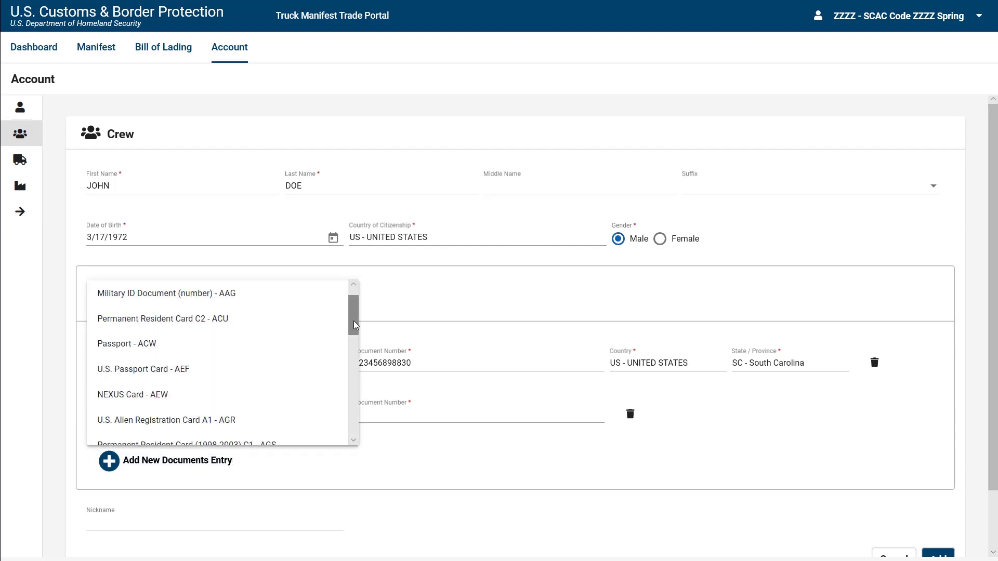
click(186, 378)
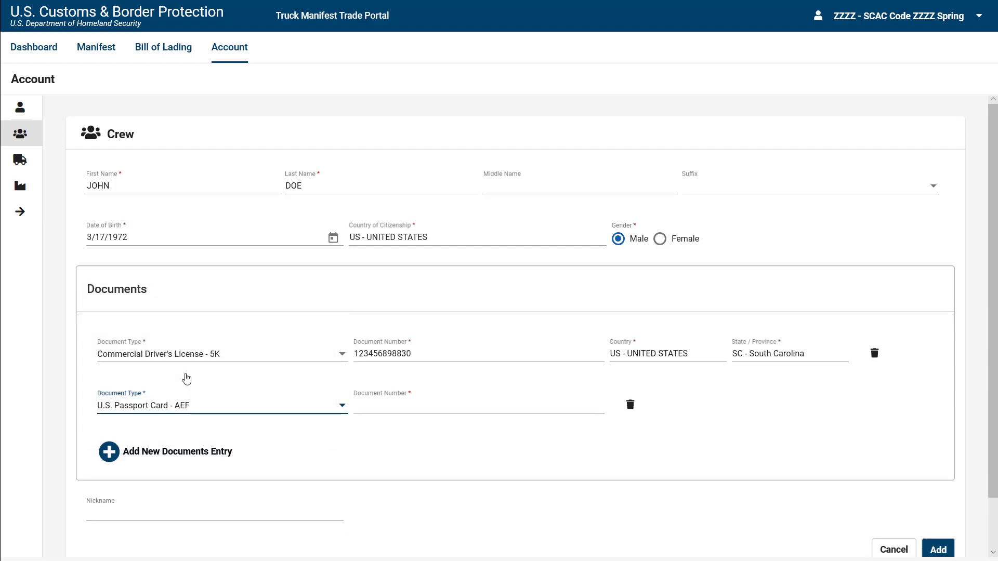
click(381, 404)
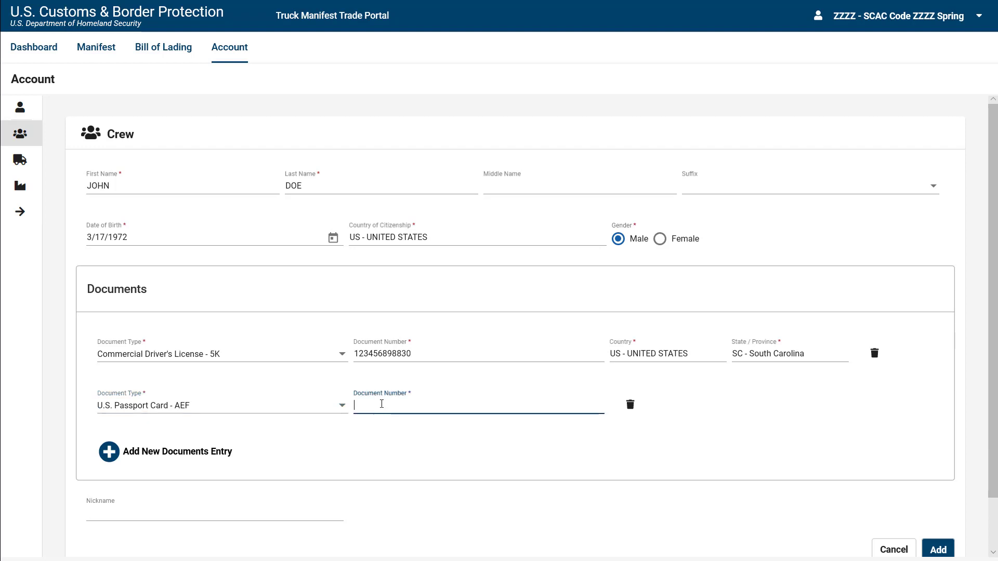
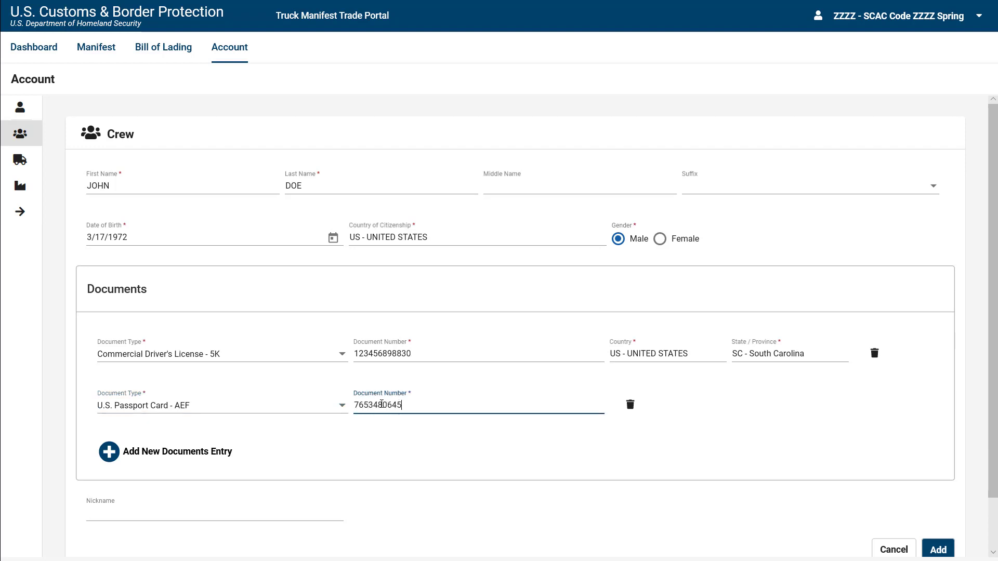
click(194, 514)
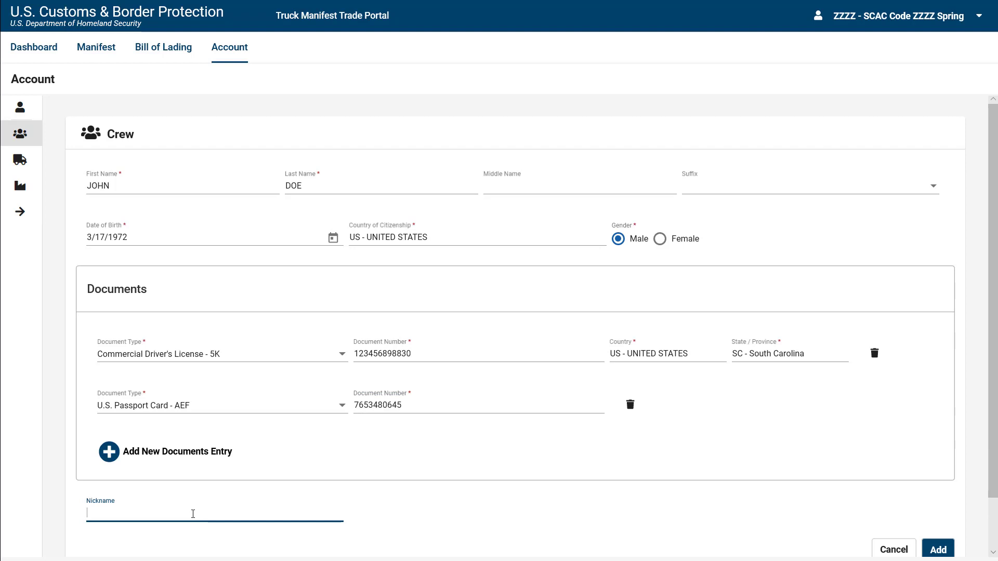
text(JIMMY BLUE TRUCK)
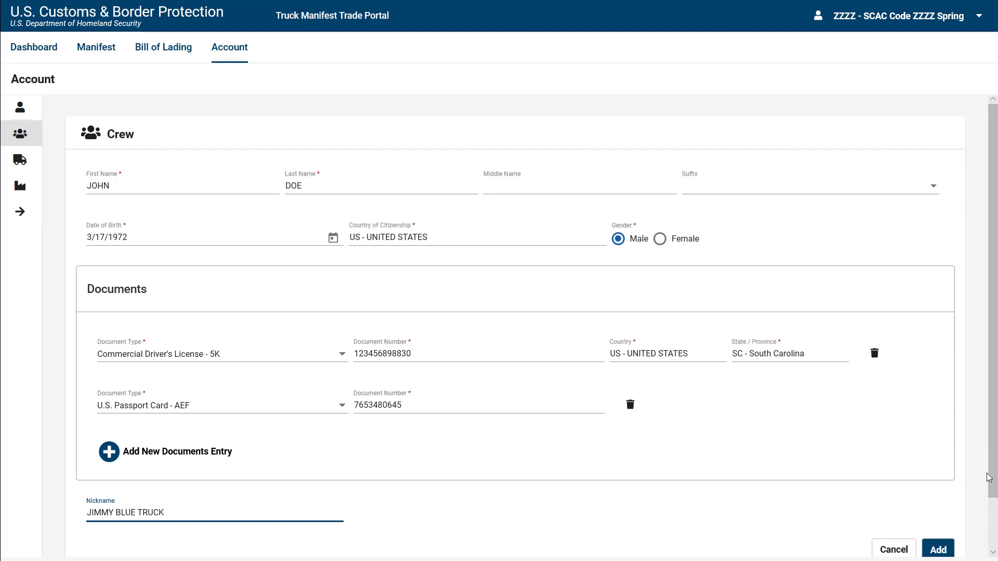
drag(989, 475, 993, 496)
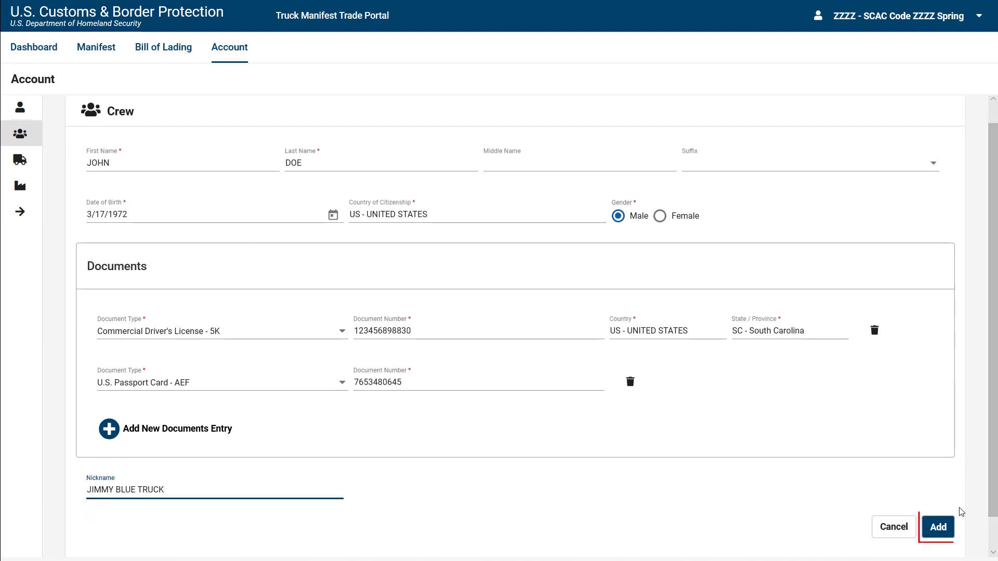
click(939, 535)
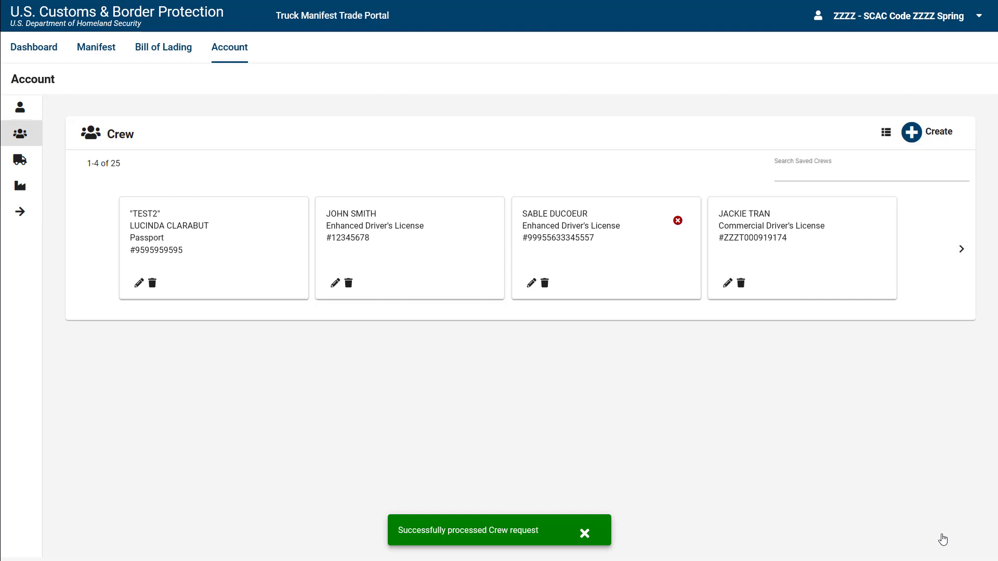
Show the account's saved vehicles: 6 conveyances and 62 equipment items.
click(20, 160)
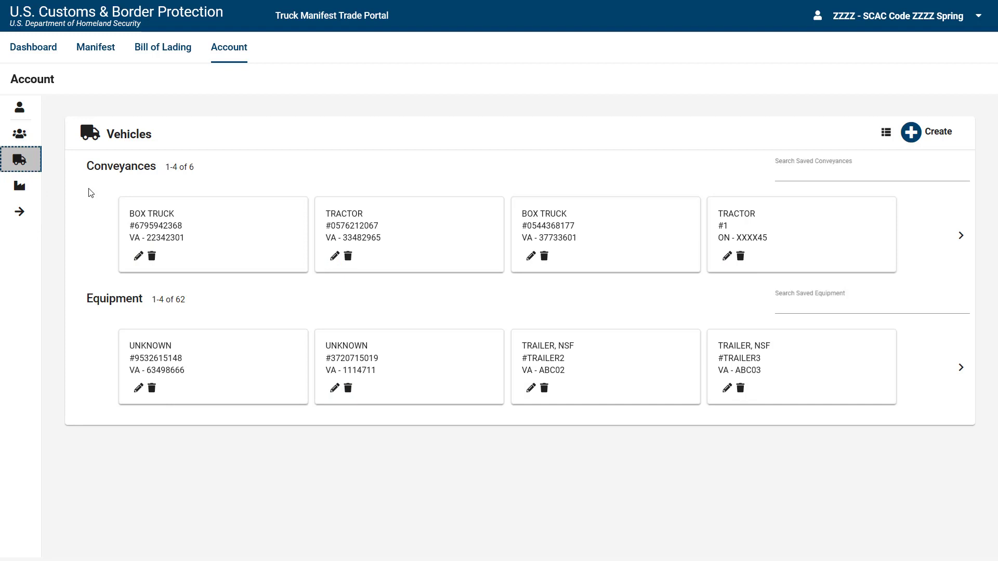
Open a blank new-vehicle form with Conveyance selected.
click(913, 142)
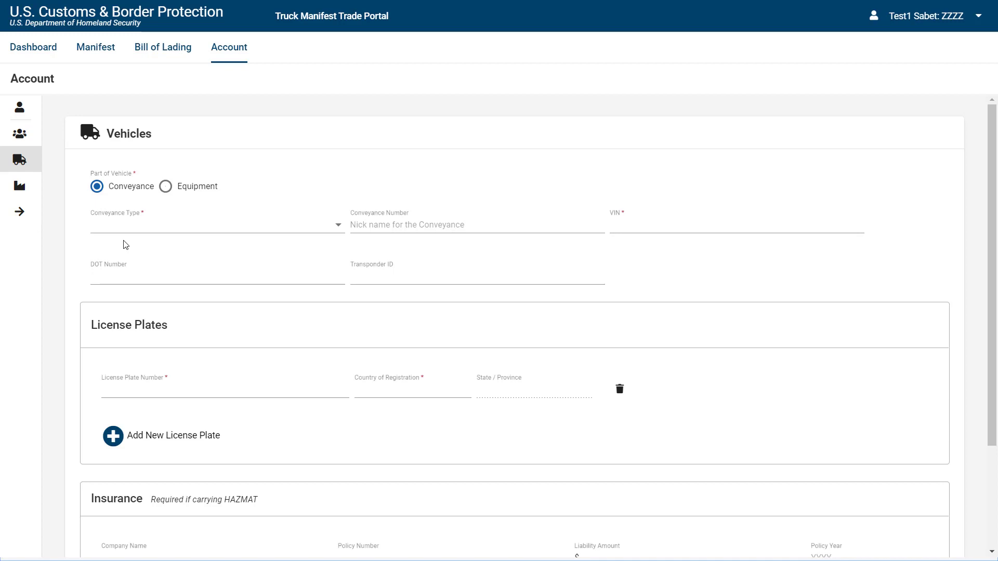
click(342, 230)
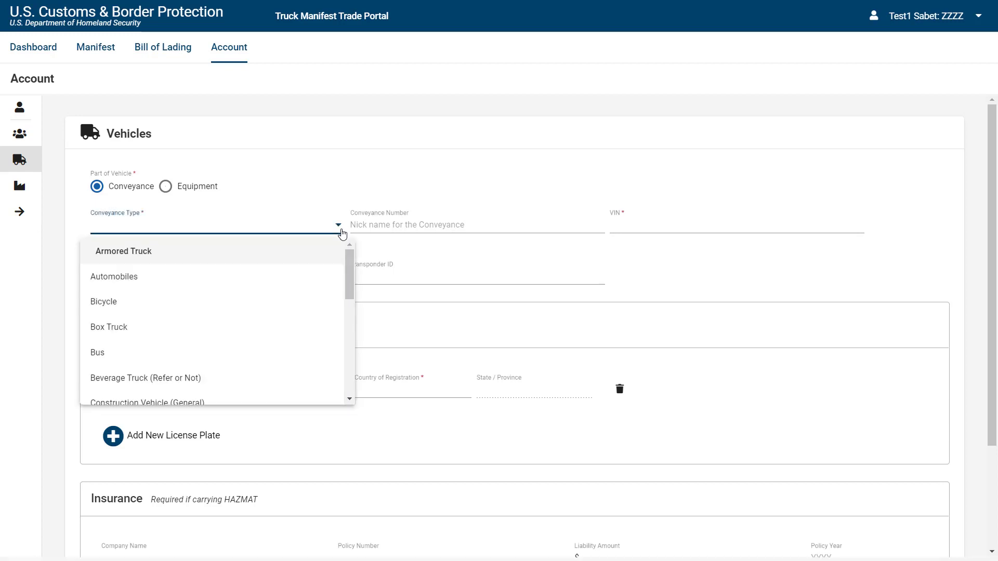
click(309, 336)
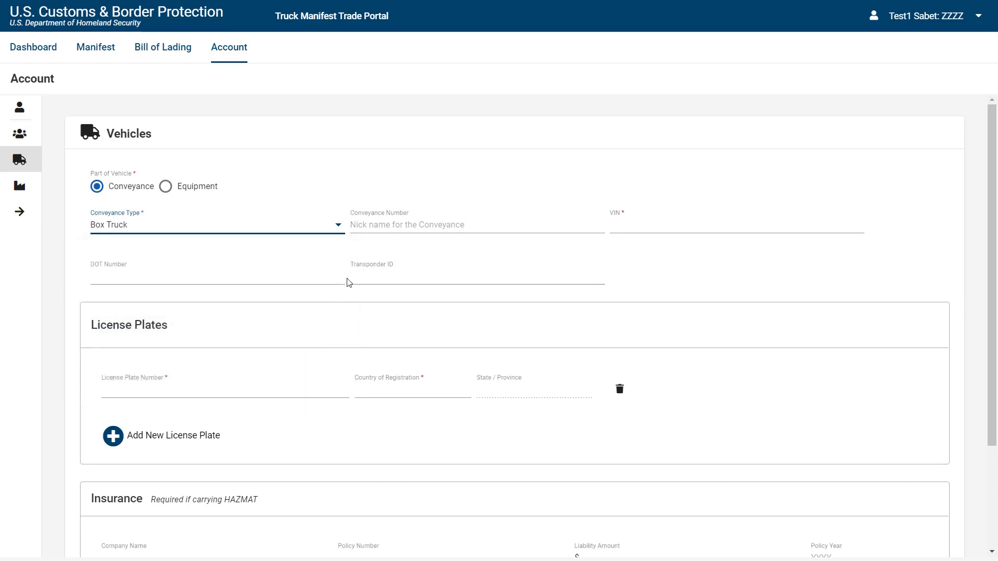
click(372, 225)
text(BT)
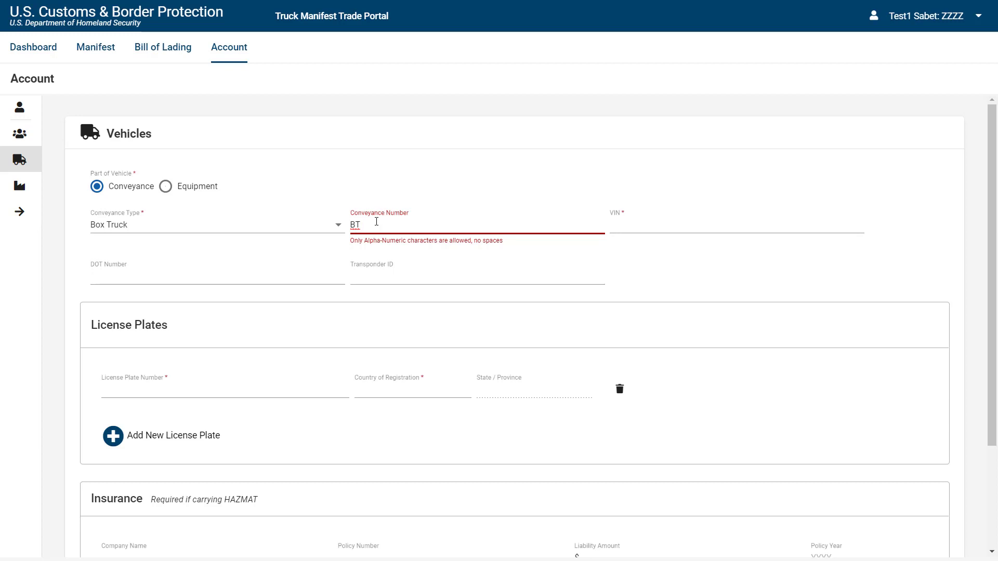
key(BackSpace)
text(346)
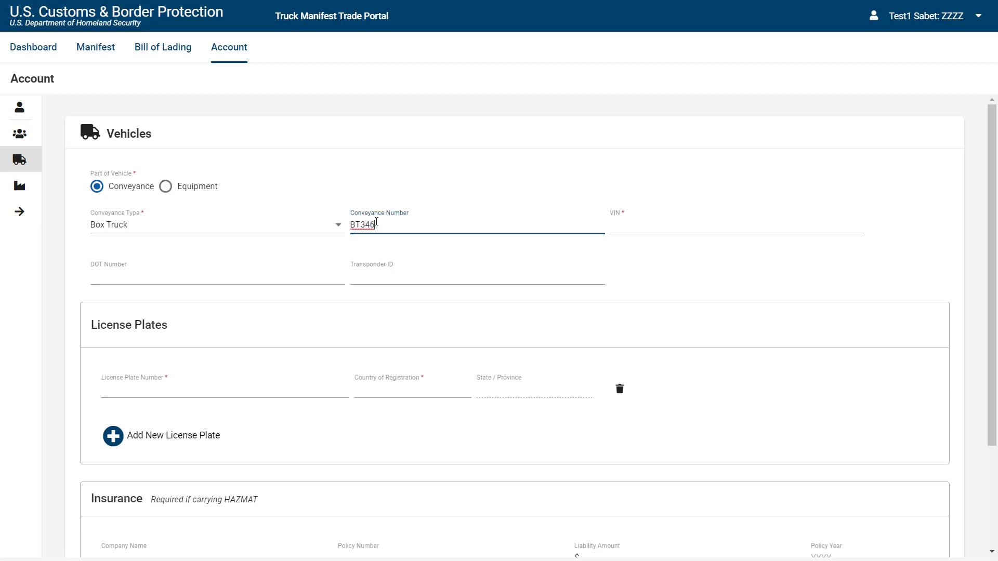
click(617, 224)
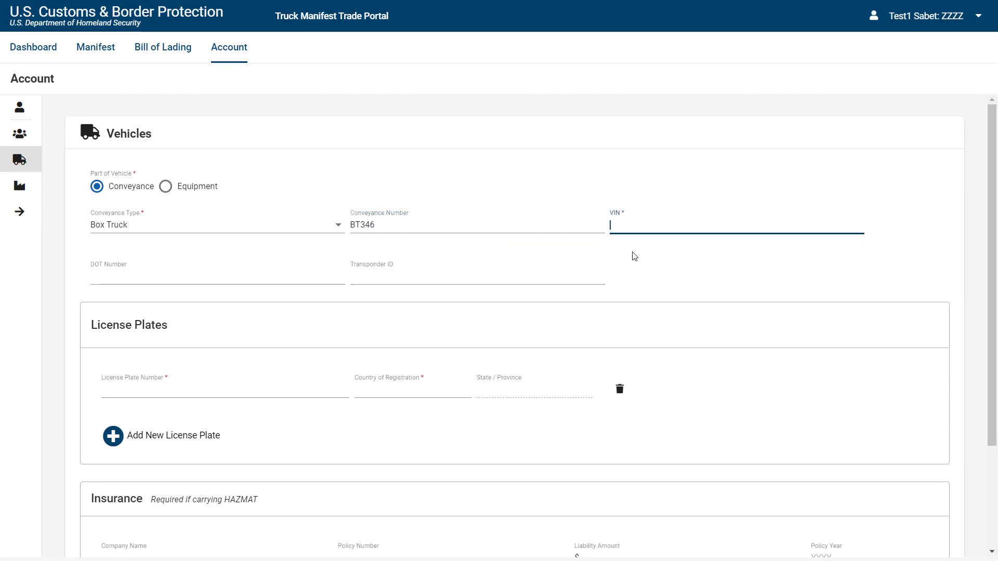
text(1475485124)
click(106, 393)
text(JJ2174)
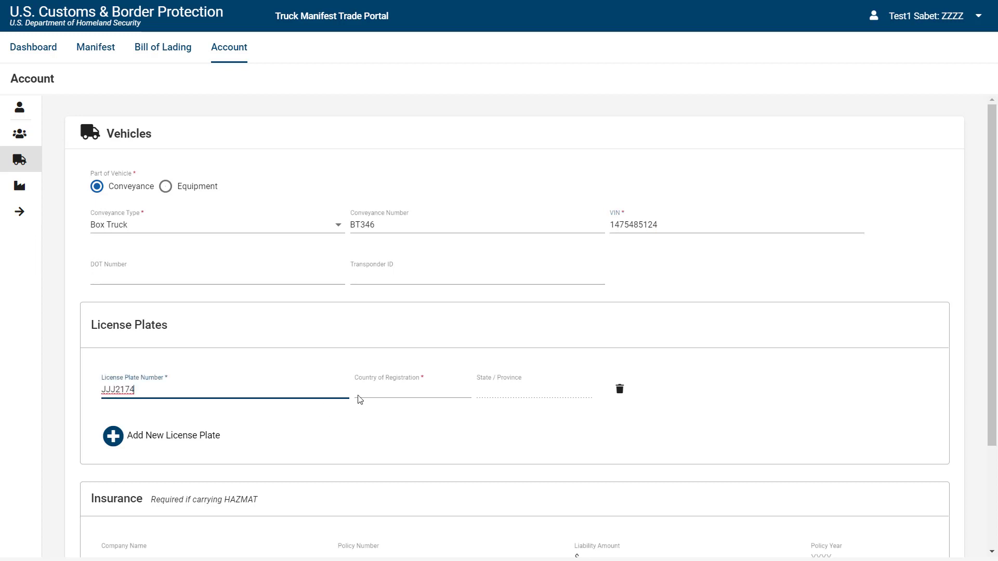
click(358, 394)
text(U)
click(375, 421)
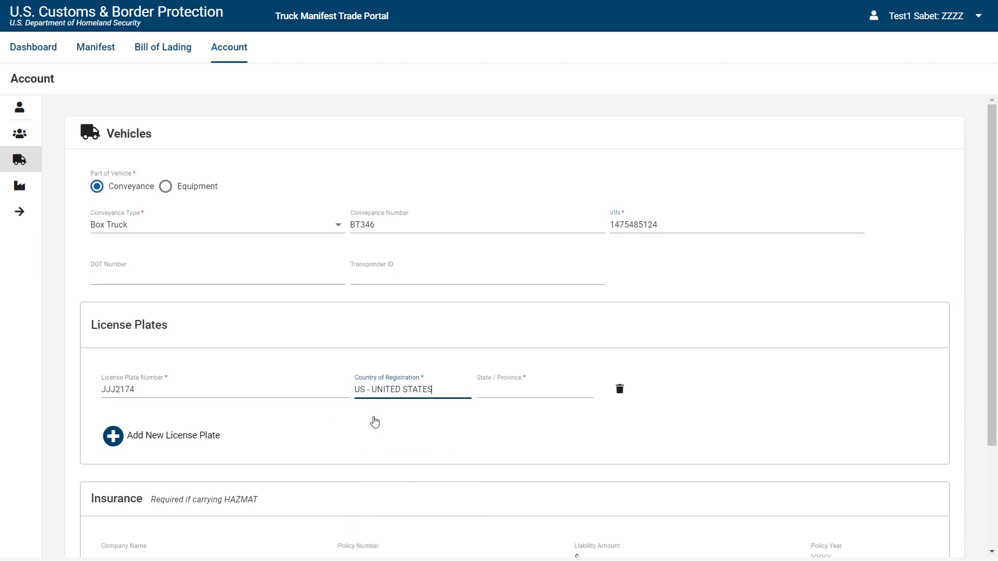
click(520, 392)
text(NY)
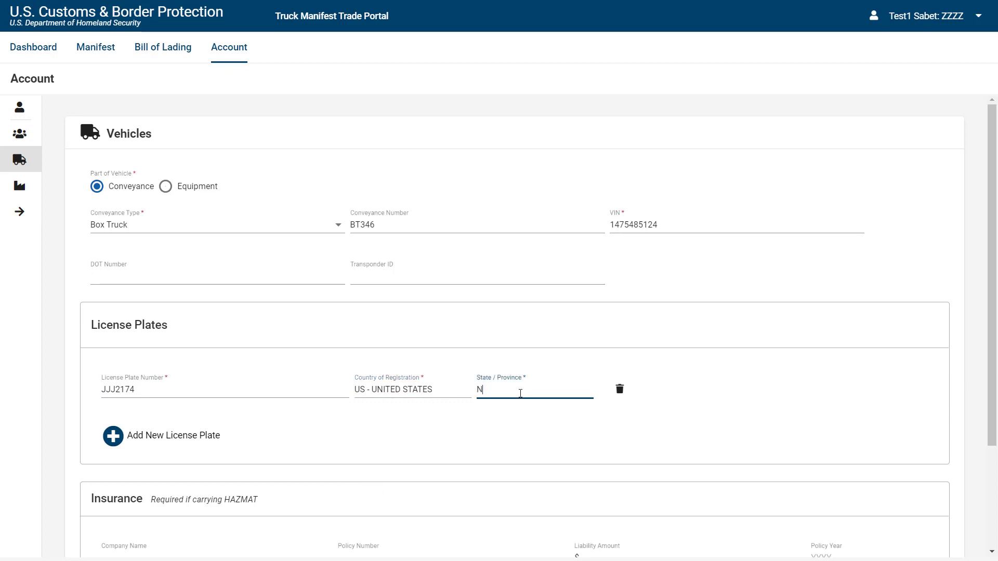
click(526, 428)
scroll(541, 471, down, 3)
click(933, 493)
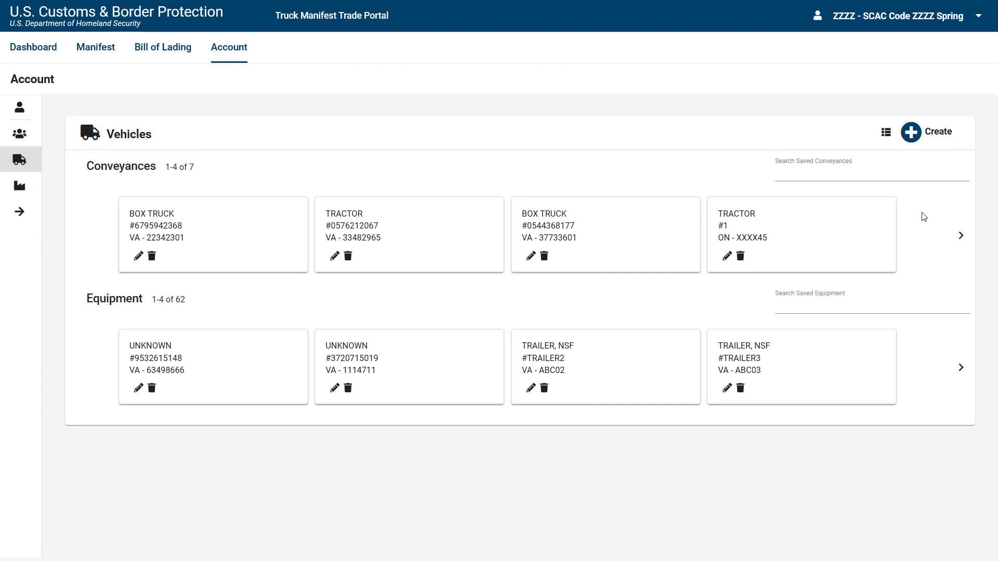
click(905, 142)
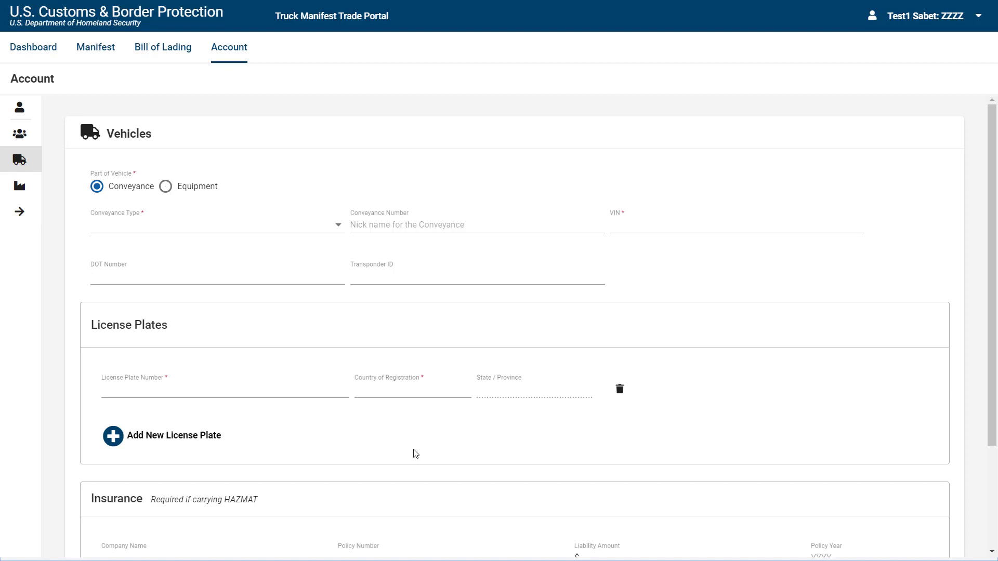
Make the new vehicle a Refrigerated Container equipment numbered 1241245.
click(166, 187)
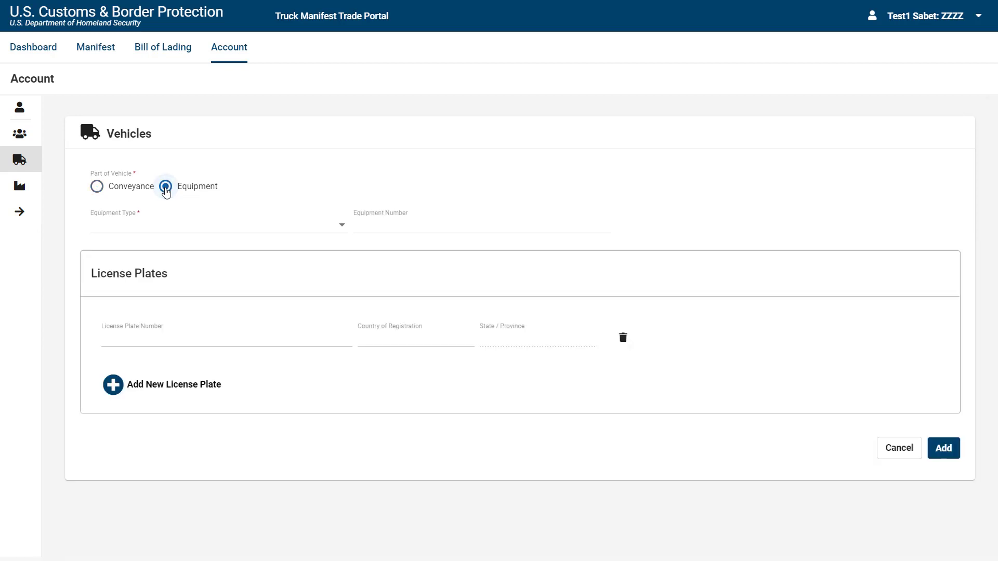
click(341, 225)
scroll(163, 296, down, 5)
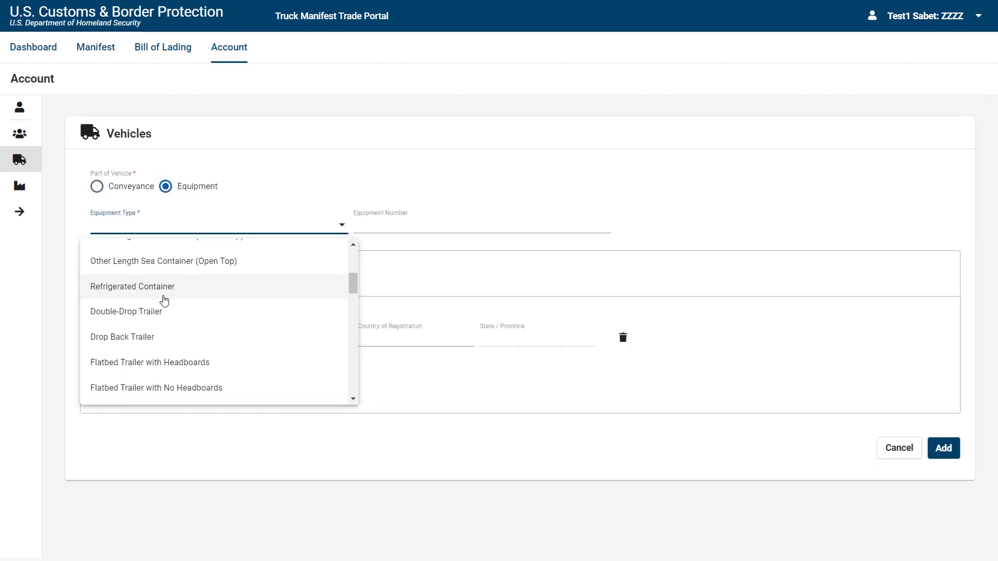
click(211, 301)
key(Tab)
text(12)
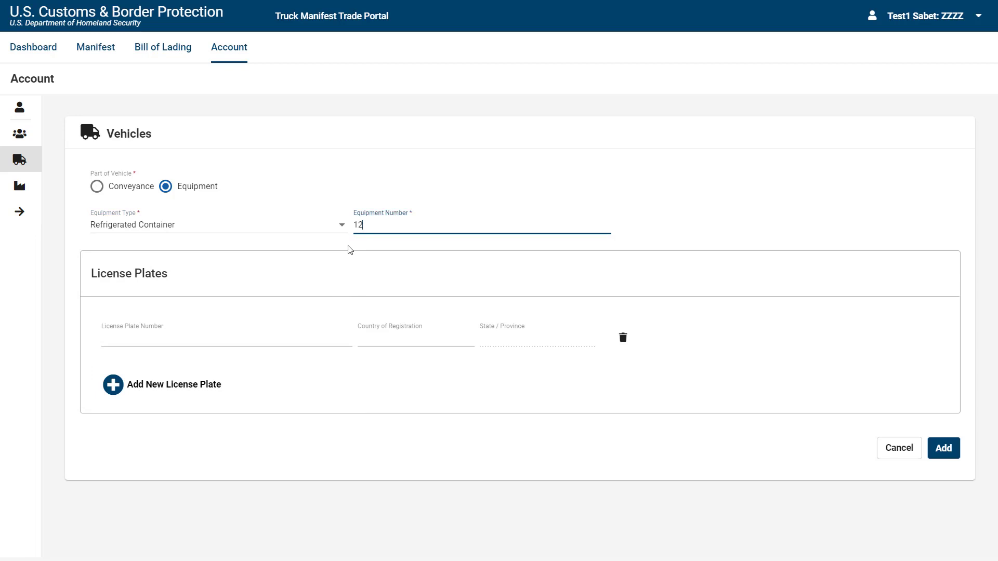
text(41245)
Give it licence plate TEST124 registered in US, NY - New York, and add it.
click(139, 341)
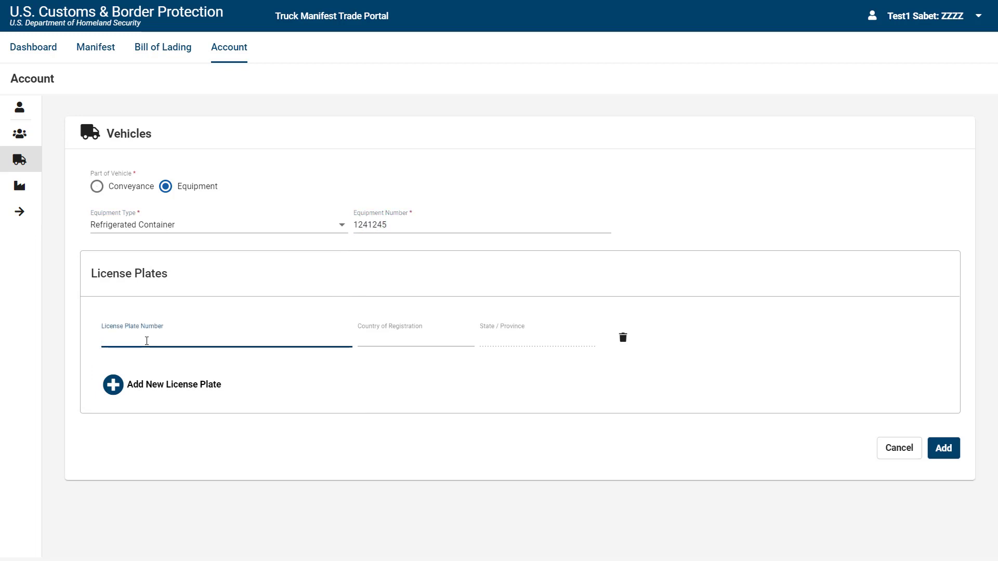
text(TEST124)
click(392, 338)
text(US)
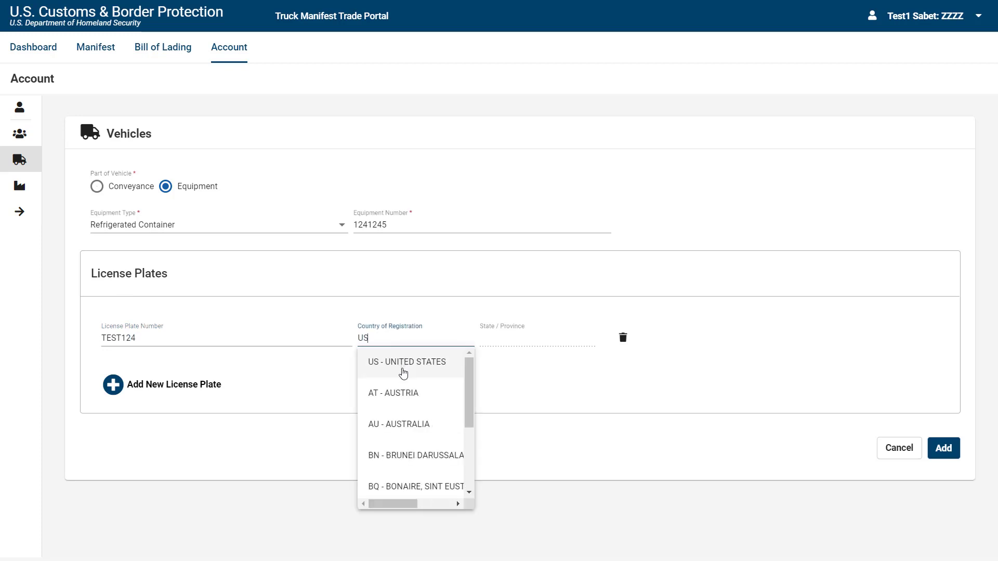
click(404, 372)
key(Tab)
text(NY)
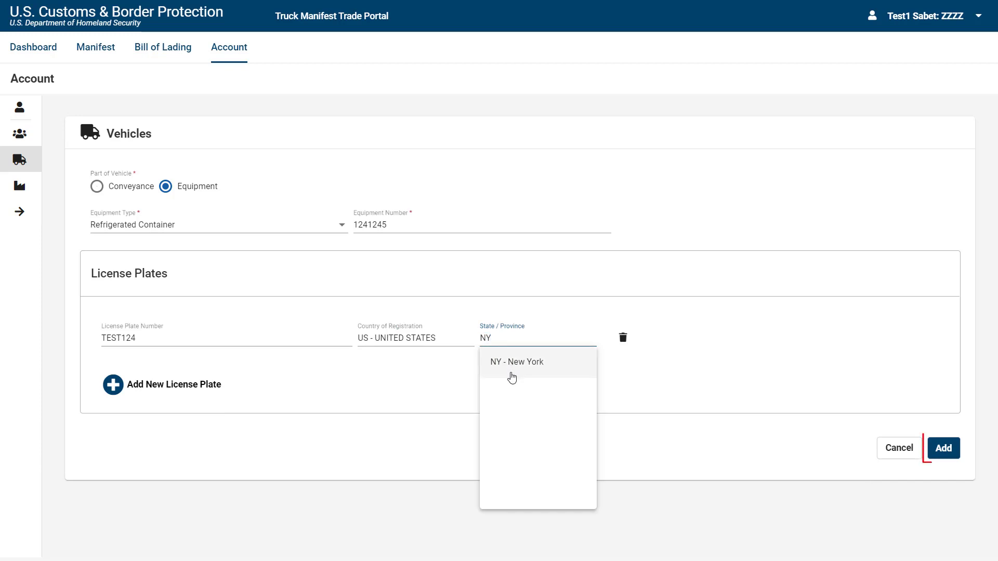
click(511, 372)
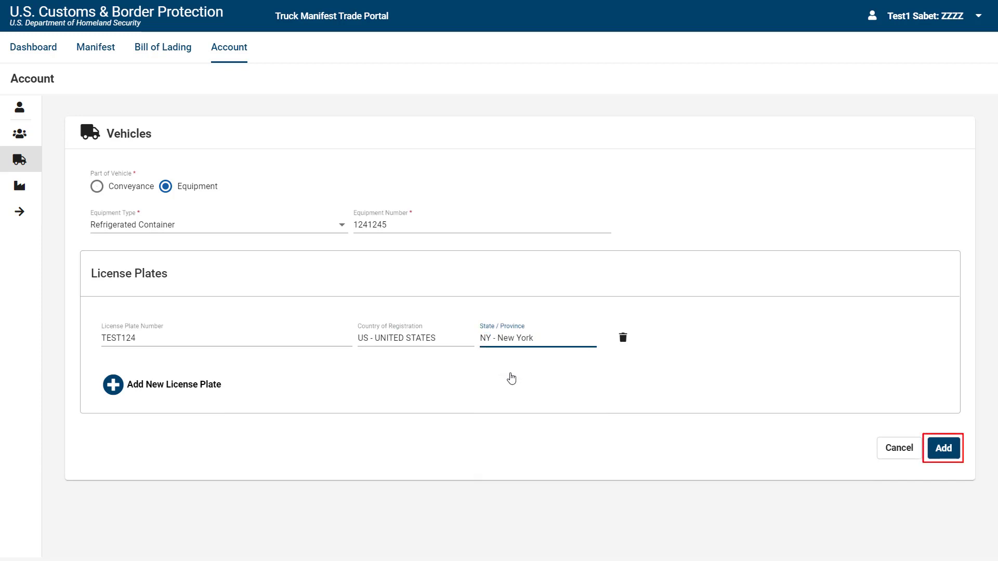
click(943, 453)
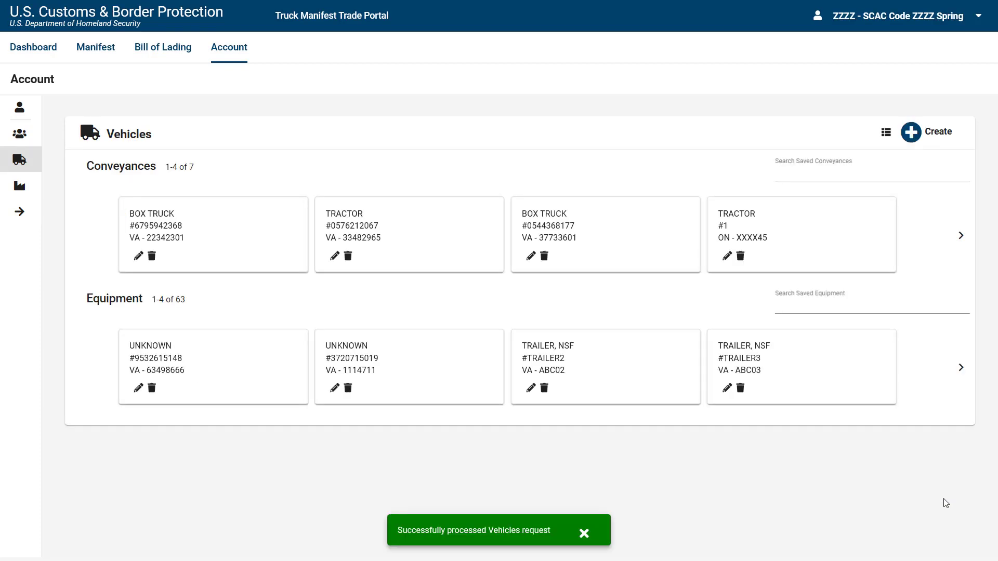
click(26, 195)
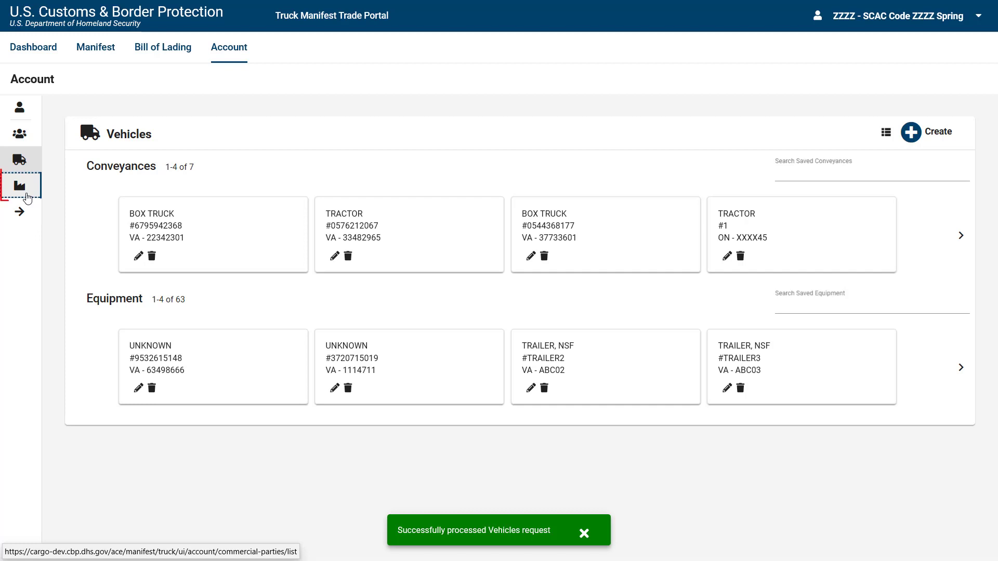
Open Commercial Parties from the sidebar to view the 30 saved shippers and 10 consignees.
click(28, 197)
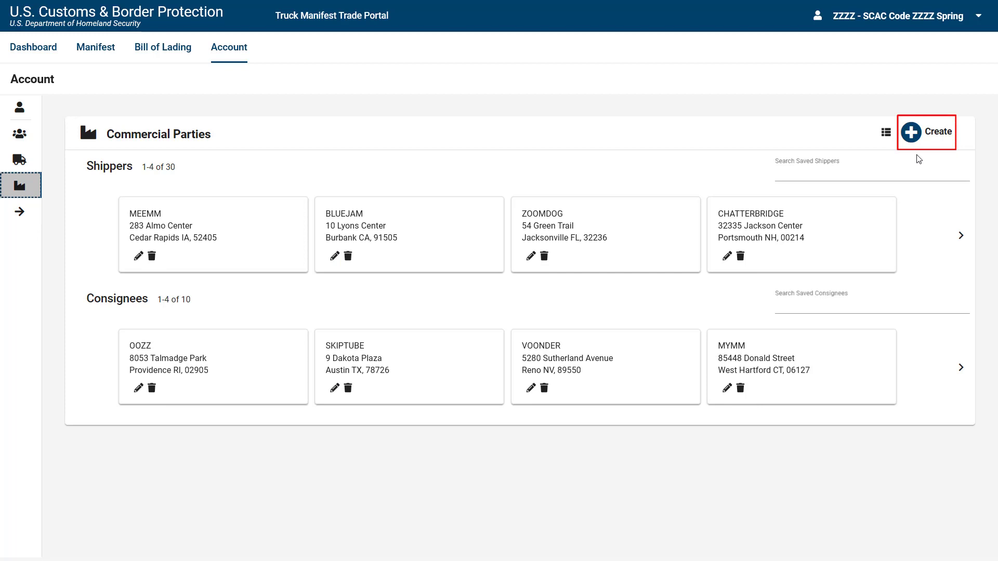
Create a new shipper party named TEST CO and enter its street address.
click(921, 134)
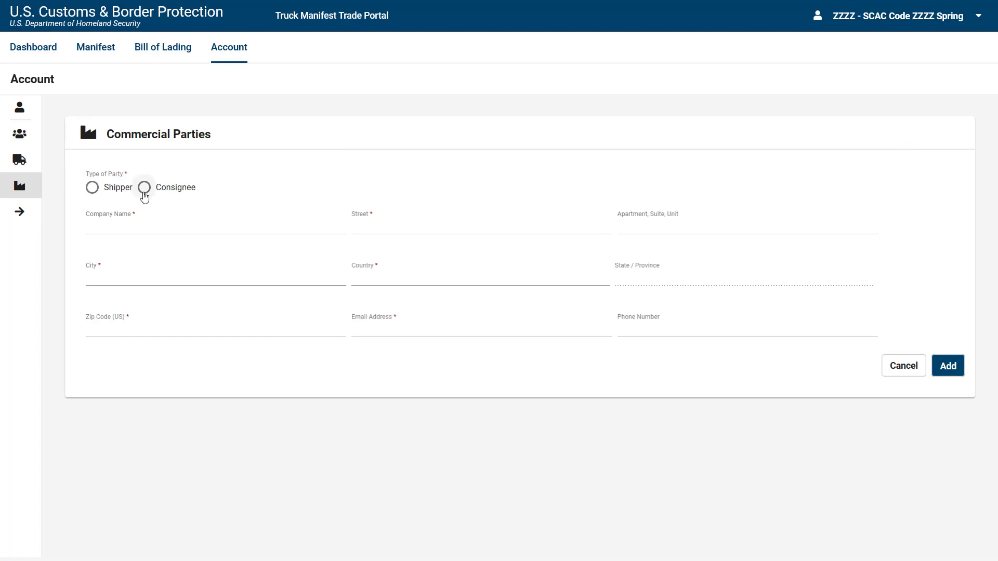
click(144, 188)
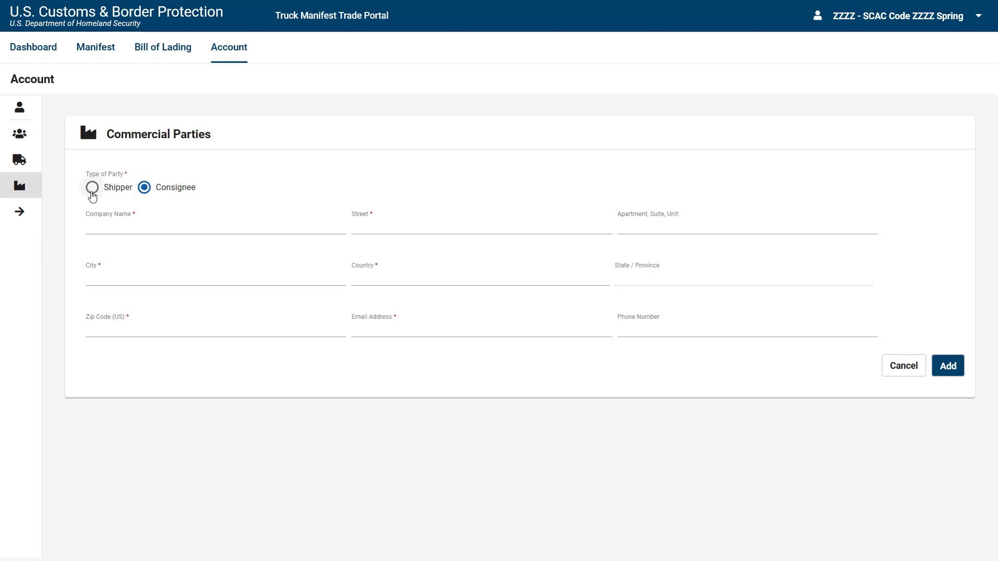
click(91, 191)
click(92, 224)
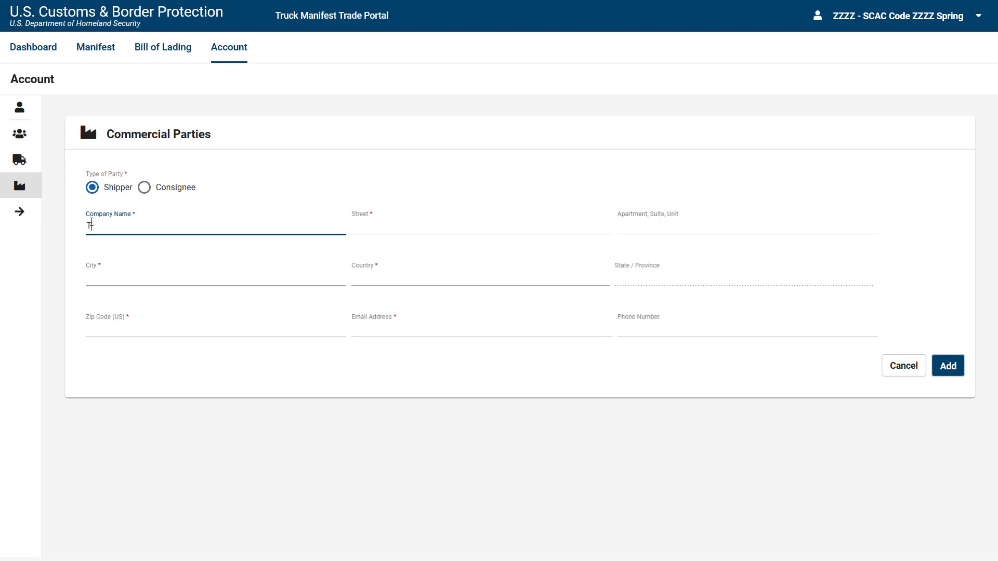
text(TEST CO)
click(382, 222)
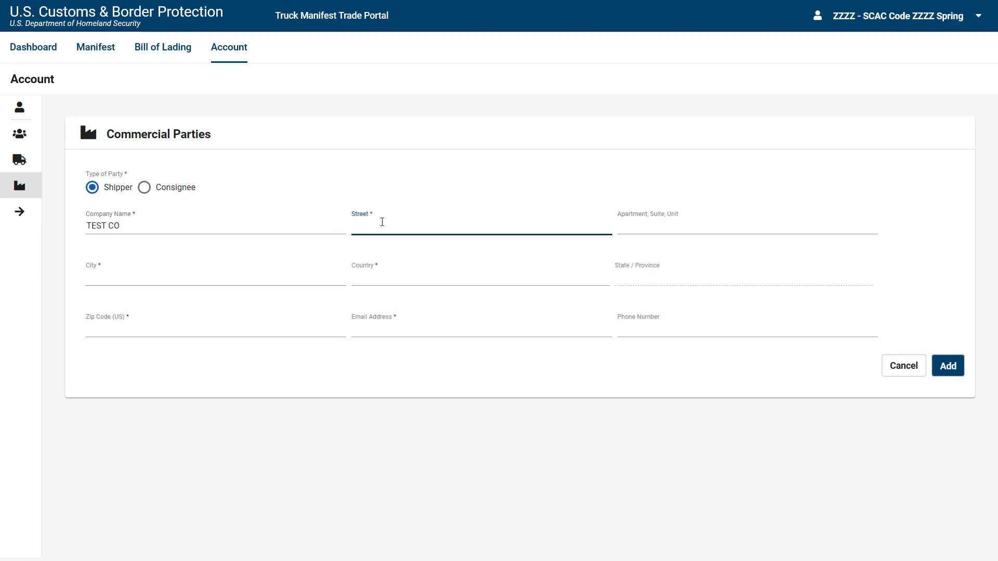
text(1111 Boat St.)
Set the shipper's city to Buffalo, country US - United States and state NY - New York.
click(178, 278)
text(Buffalo)
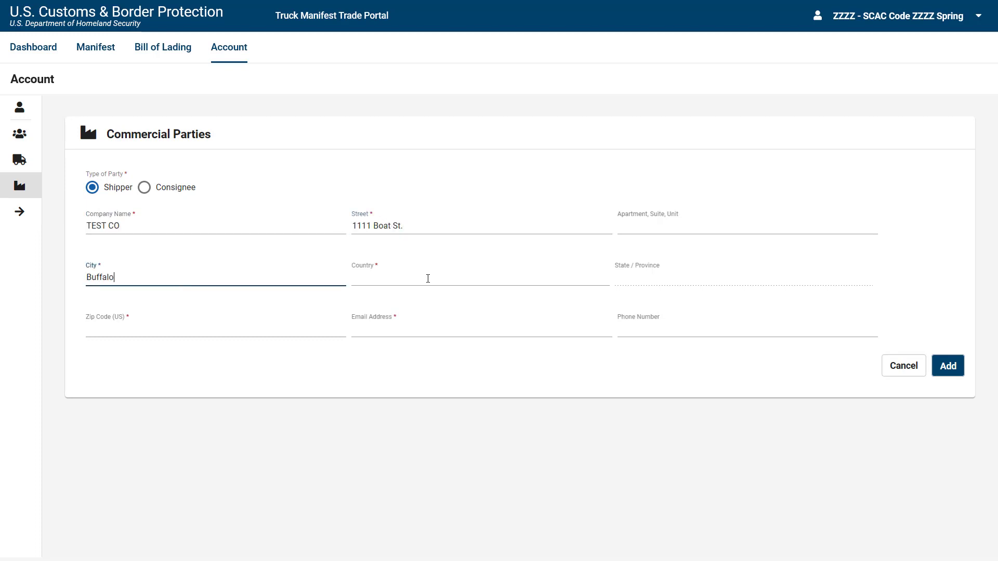
click(443, 277)
text(U)
click(458, 311)
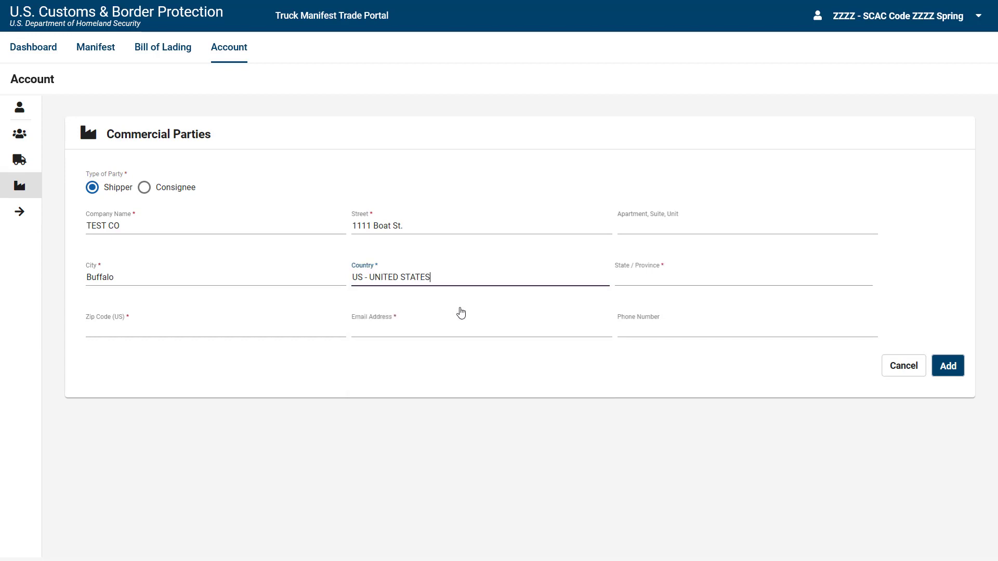
click(655, 276)
text(NEW)
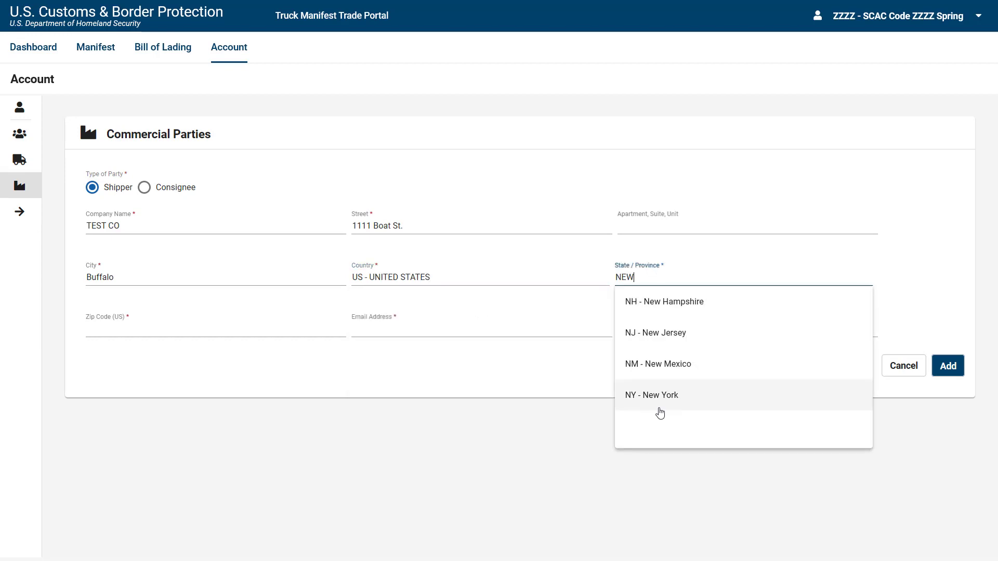
click(660, 412)
Enter the shipper's zip code and e-mail address, then add the party.
click(280, 310)
text(12111)
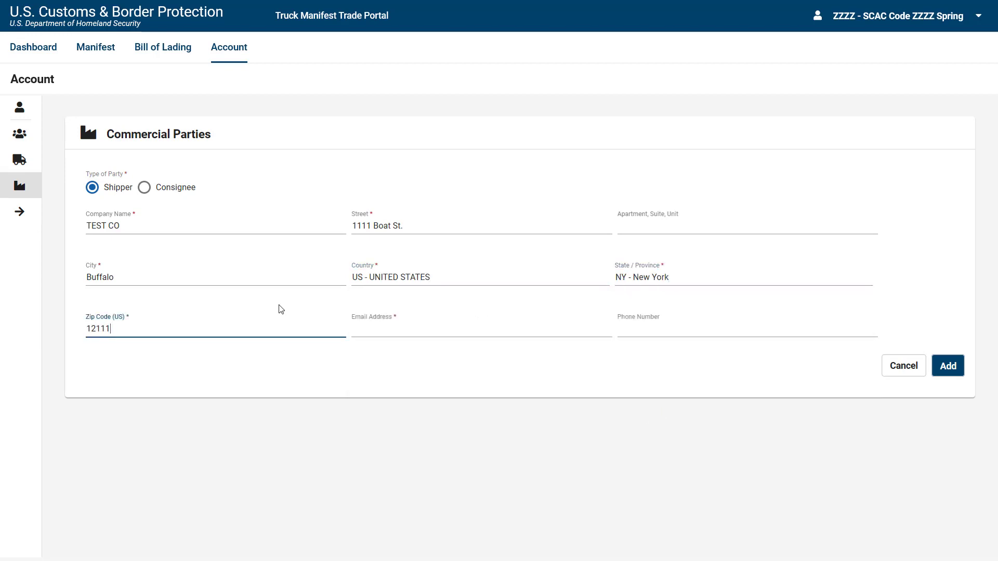
click(397, 328)
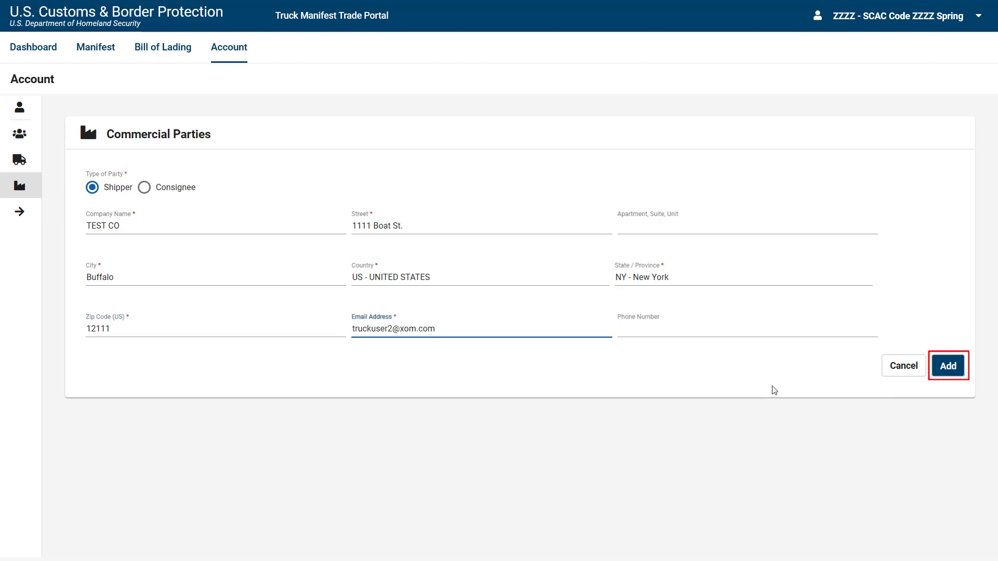
click(958, 378)
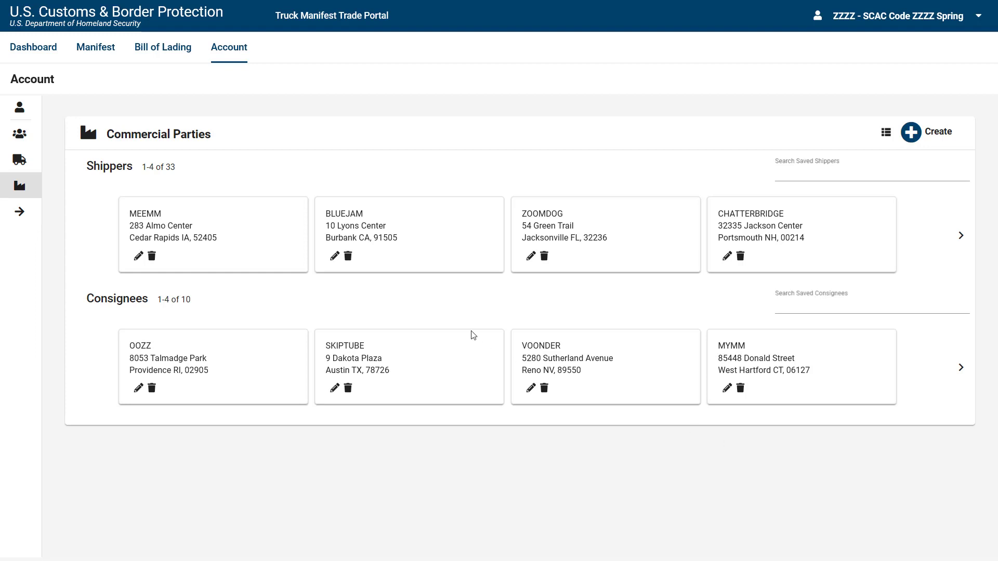
Start a new manifest from the Account page's Create menu.
click(222, 64)
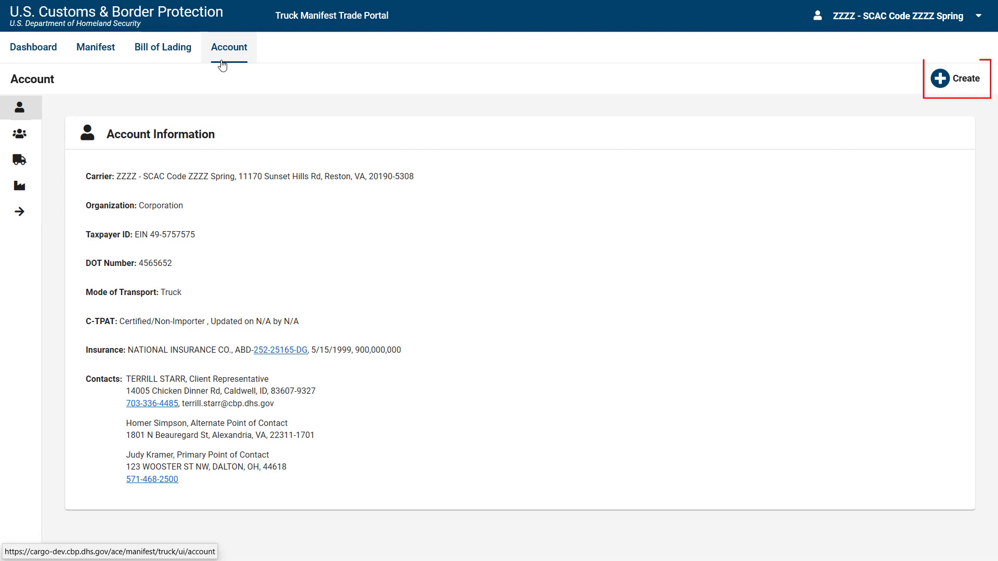
click(959, 91)
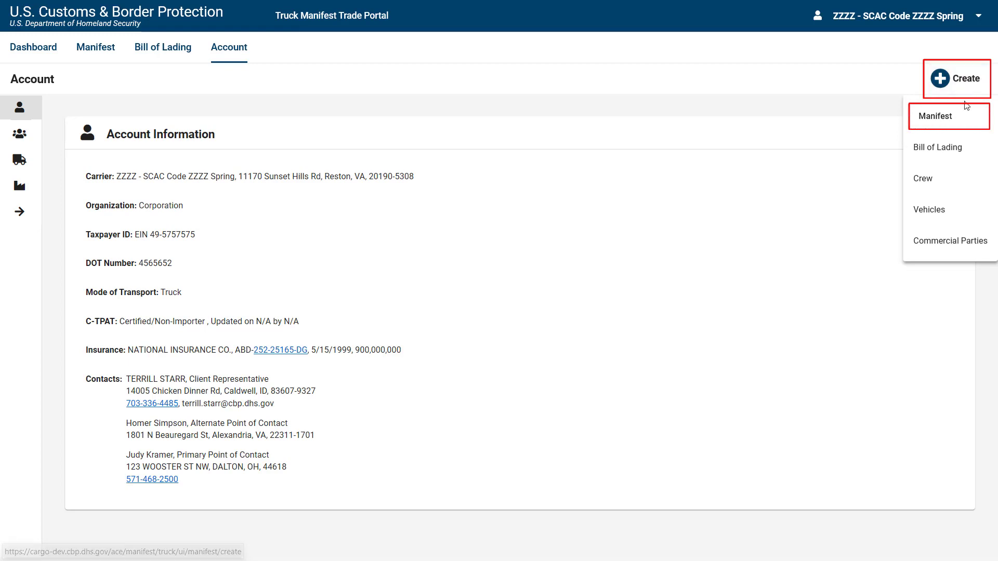
click(935, 116)
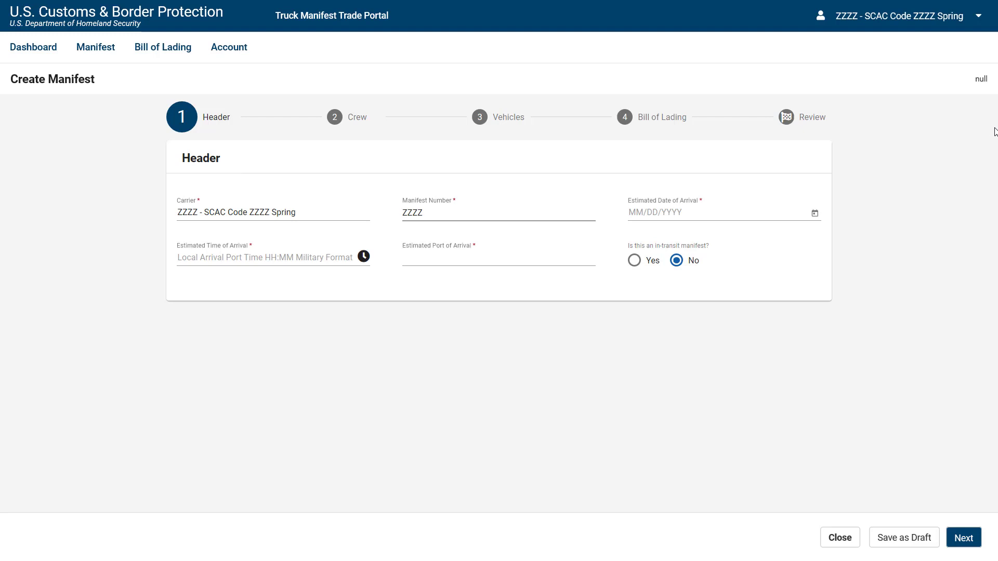
Enter the manifest number, arrival 11/29/2019 at 10:00, and port 0901 - BUFFALO-NIAGARA FALLS.
click(446, 212)
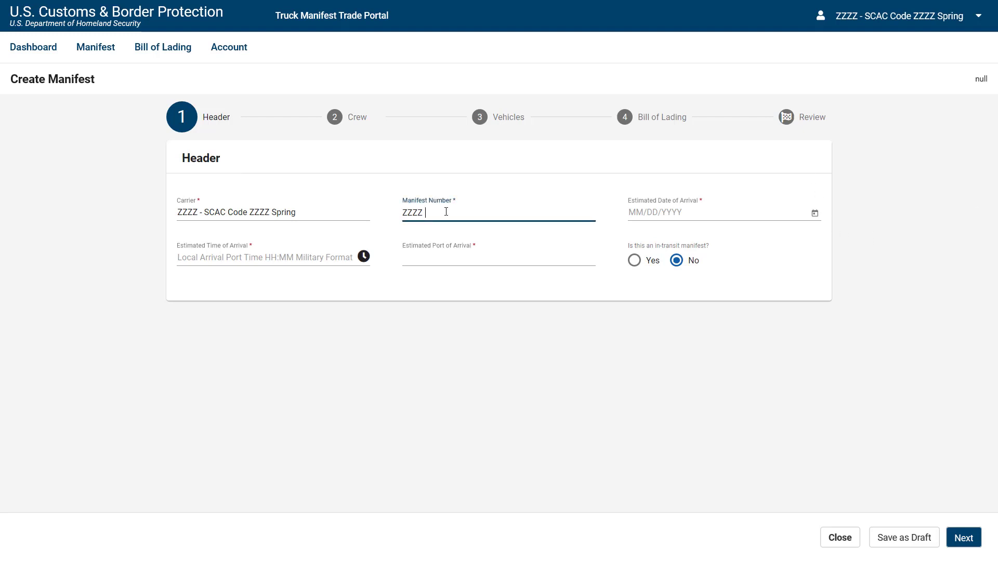
text(11145772)
click(814, 213)
click(778, 410)
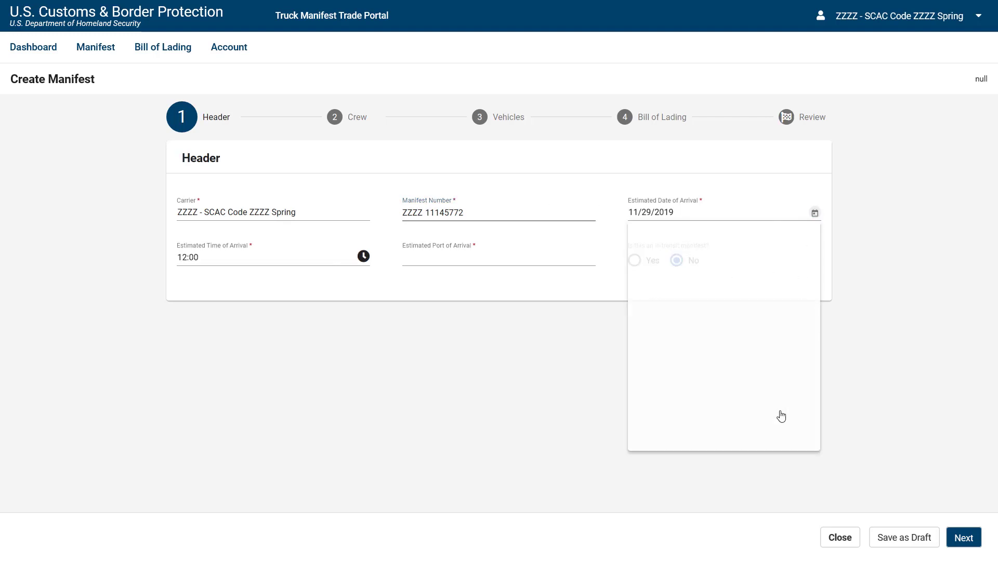
click(186, 258)
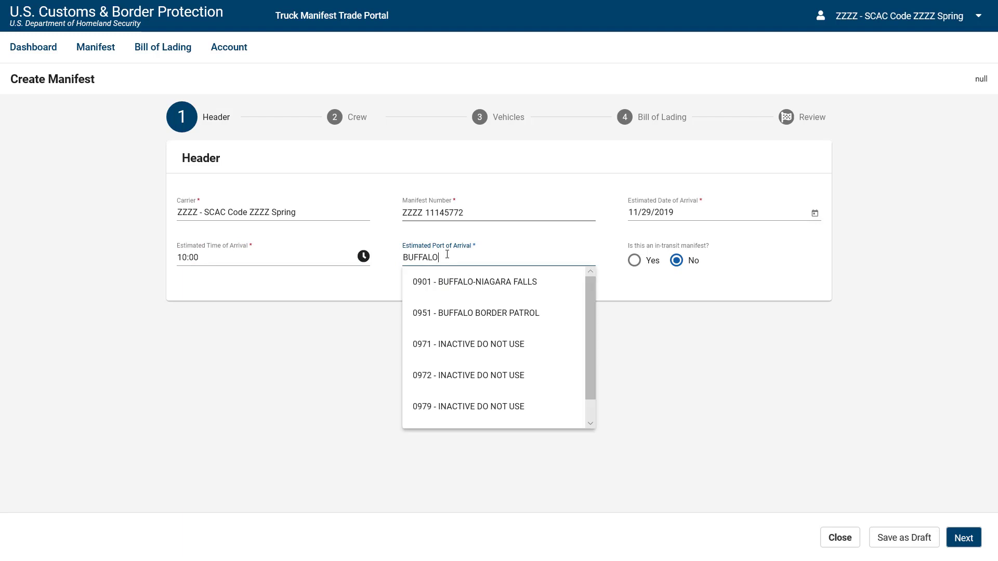
click(449, 298)
click(956, 546)
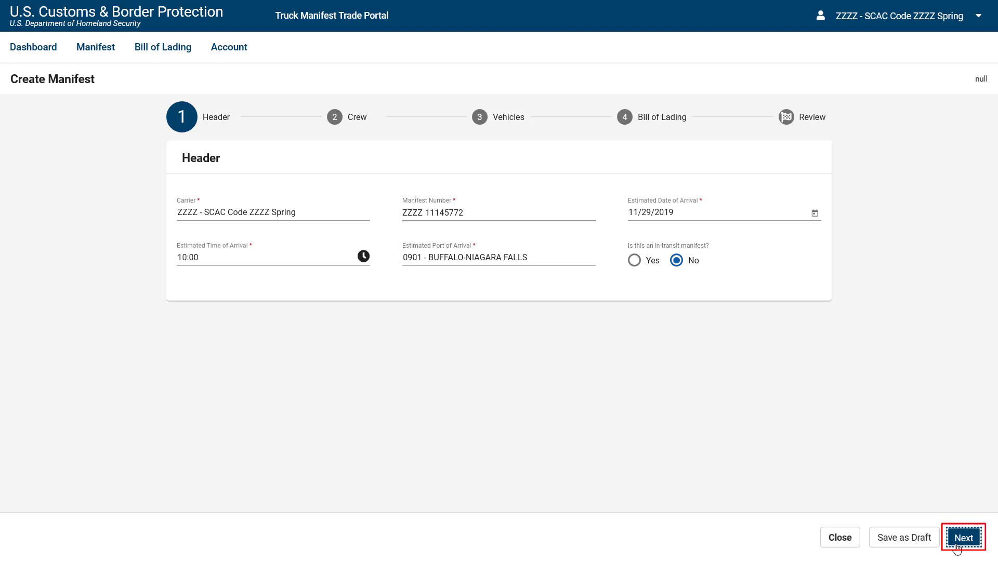
Advance to the Crew step, opening and then cancelling a new crew member form.
click(957, 546)
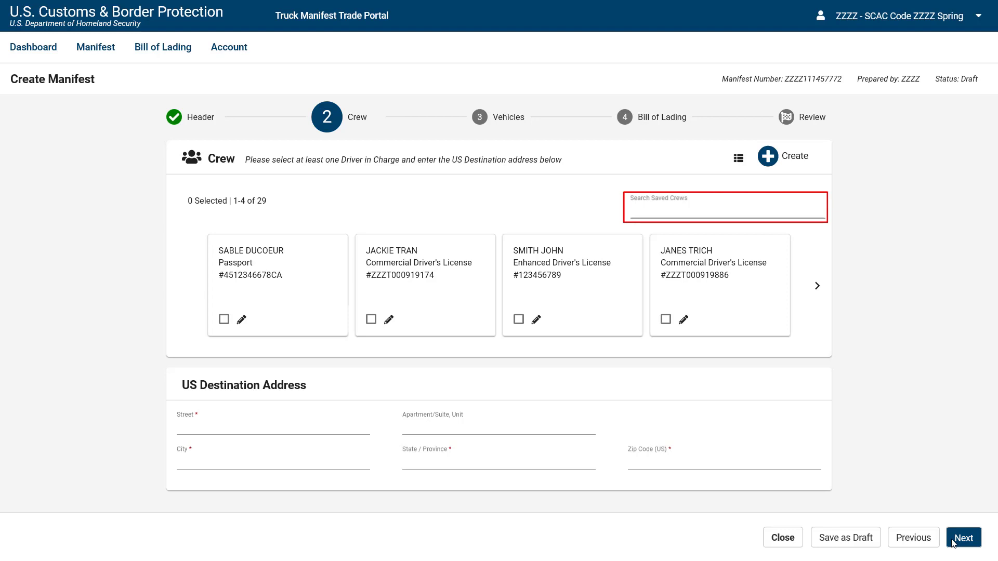
click(780, 167)
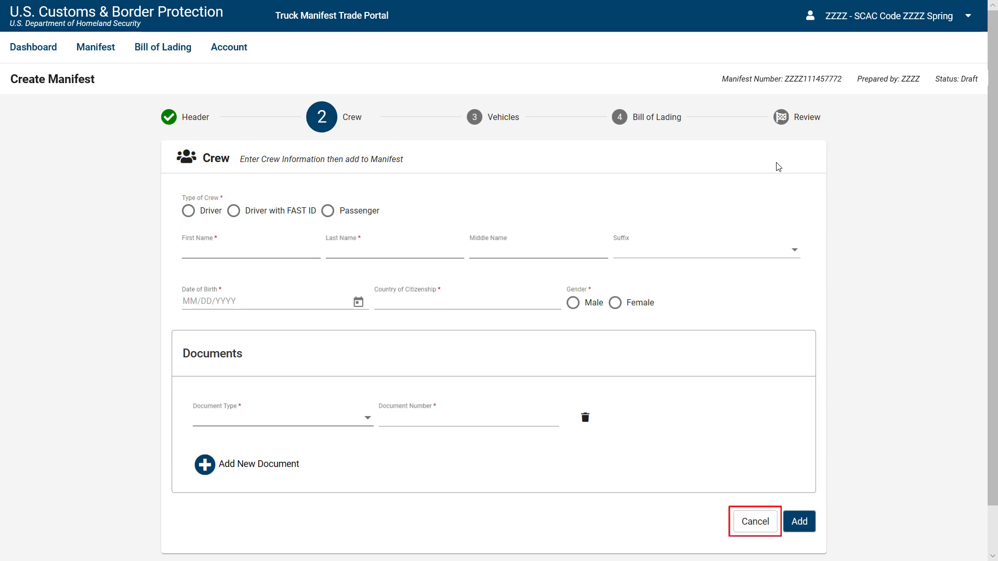
click(758, 525)
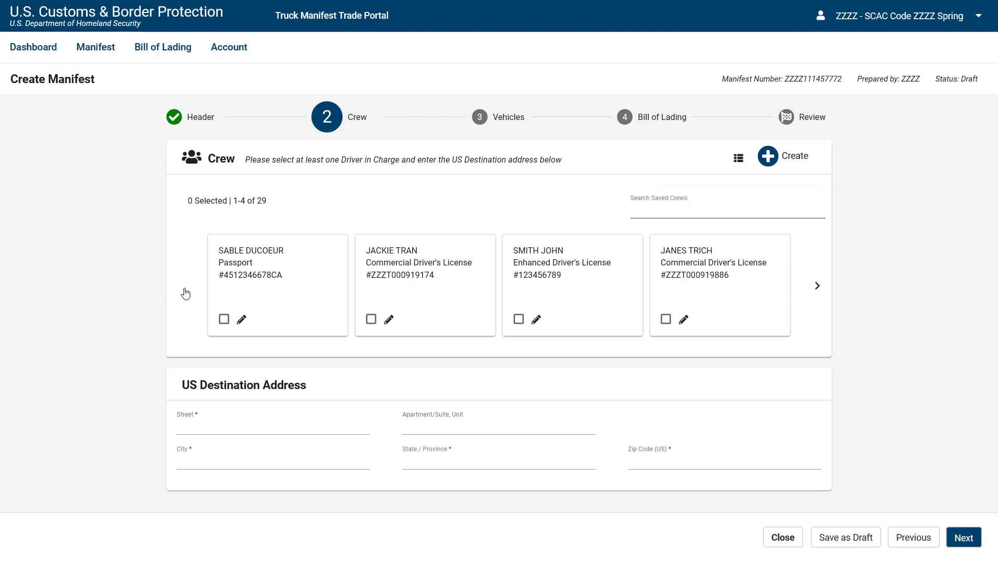
Select the second and fourth saved crew members, marking the fourth as driver in charge.
click(371, 320)
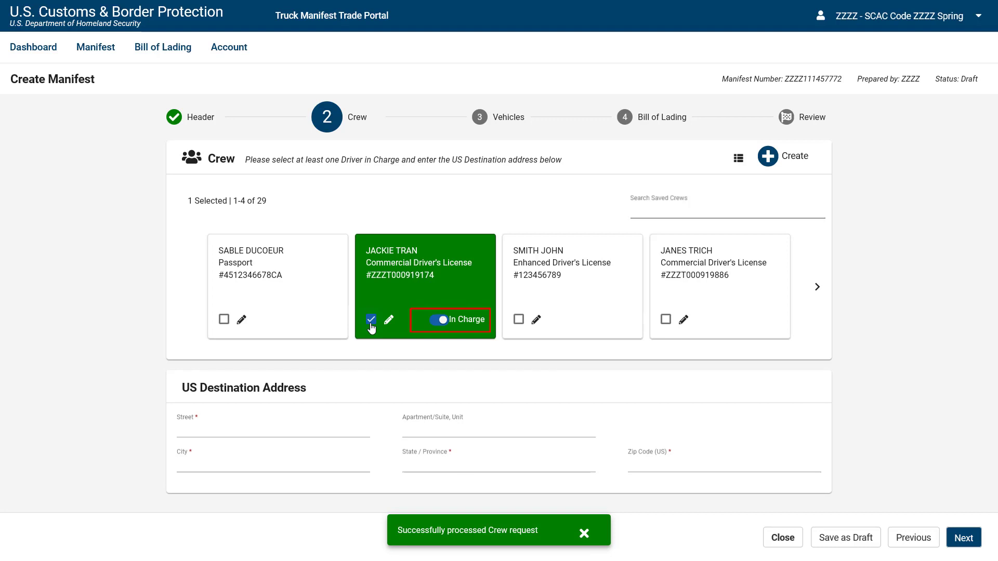
click(666, 319)
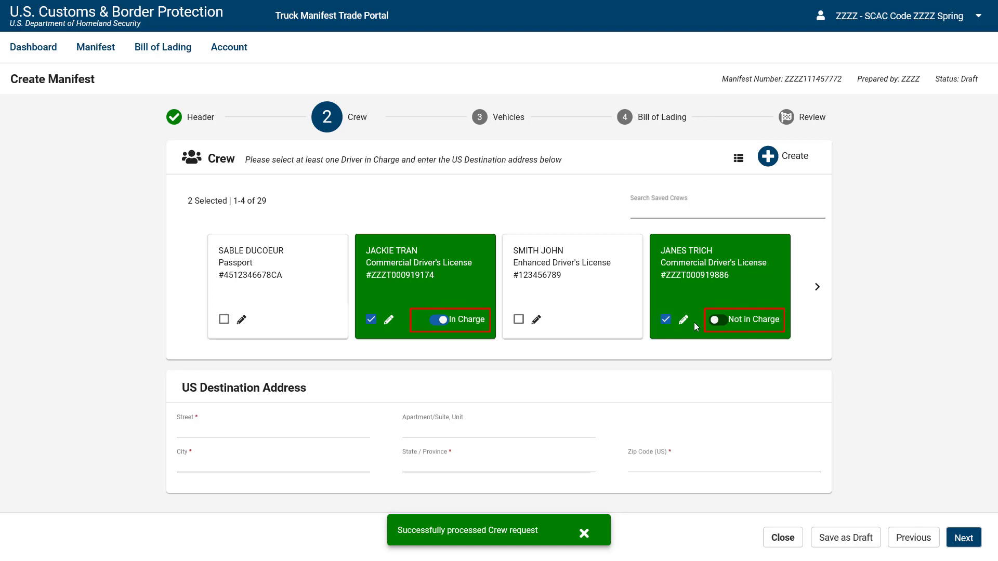
click(721, 320)
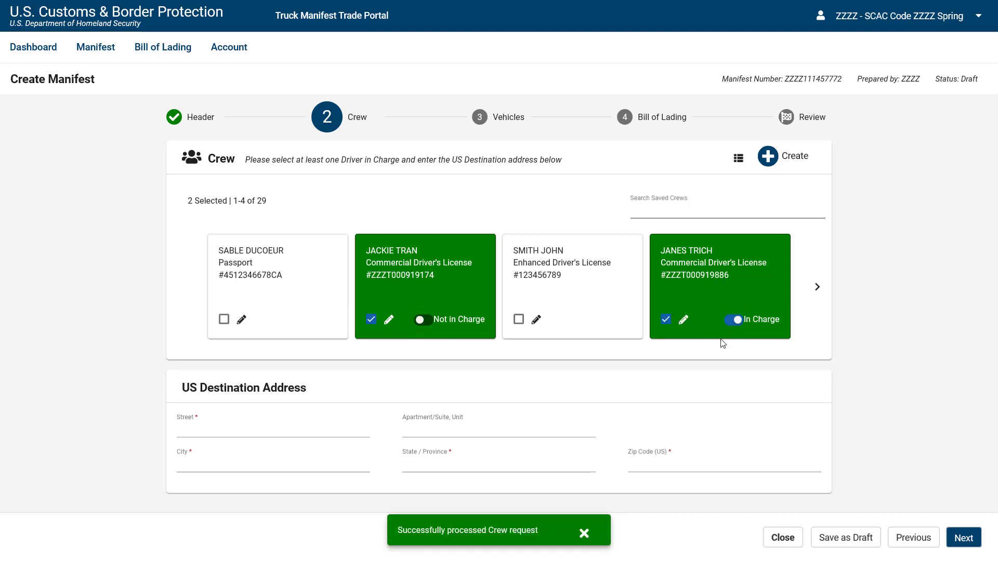
Enter the destination street, city BUFFALO, state NY - New York and zip code, then proceed to Vehicles.
click(211, 430)
text(123 TEAL STREET)
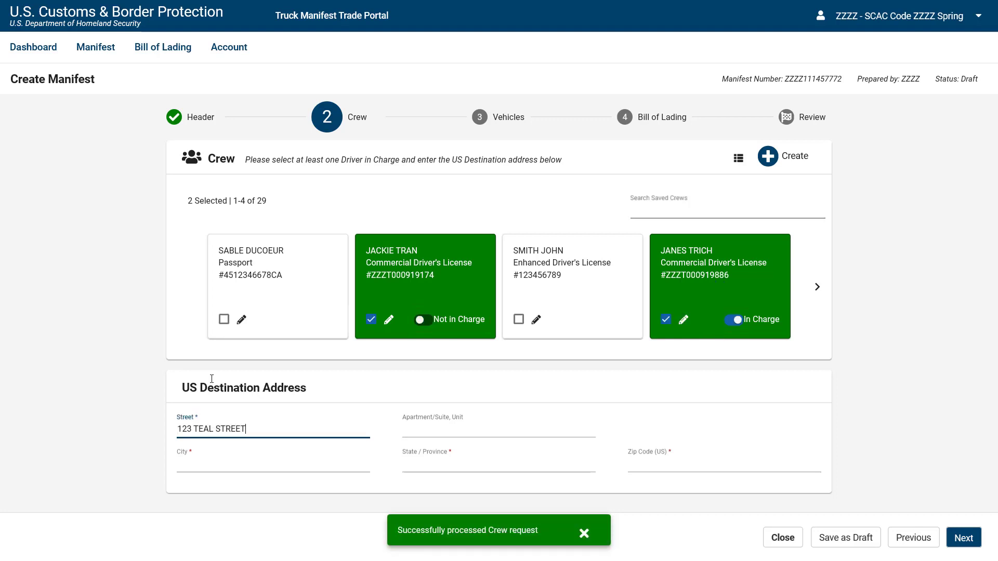
click(227, 458)
text(BUFFALO)
key(Tab)
text(NY)
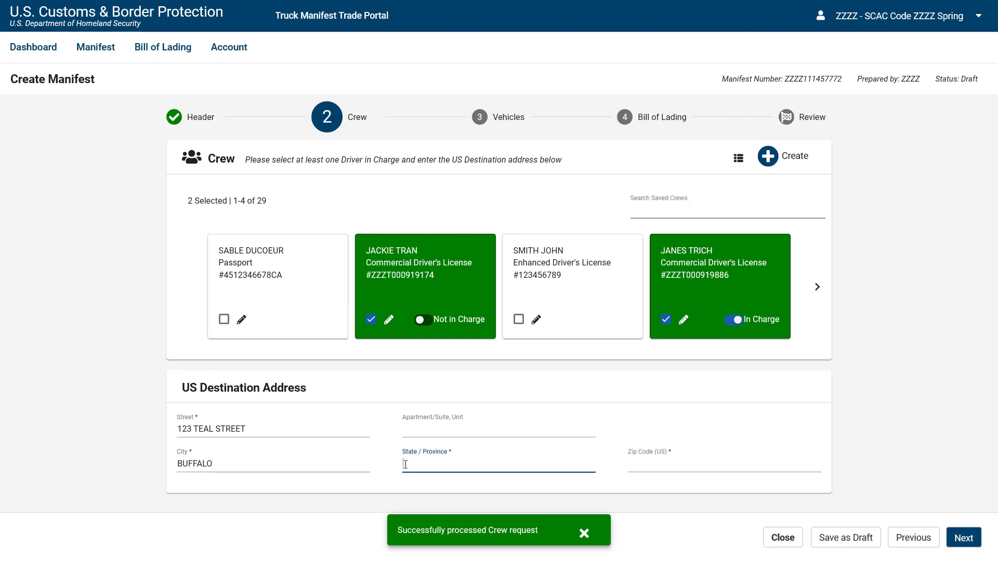
click(504, 308)
click(686, 462)
text(11111)
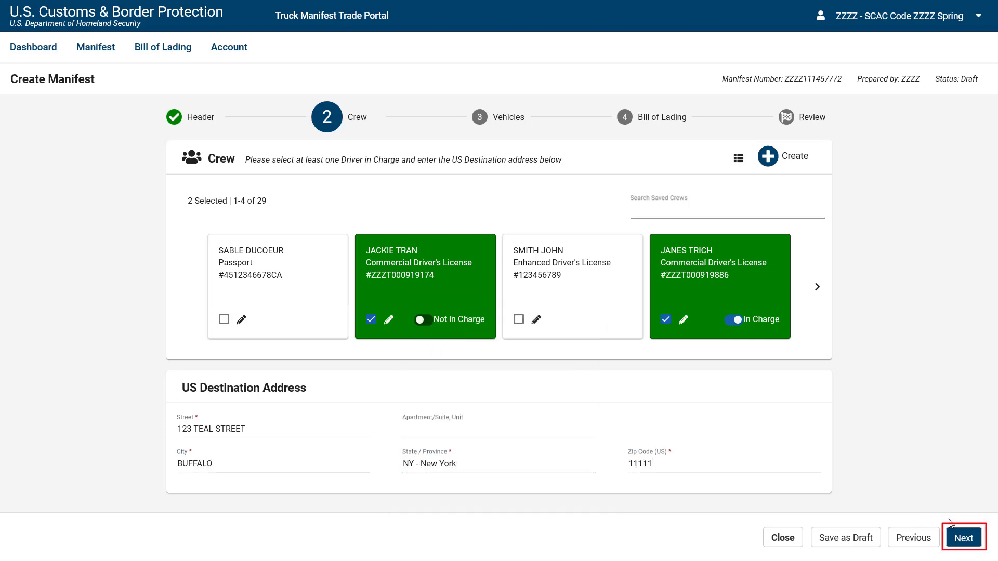
click(954, 546)
click(963, 538)
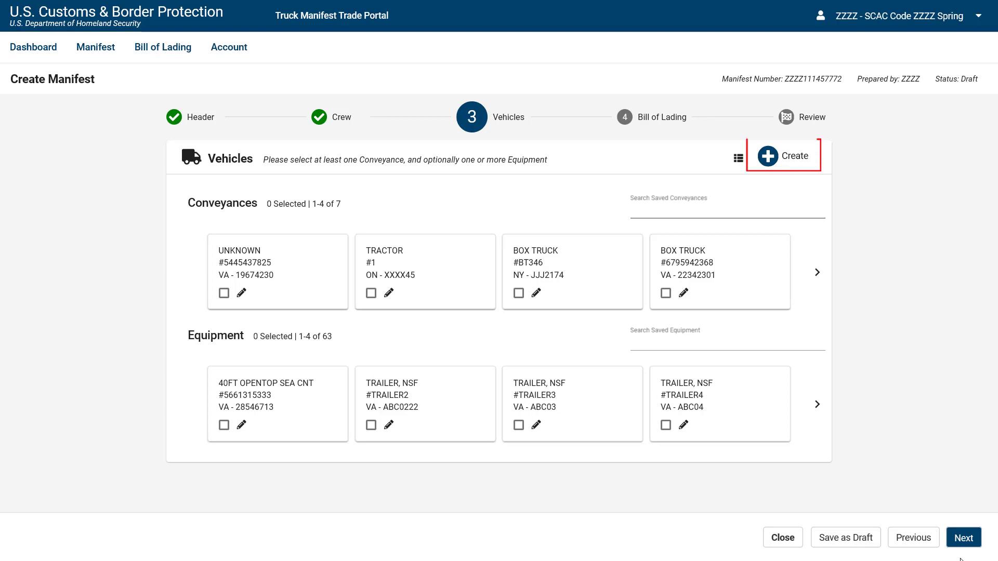
click(771, 158)
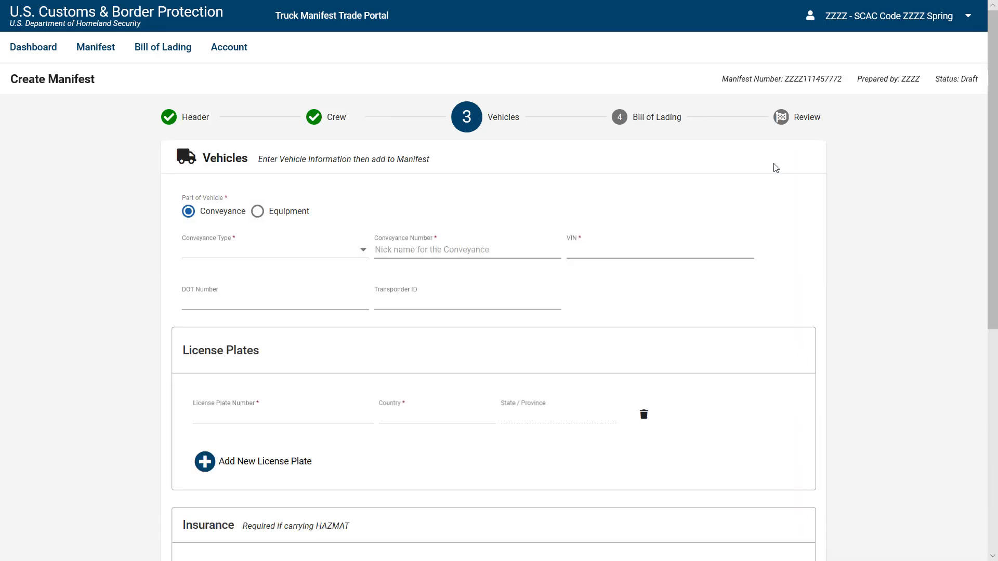
scroll(775, 167, down, 6)
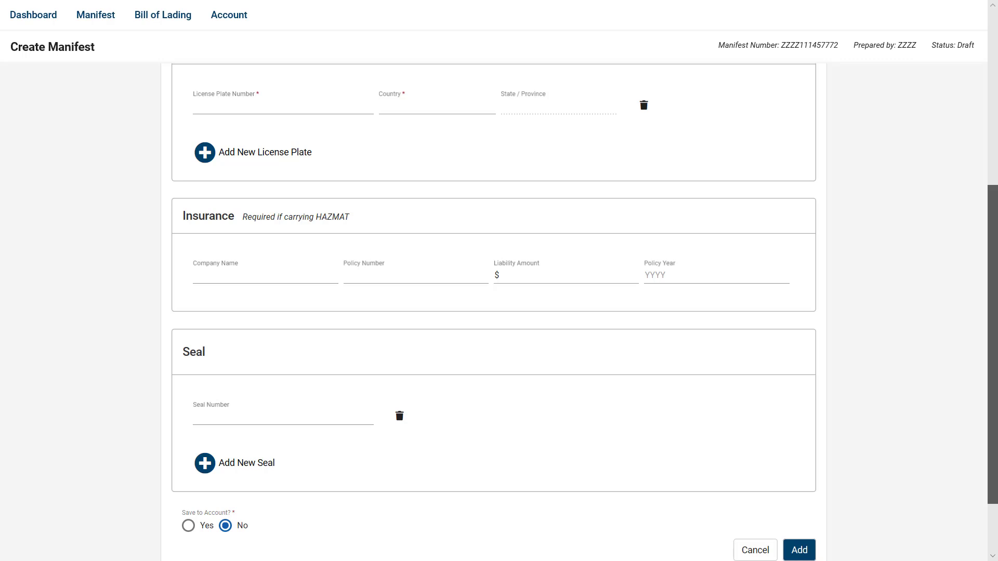
scroll(499, 312, down, 1)
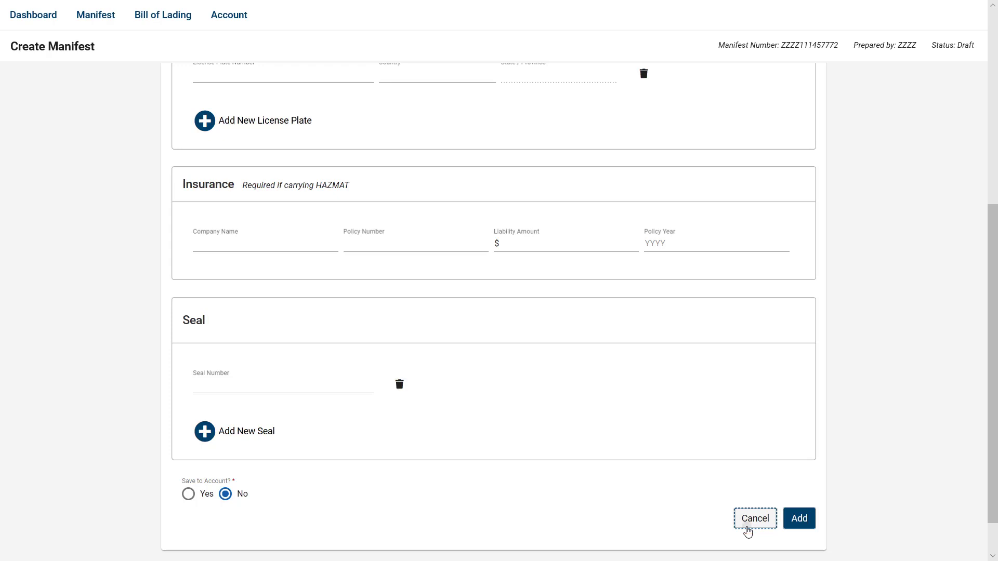
click(747, 528)
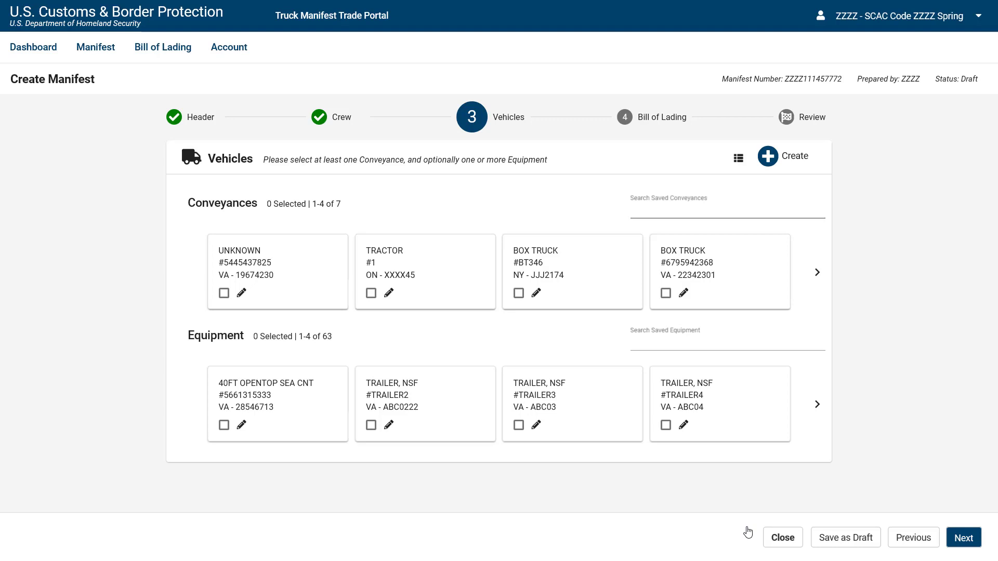
click(665, 293)
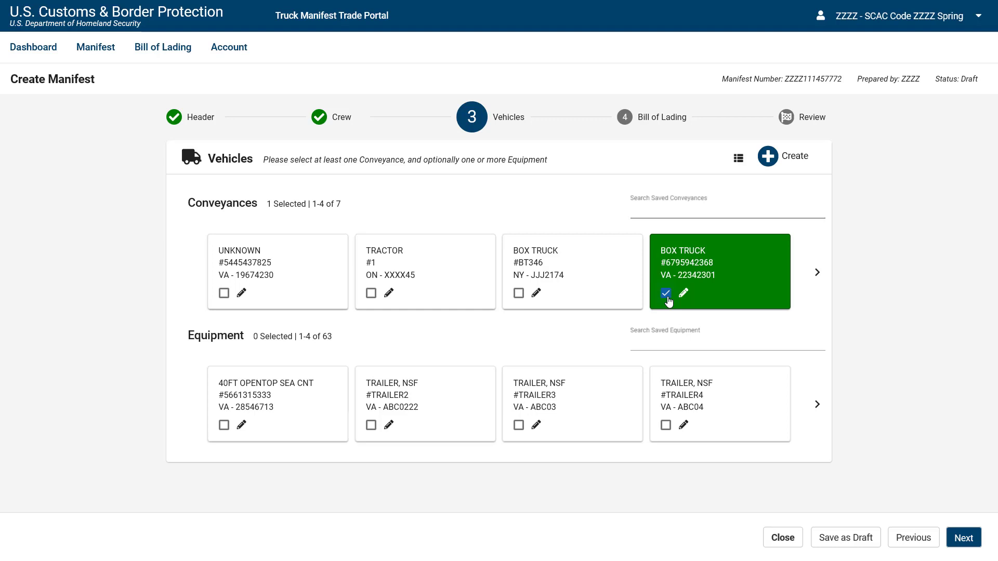
click(661, 345)
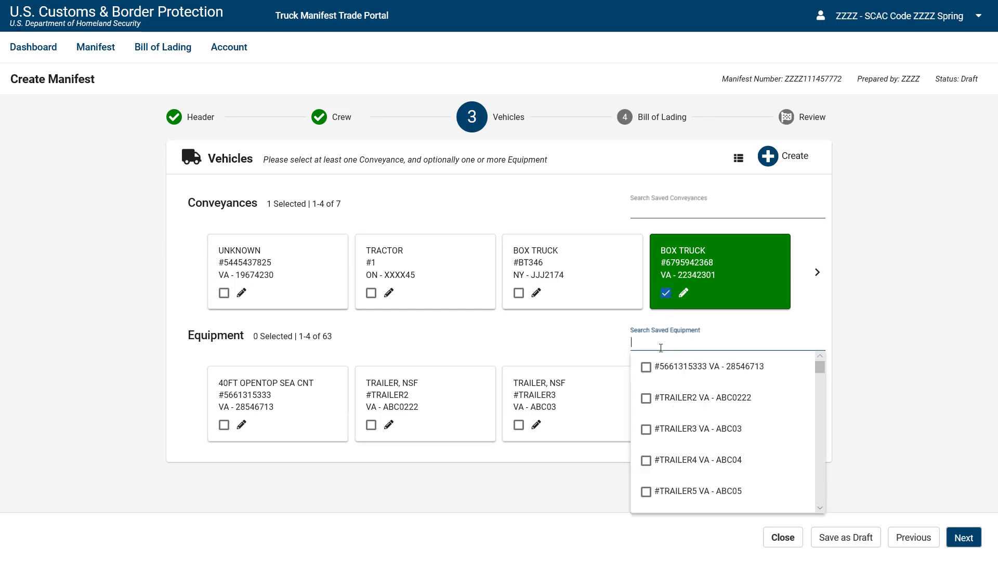
text(12347)
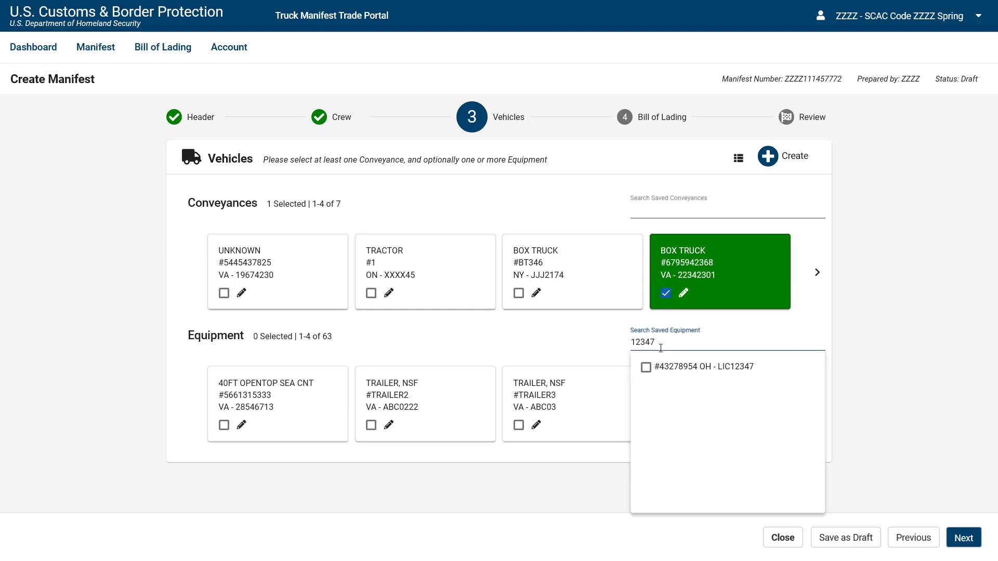
click(645, 368)
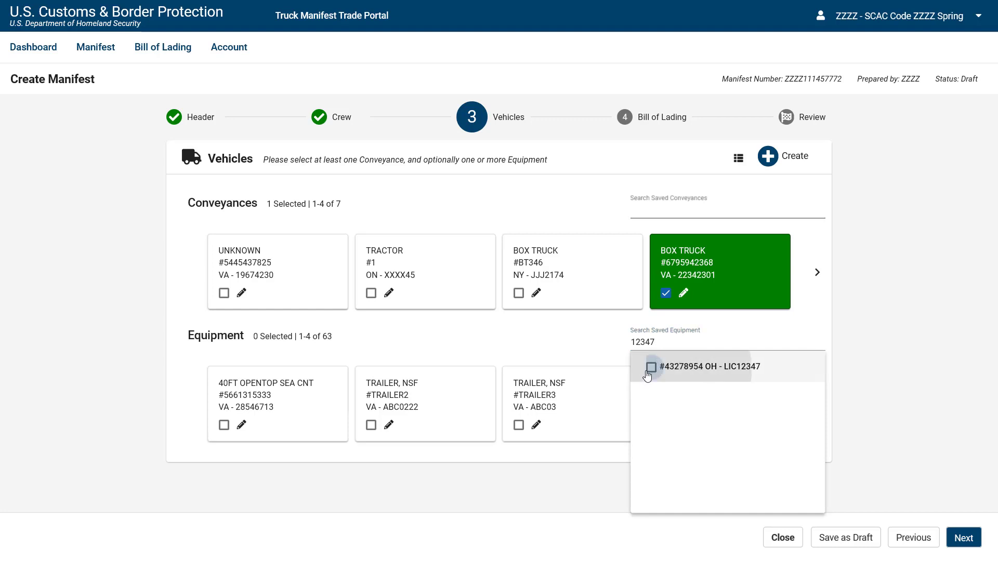
click(961, 549)
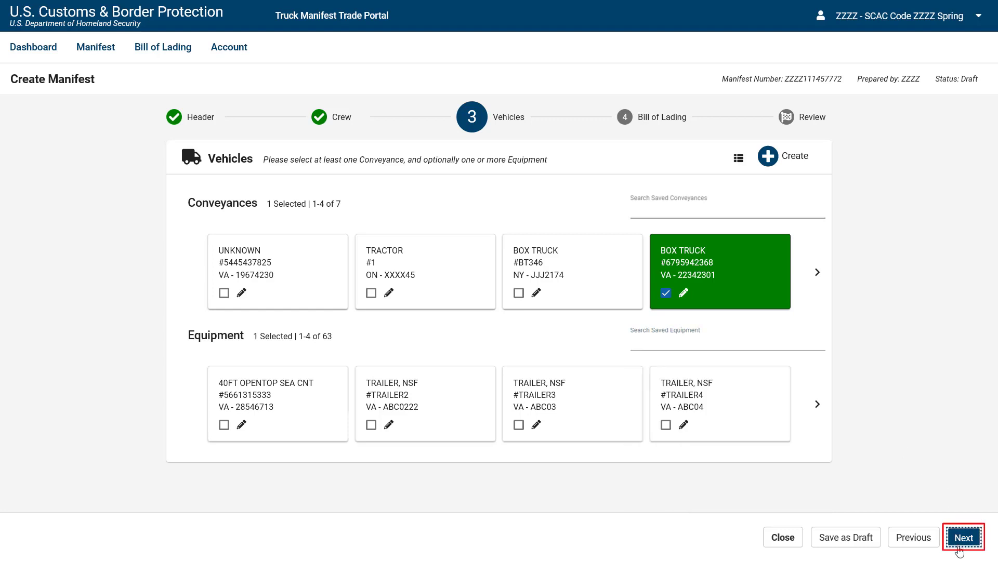
click(962, 538)
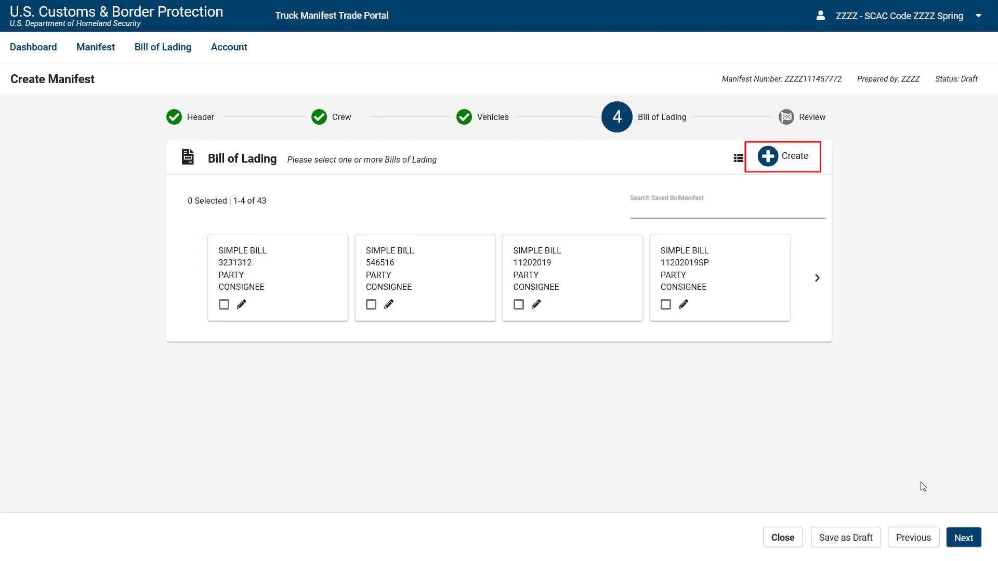
Start a new bill of lading, opening its Header with arrival 11/20/2019 10:00 at port 0901.
click(770, 164)
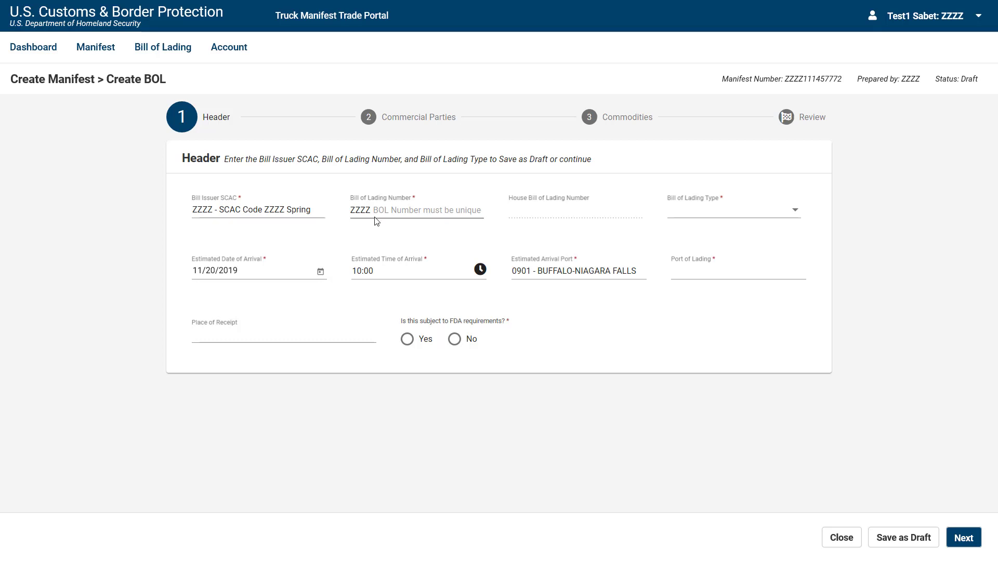
Enter bill of lading number 125415376 after SCAC ZZZZ and browse the bill type list.
click(378, 213)
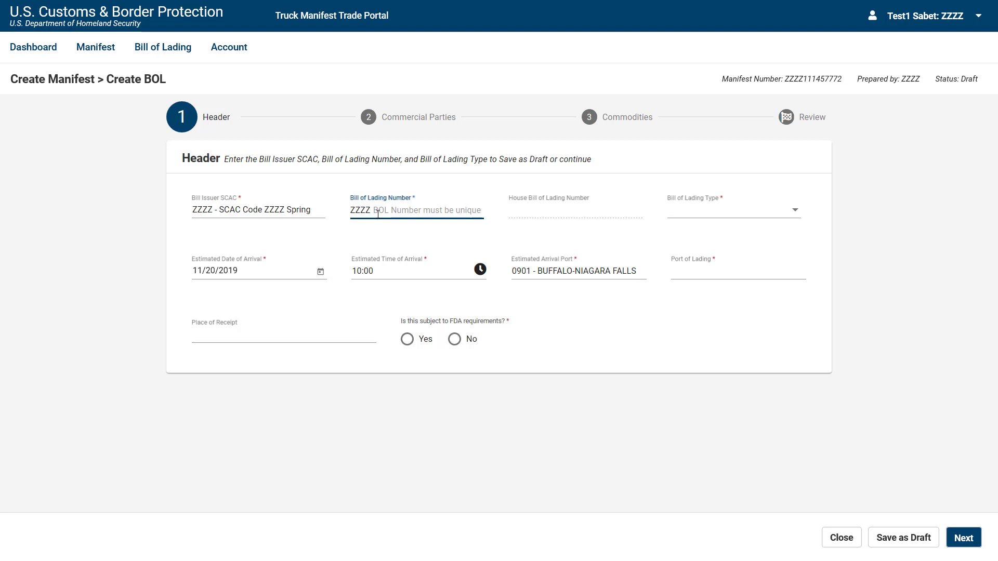
text(125415)
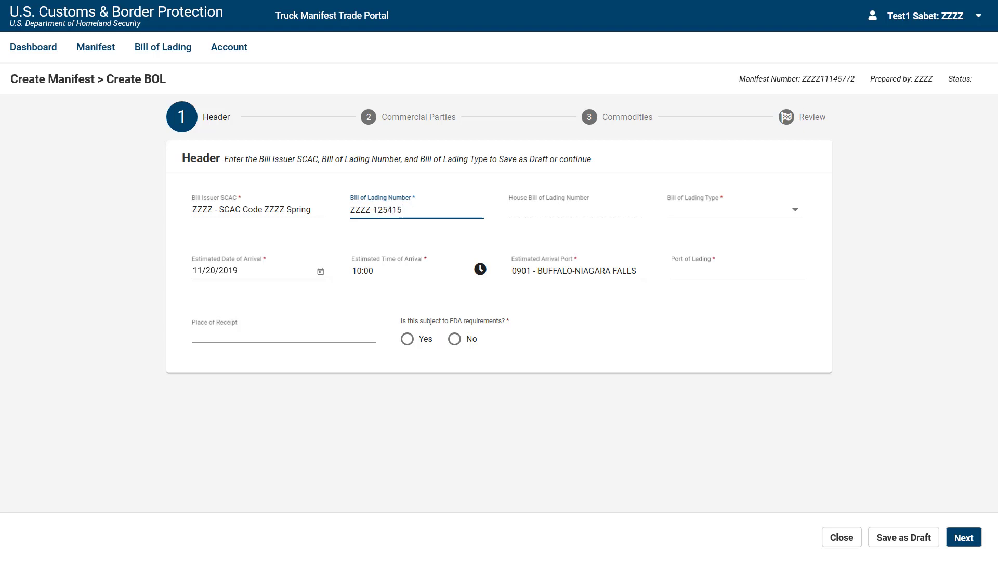
text(376)
click(795, 215)
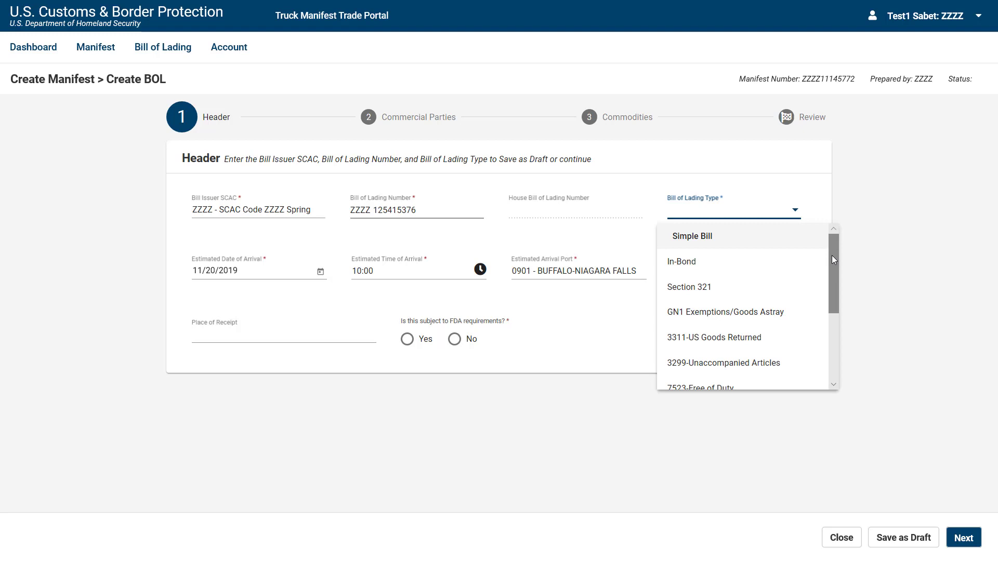
drag(832, 255, 825, 338)
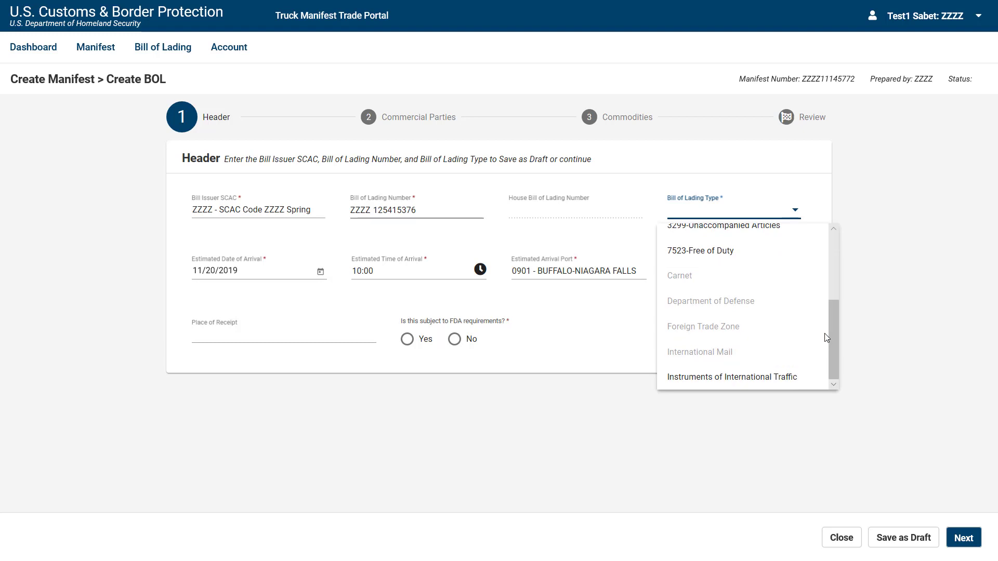
drag(834, 339, 847, 267)
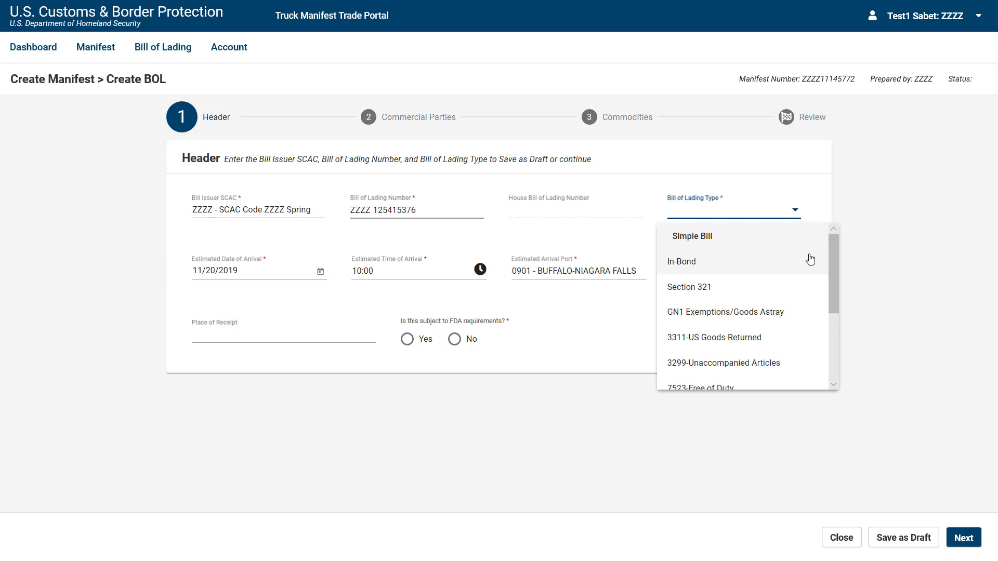
Fill the Header as Simple Bill, port 80105 - YUKON, receipt at WAREHOUSE, FDA No, and continue.
click(784, 243)
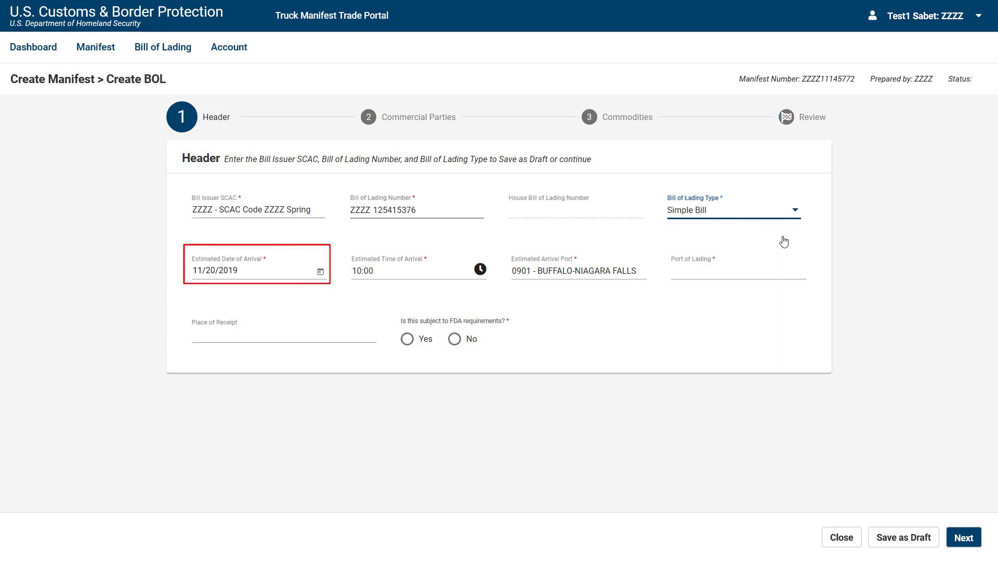
click(728, 273)
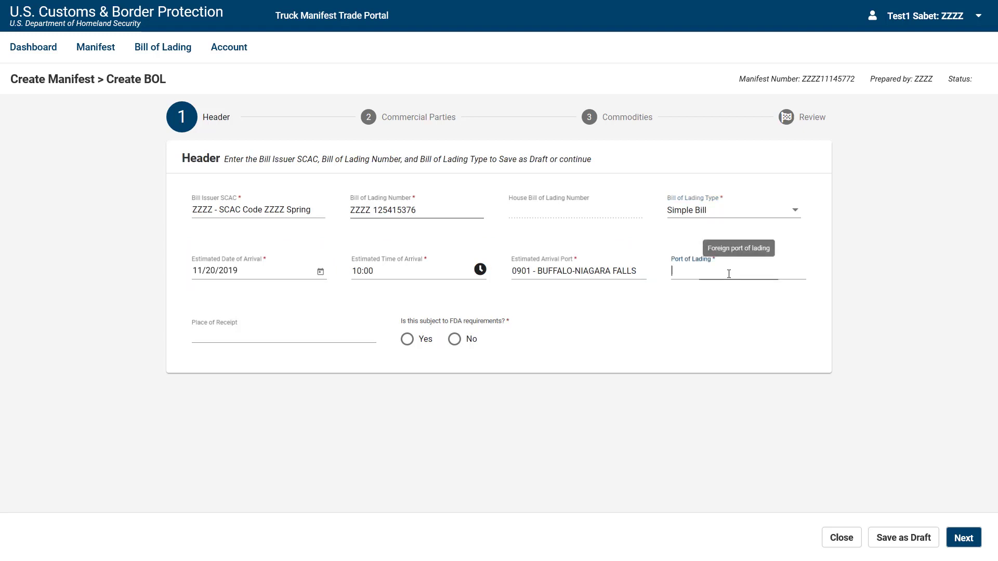
text(80105)
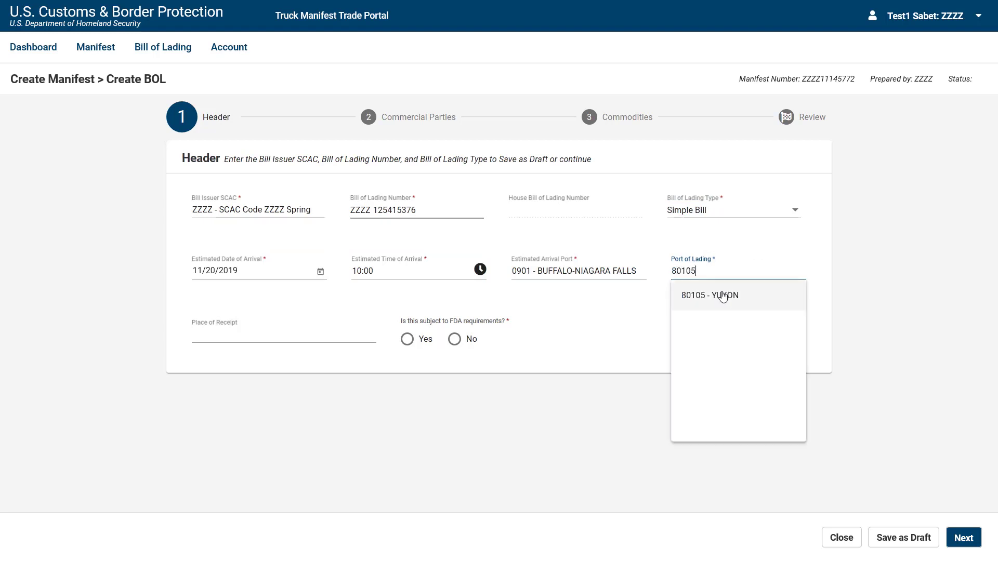
click(703, 301)
click(203, 336)
text(WAREHOUSE)
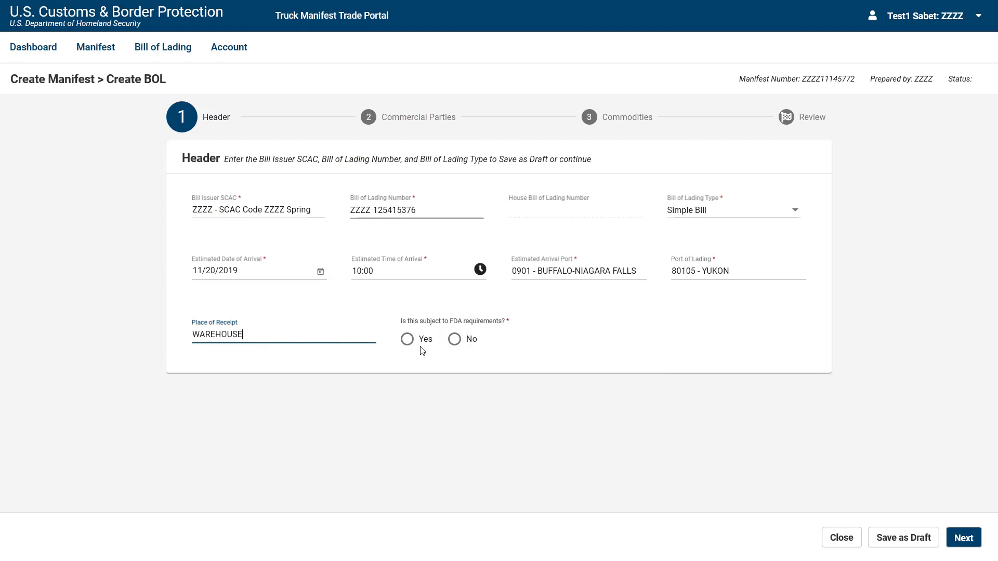
click(455, 340)
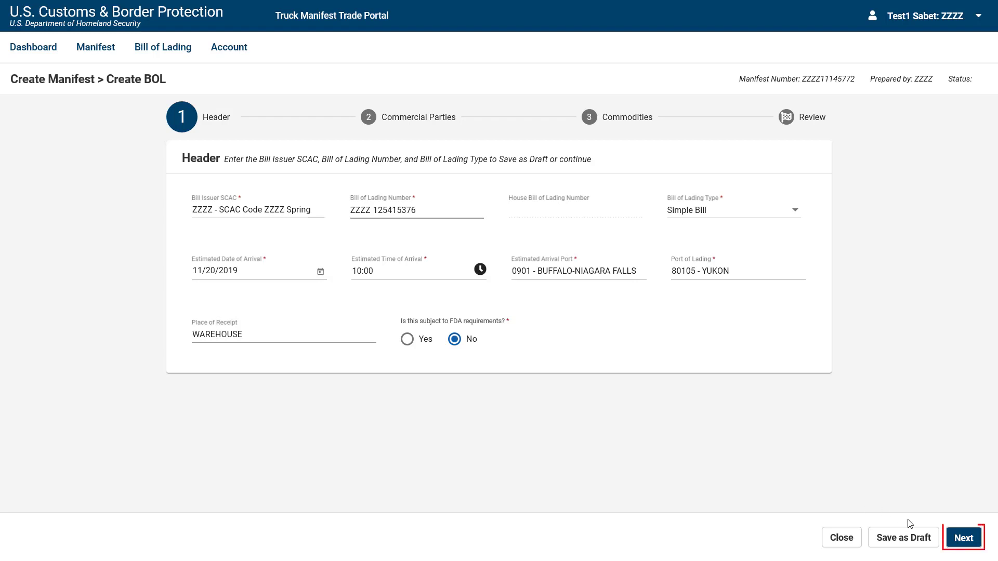
click(954, 547)
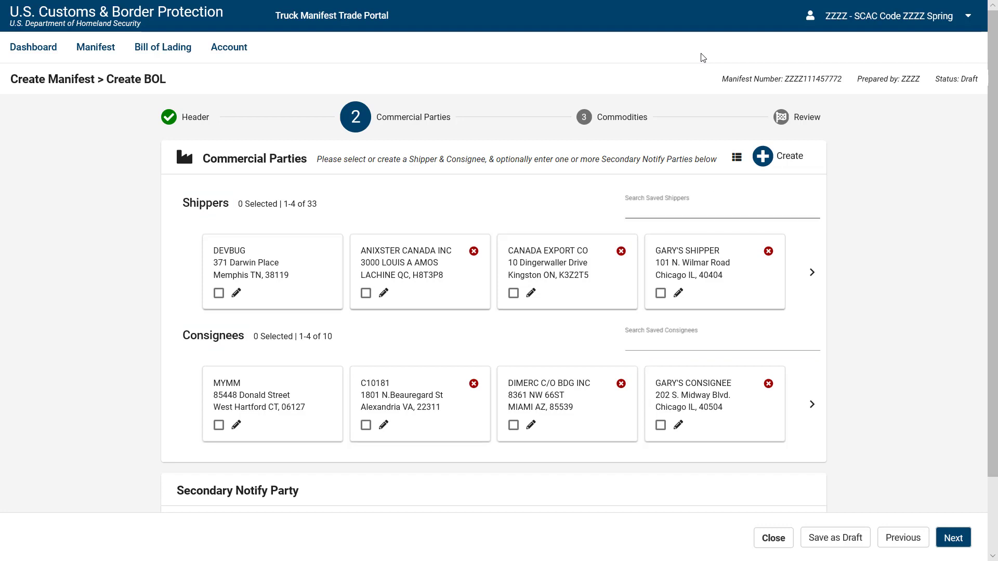
Select DEVBUG as shipper and MYMM as consignee, then continue to Commodities.
click(219, 293)
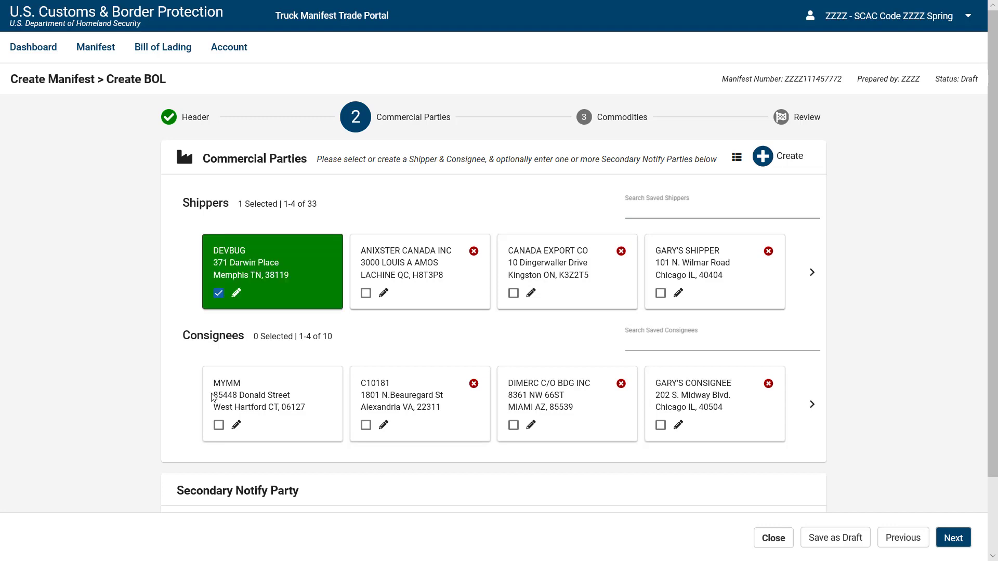
click(219, 425)
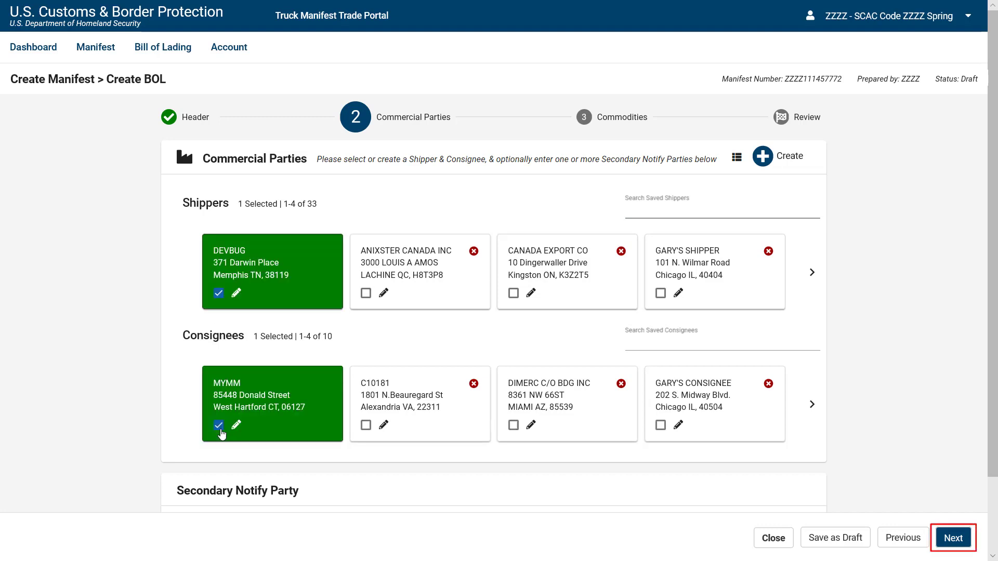
click(954, 539)
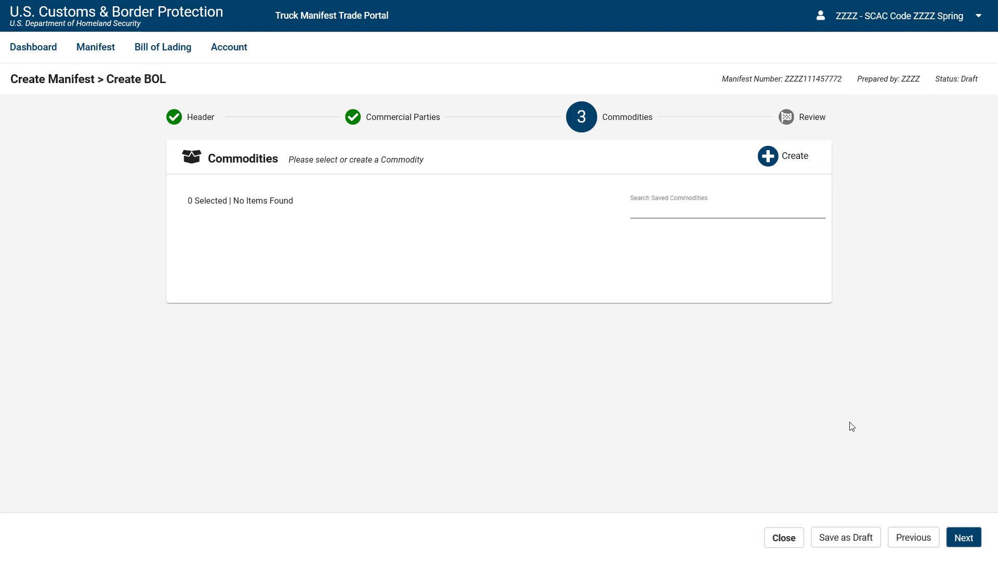
Create a WOOLEN BLANKETS commodity with quantity 30 PKG - Package.
click(768, 168)
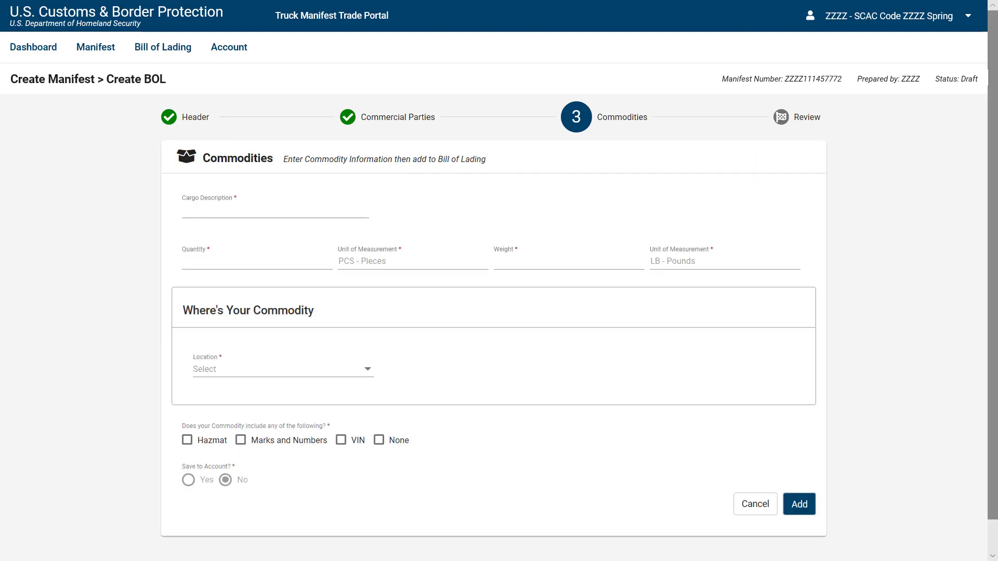
click(235, 212)
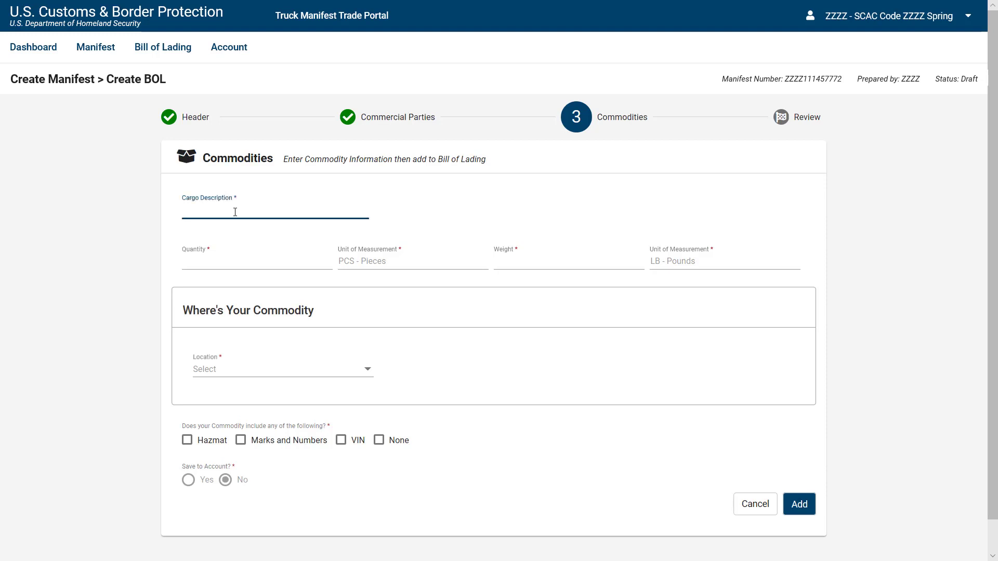
text(WOOLEN BLANKETS)
click(251, 255)
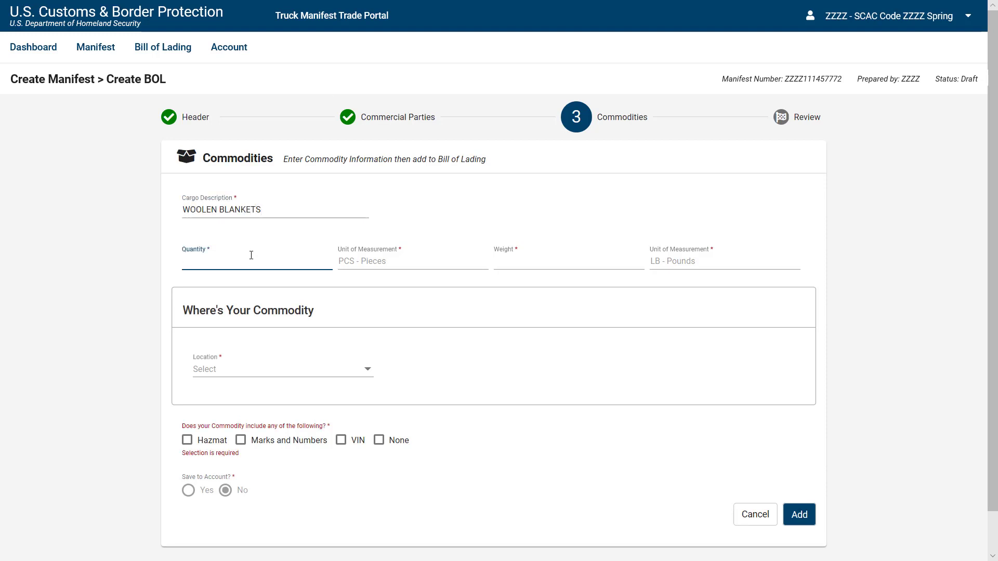
text(30)
click(379, 260)
text(PAC)
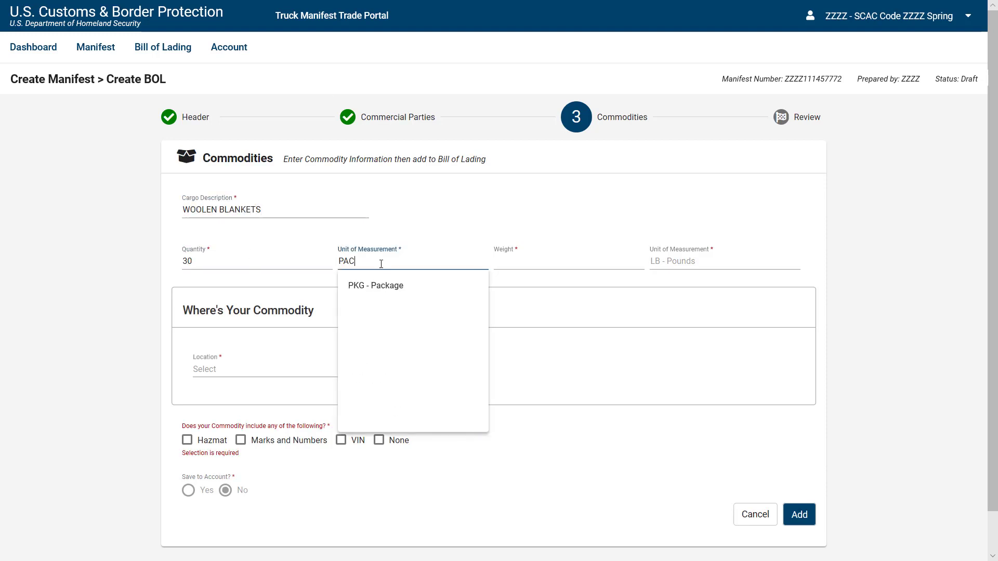
click(383, 291)
Set the commodity weight to 40 LB - Pounds.
click(525, 263)
text(40)
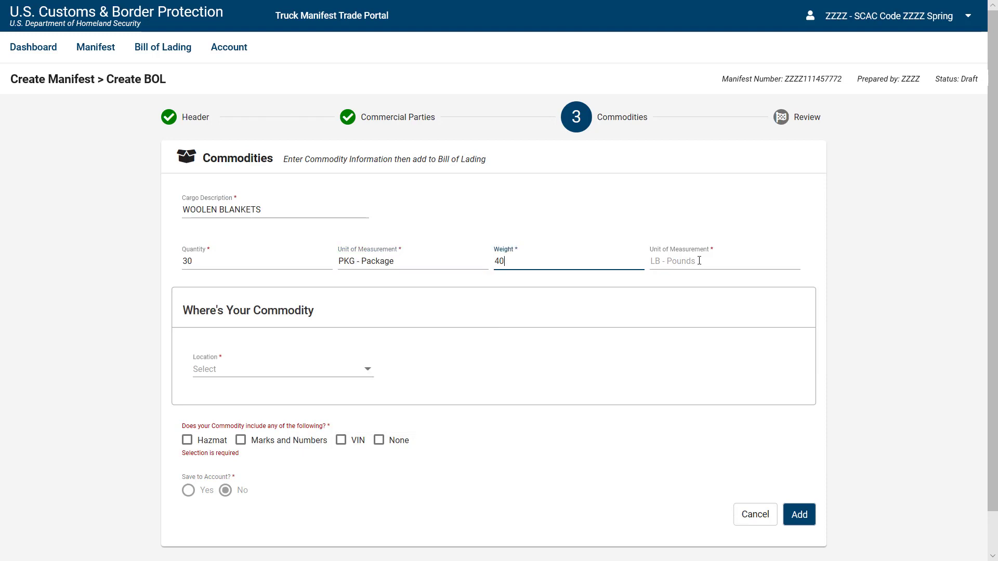
click(701, 263)
text(LB)
click(711, 295)
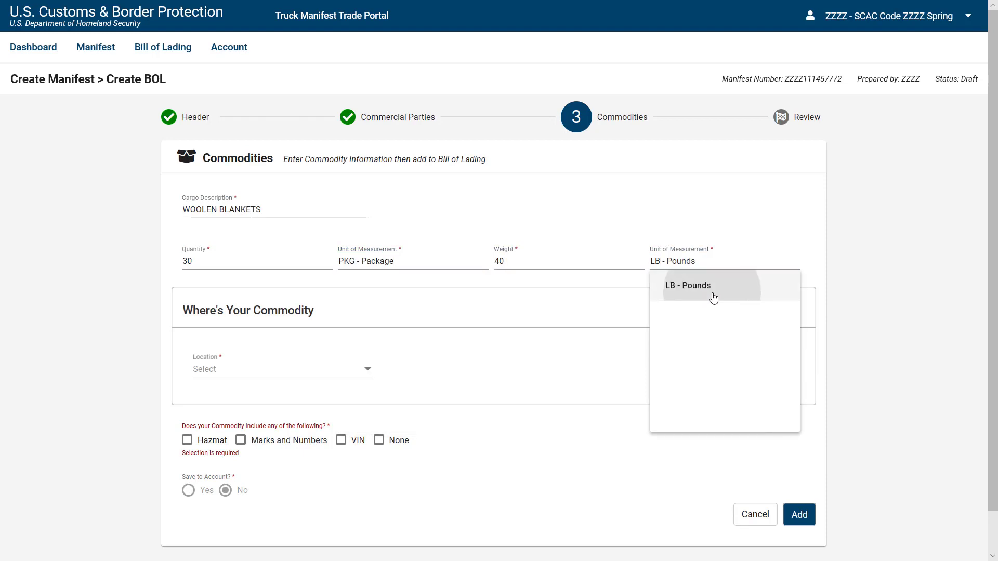
Try the commodity location options: manifested, saved and new equipment, and conveyance.
click(300, 381)
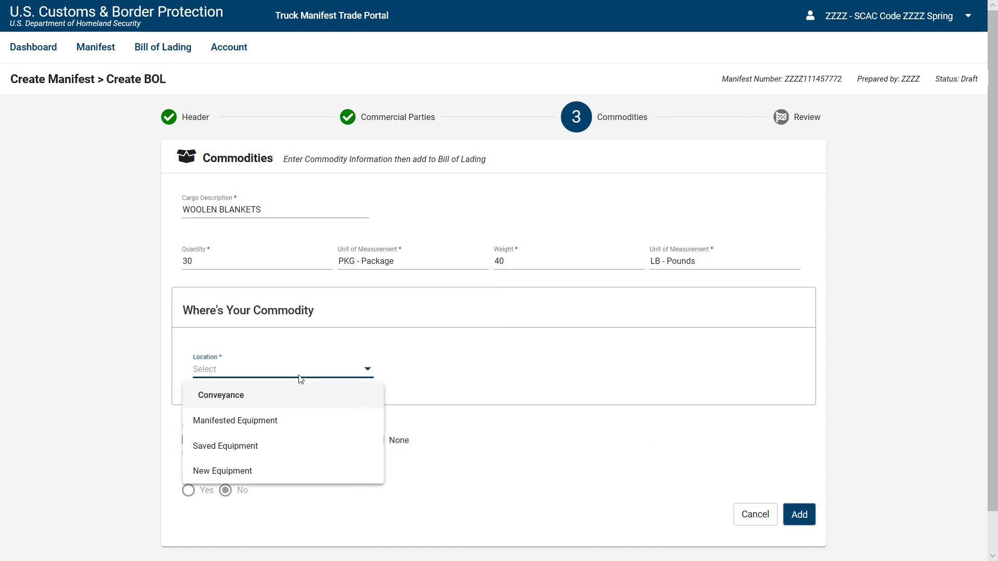
click(297, 427)
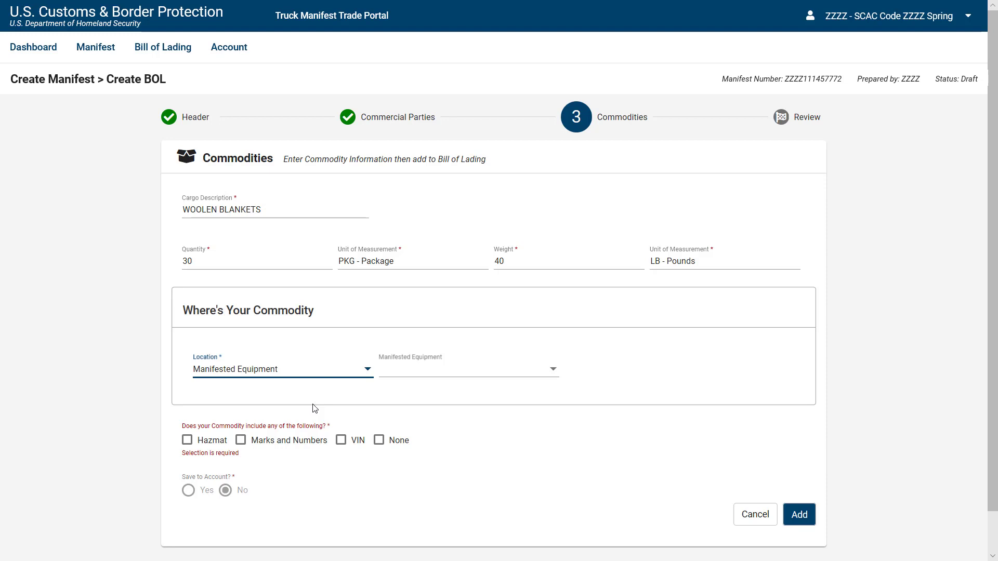
click(368, 379)
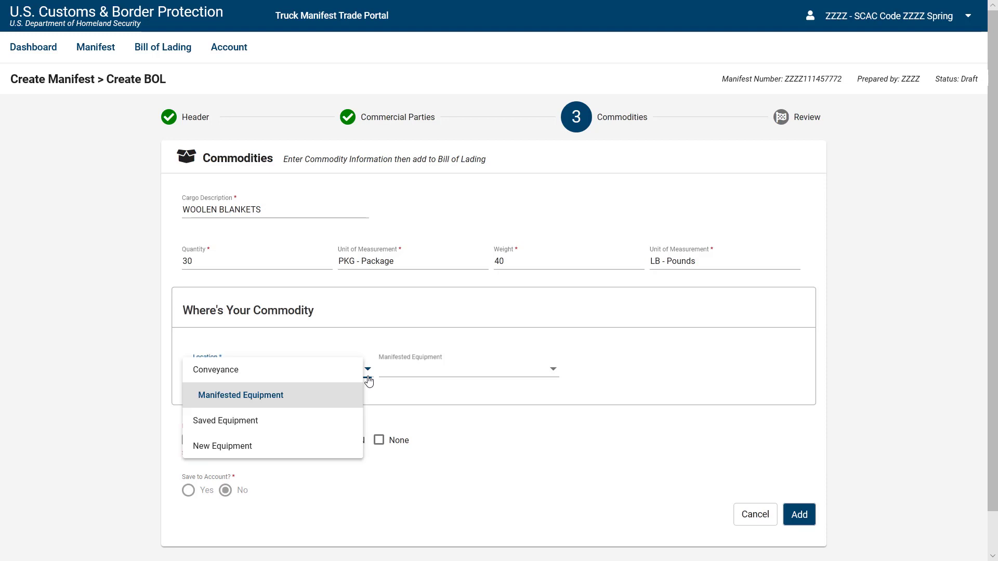
click(350, 429)
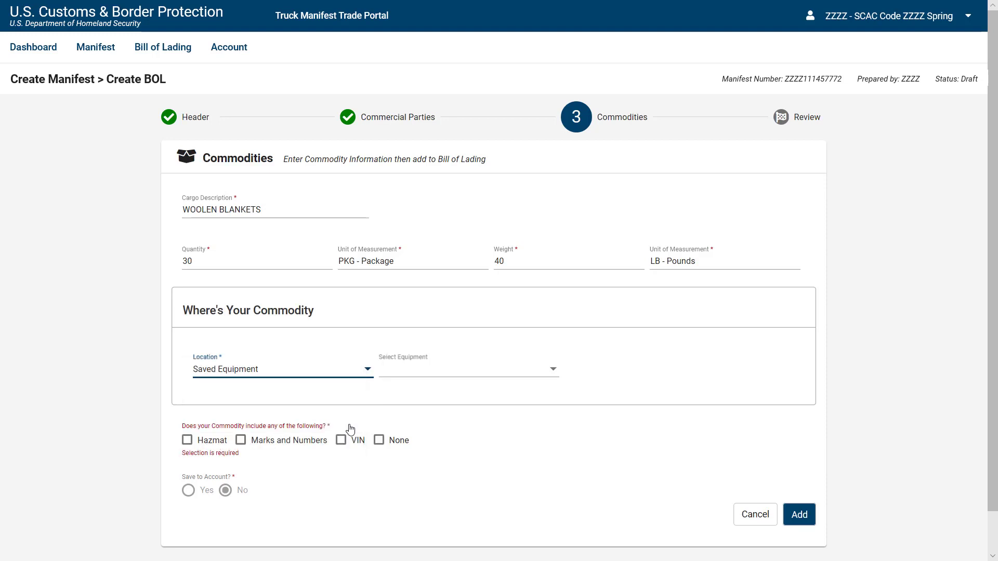
click(551, 375)
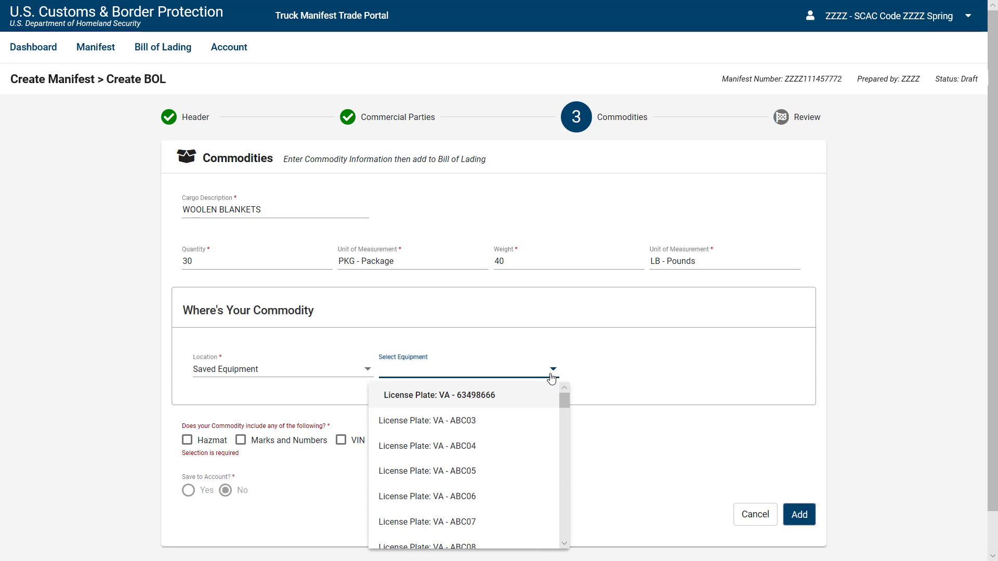
click(552, 377)
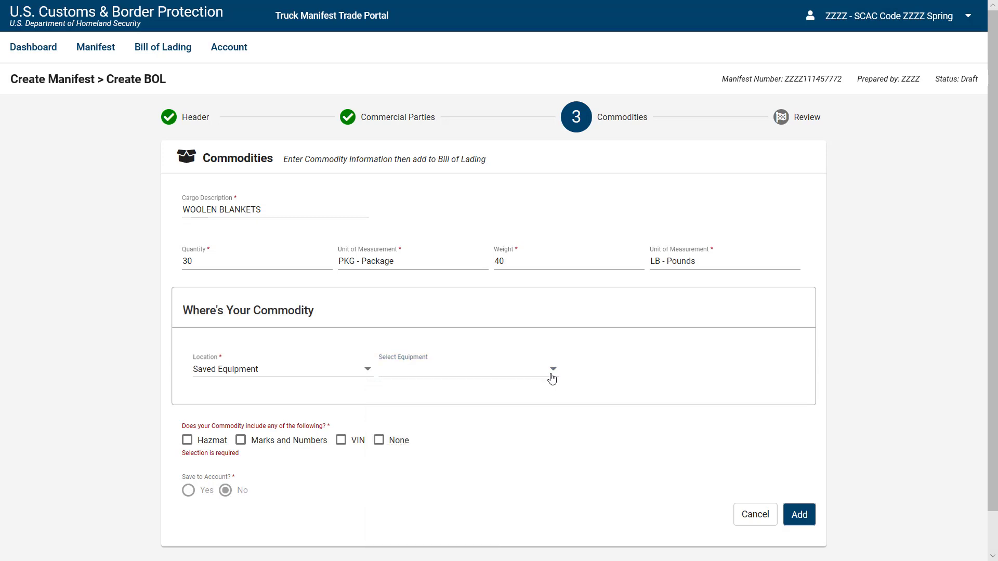
click(244, 380)
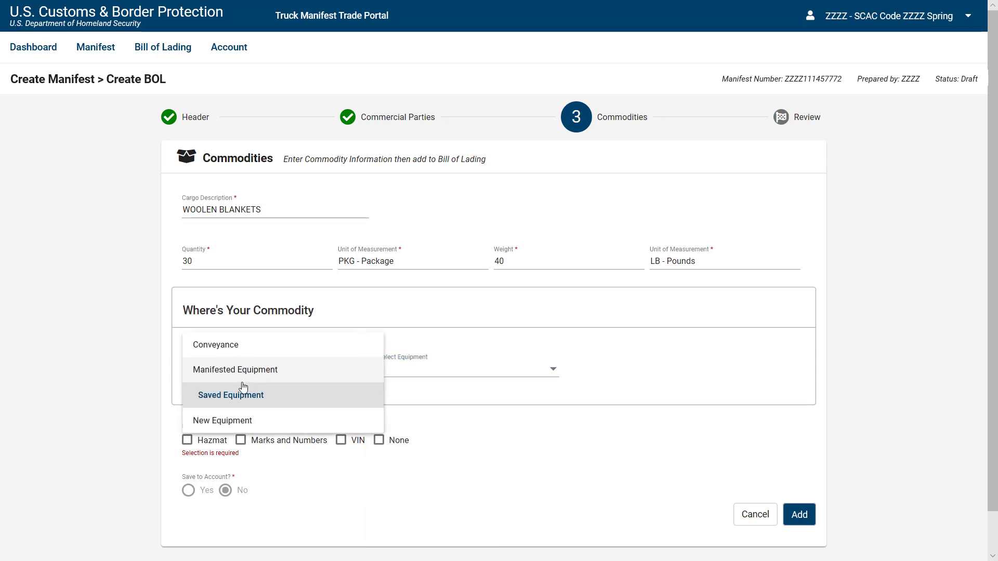
click(252, 427)
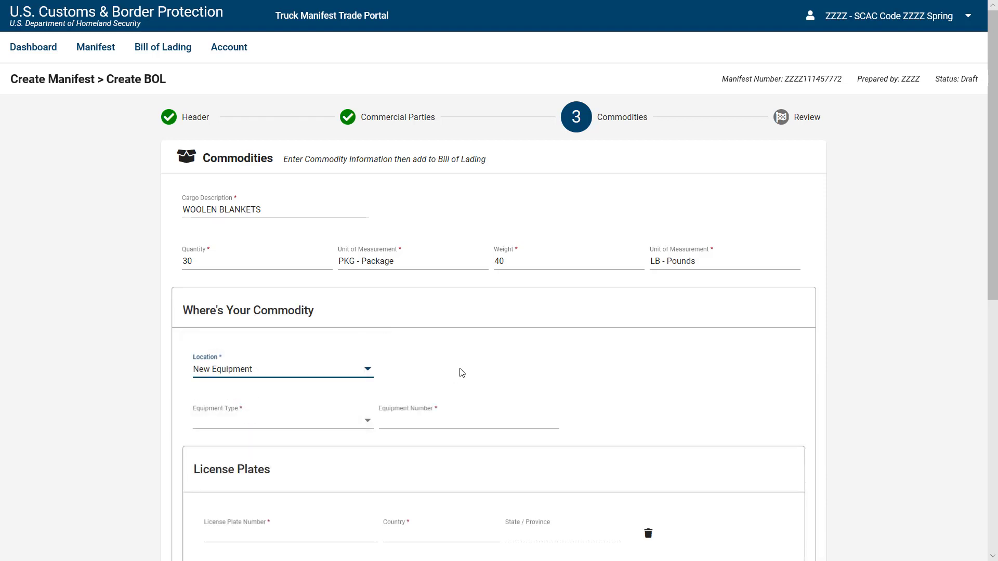
click(364, 382)
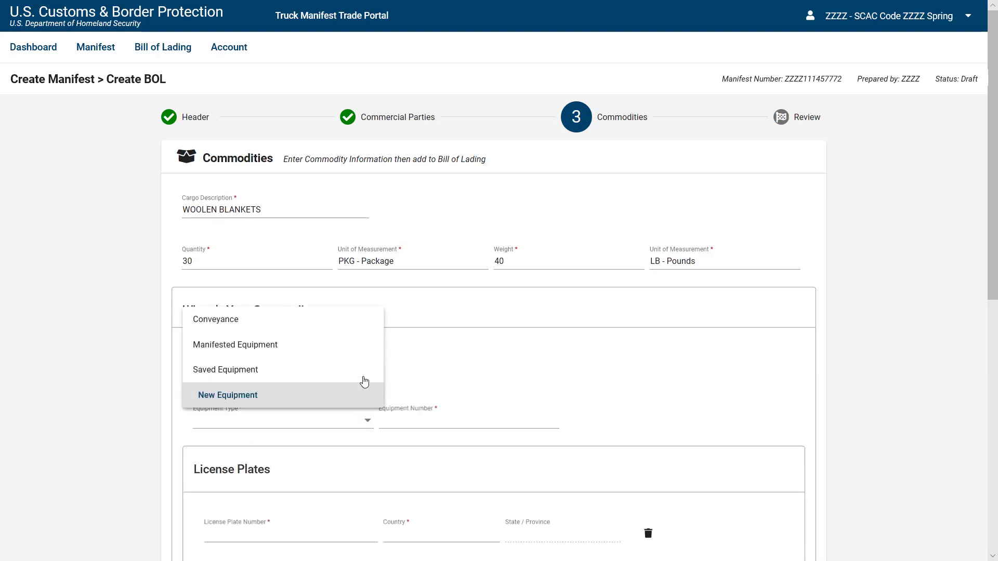
click(350, 328)
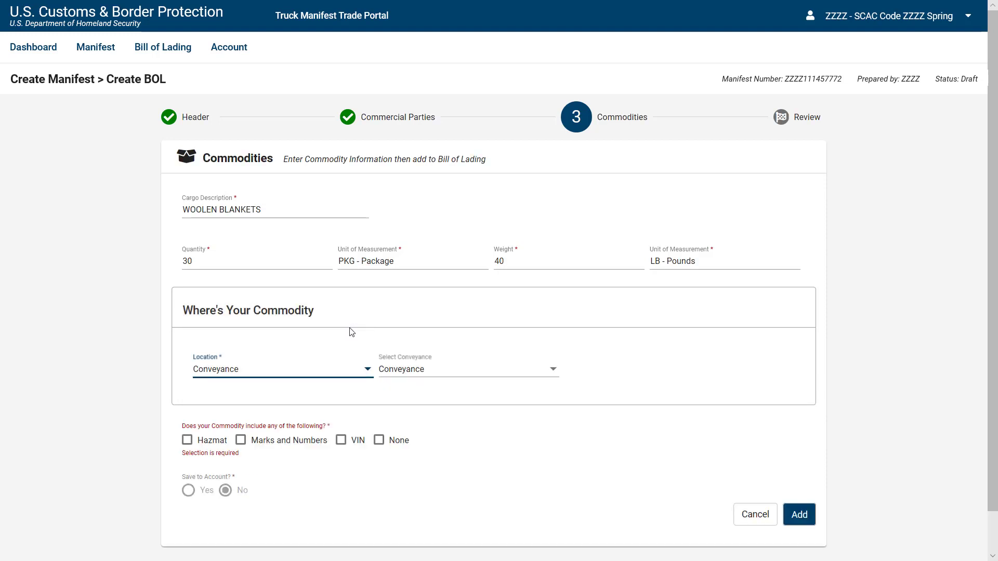
Set the location to Saved Equipment with license plate OH - LIC12347.
click(368, 380)
click(350, 443)
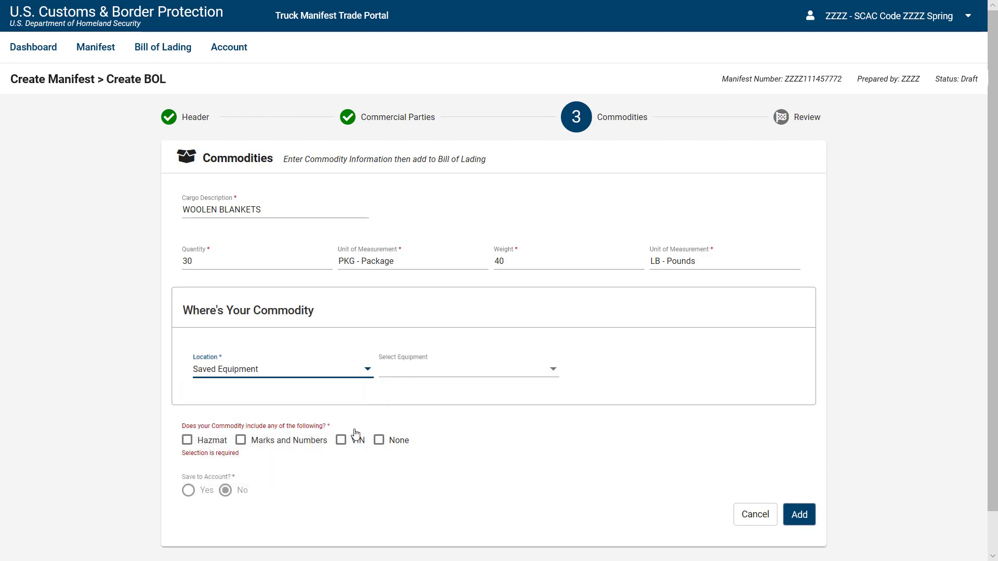
click(512, 376)
scroll(489, 419, down, 2)
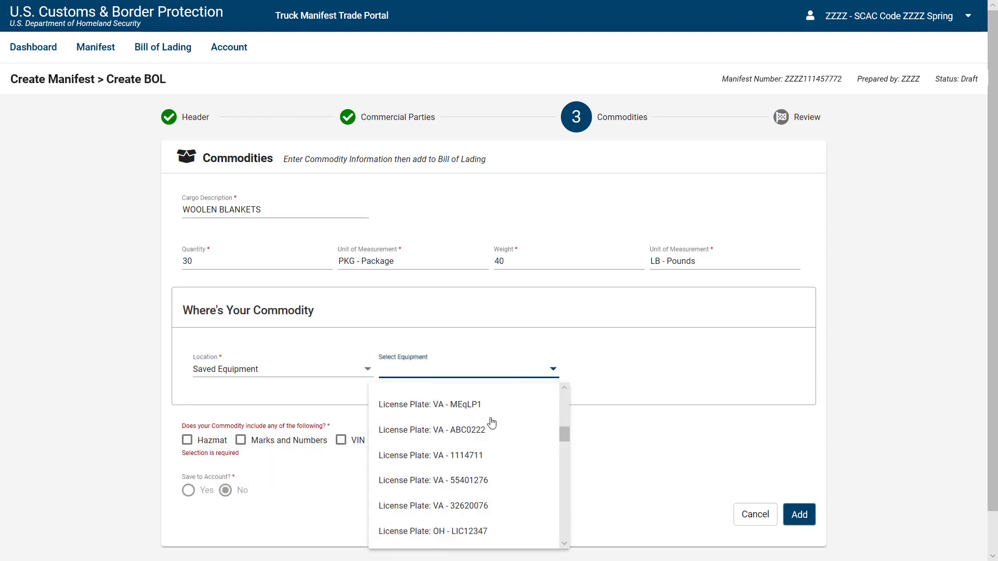
scroll(491, 422, down, 2)
click(495, 485)
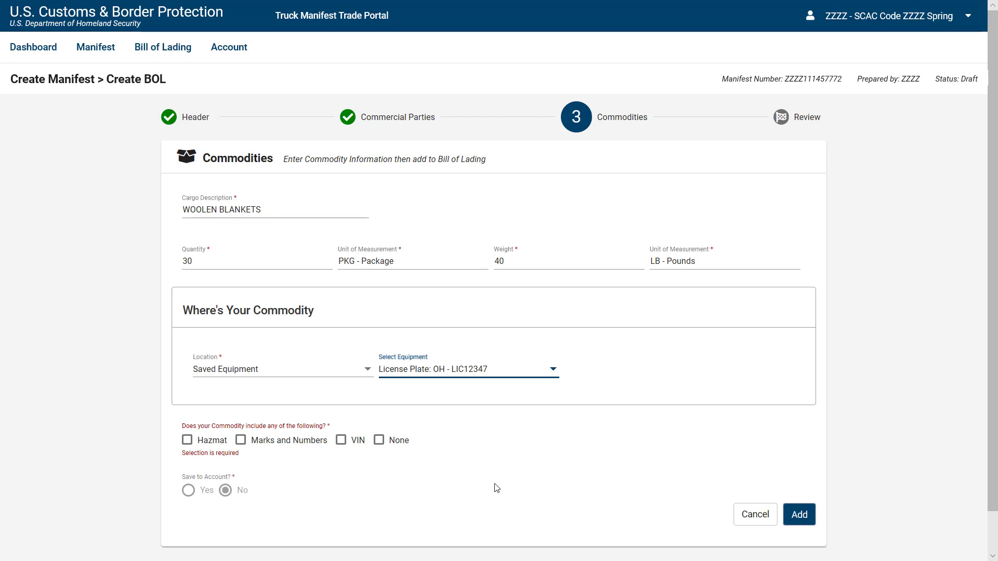
Leave Hazmat, Marks and Numbers and VIN unchecked and mark special contents as None.
click(188, 442)
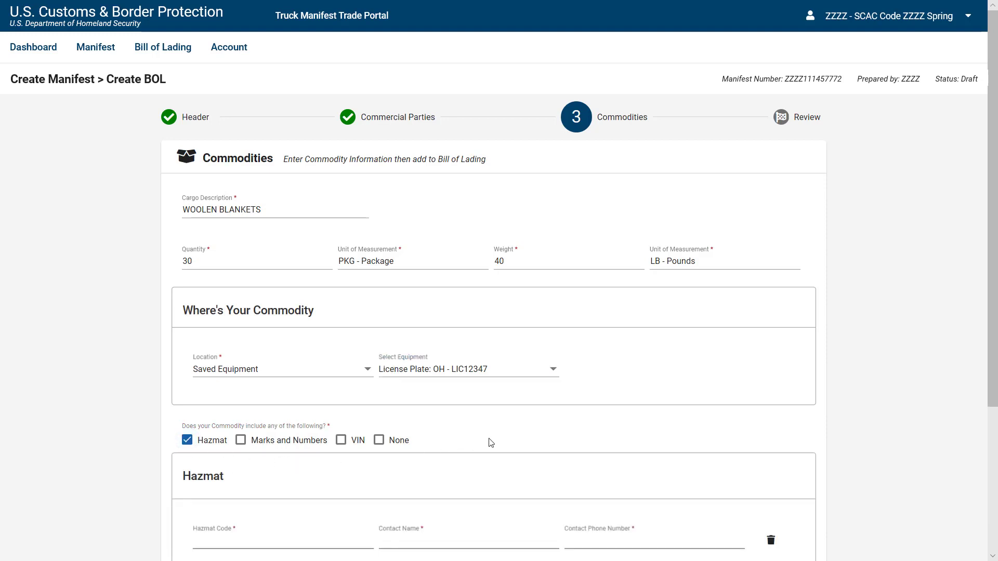
scroll(520, 430, down, 3)
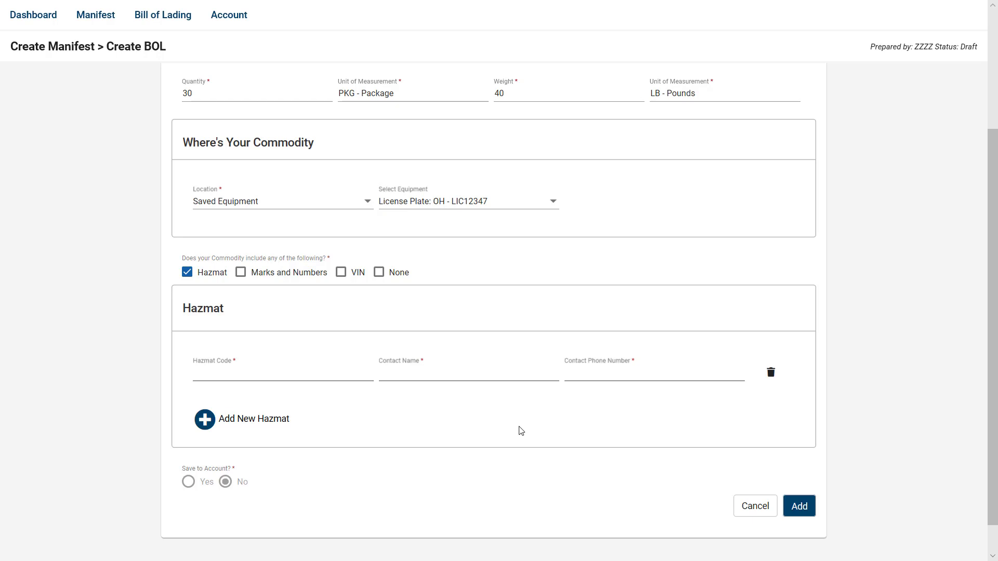
scroll(519, 430, up, 3)
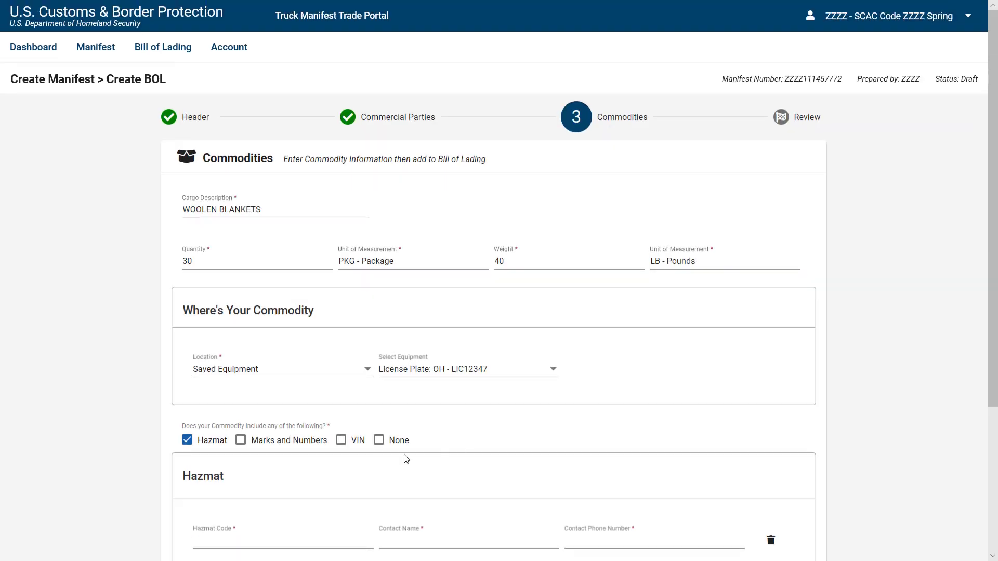
click(187, 440)
click(241, 441)
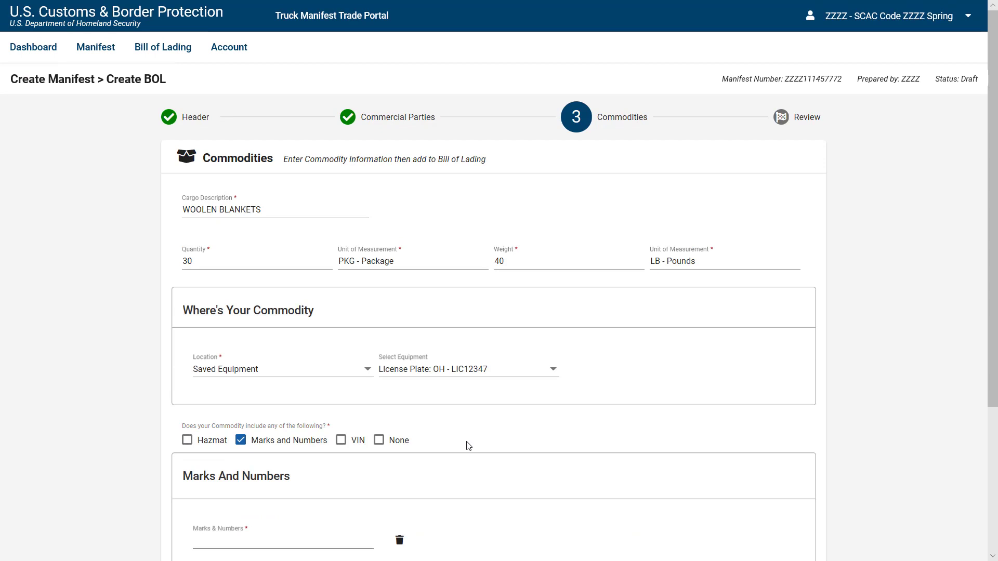
click(240, 440)
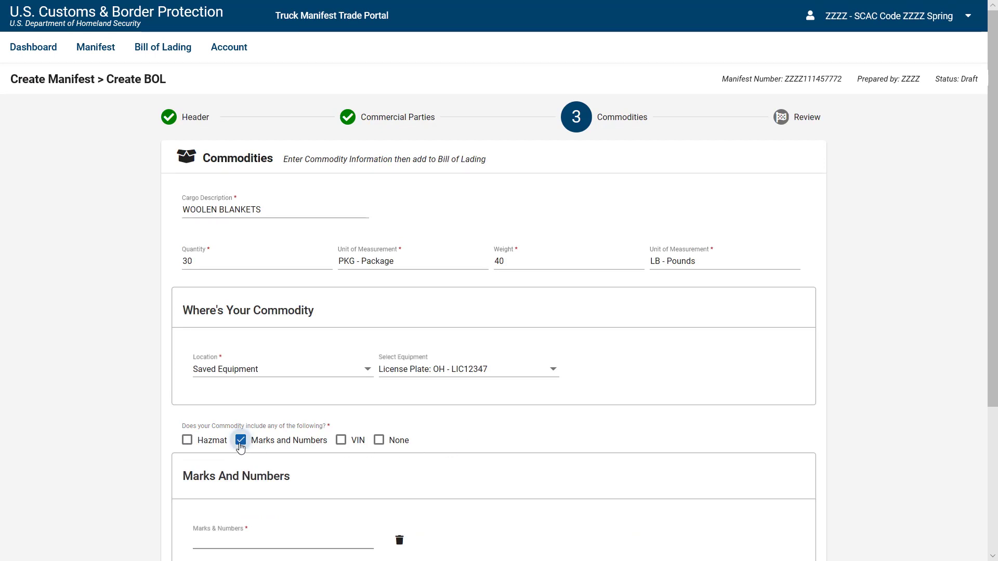
click(340, 442)
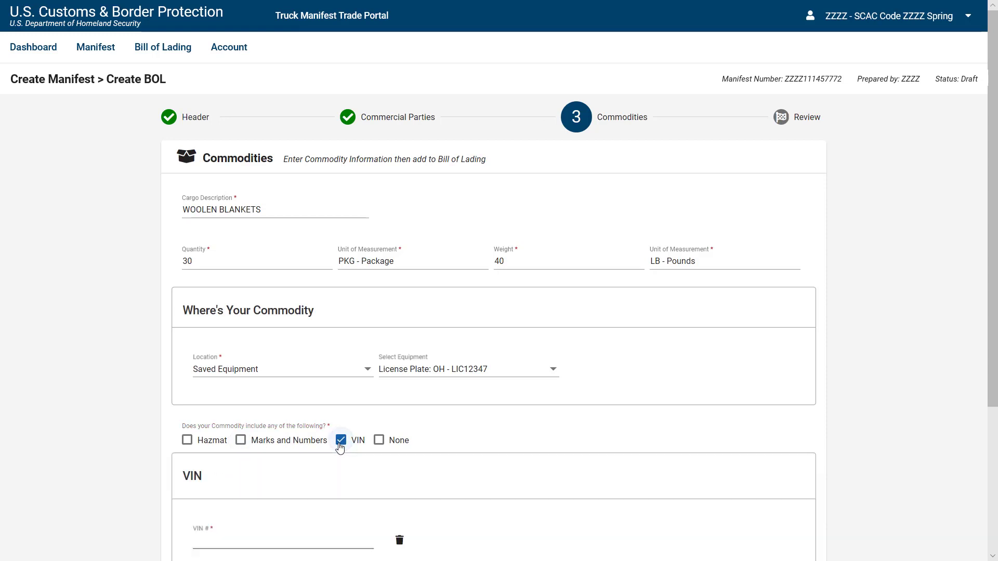
click(340, 441)
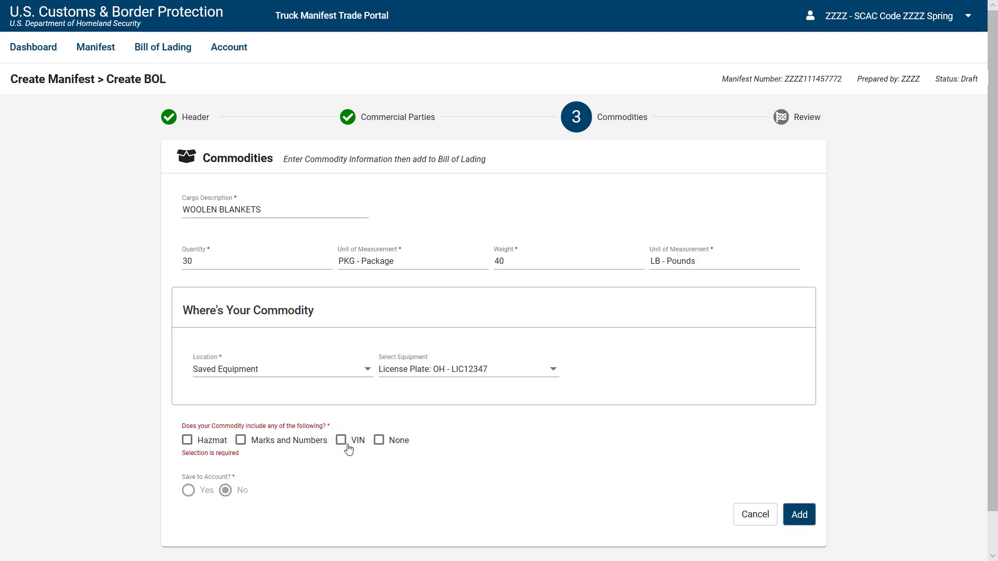
click(380, 442)
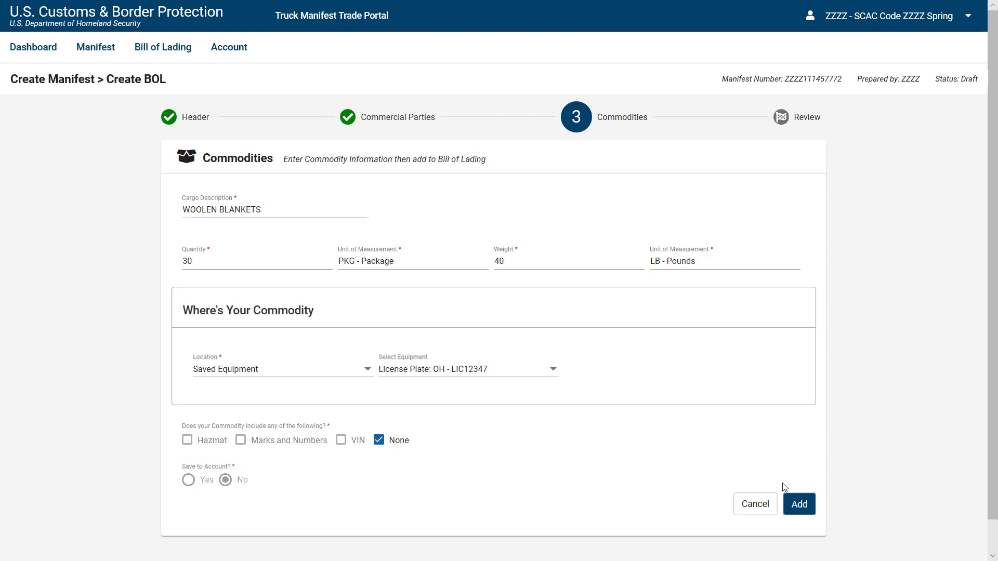
Add the WOOLEN BLANKETS commodity to the bill and proceed to the Review step.
click(794, 515)
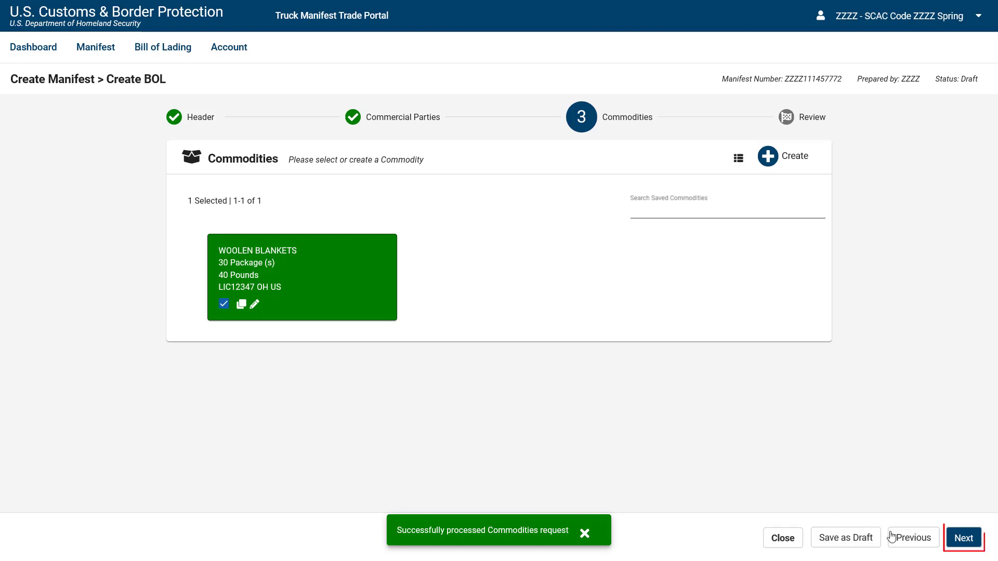
click(954, 541)
click(954, 543)
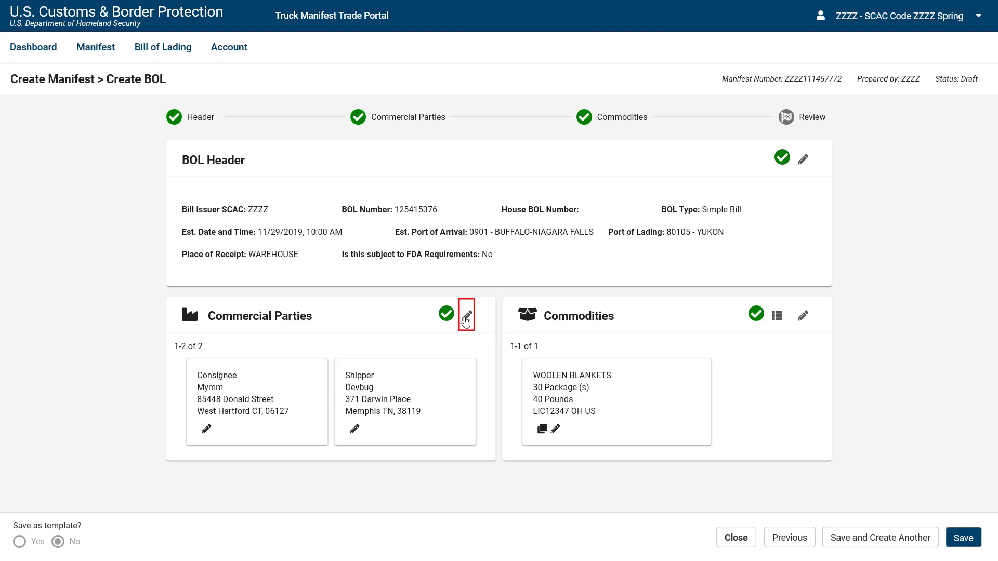
Replace shipper DEVBUG with PARA, keeping MYMM as consignee, then return to Review.
click(467, 316)
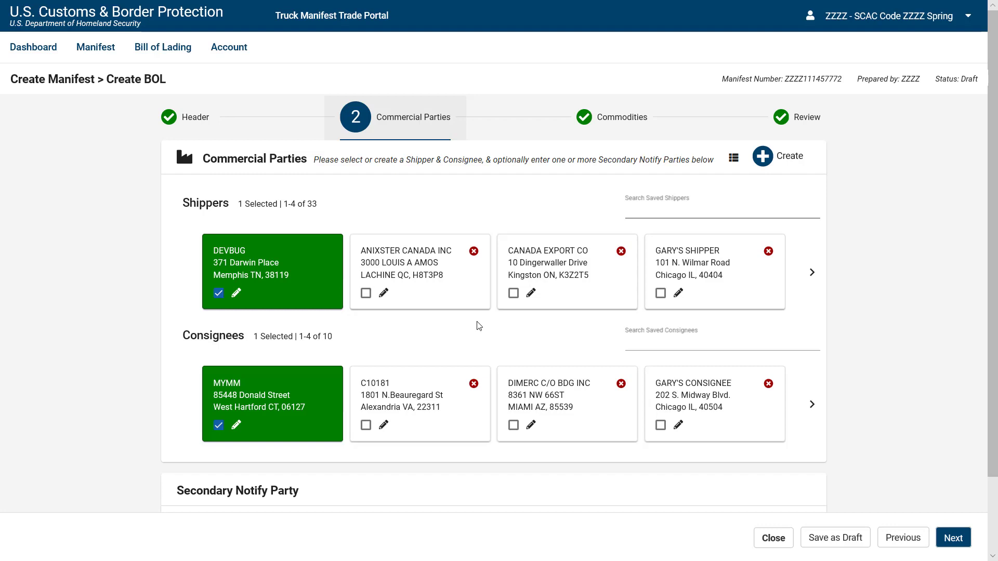
click(814, 288)
click(813, 291)
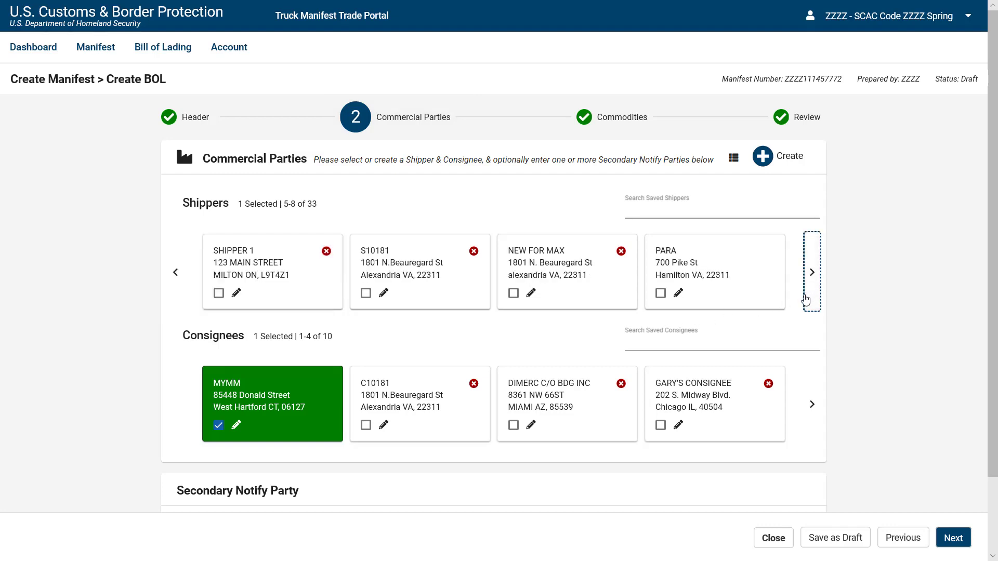
click(659, 295)
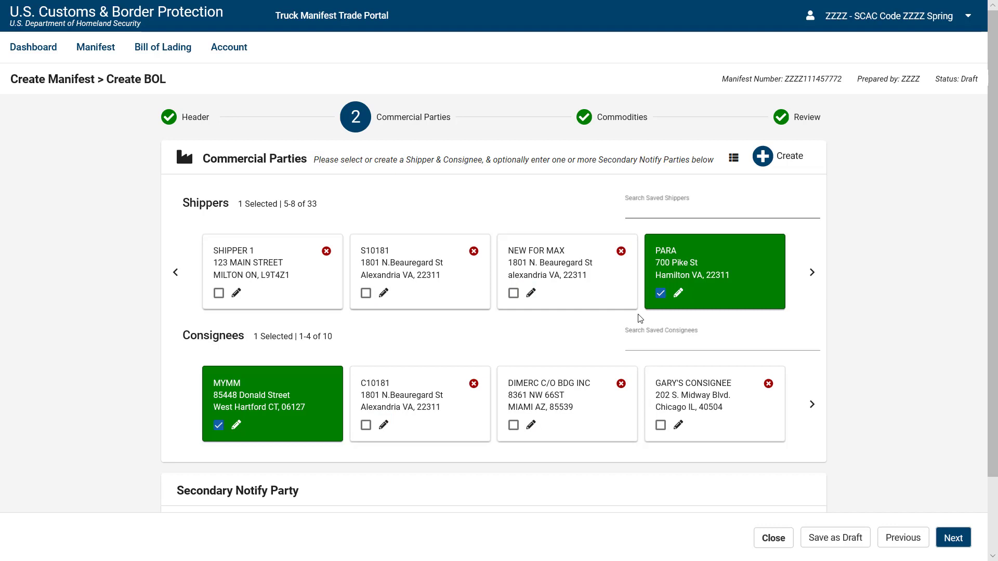
click(809, 121)
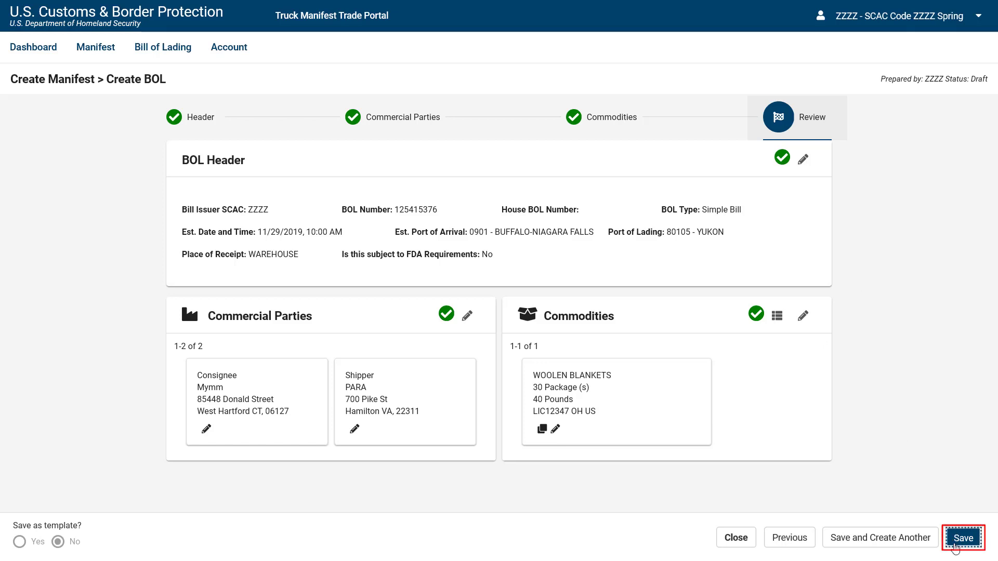
Save the new bill of lading and acknowledge the success confirmation.
click(956, 546)
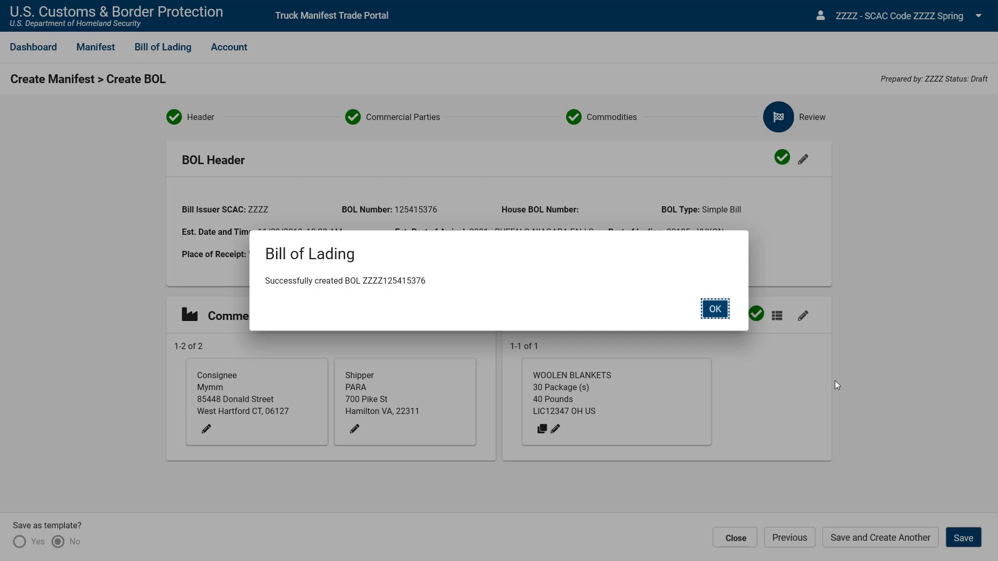
click(712, 313)
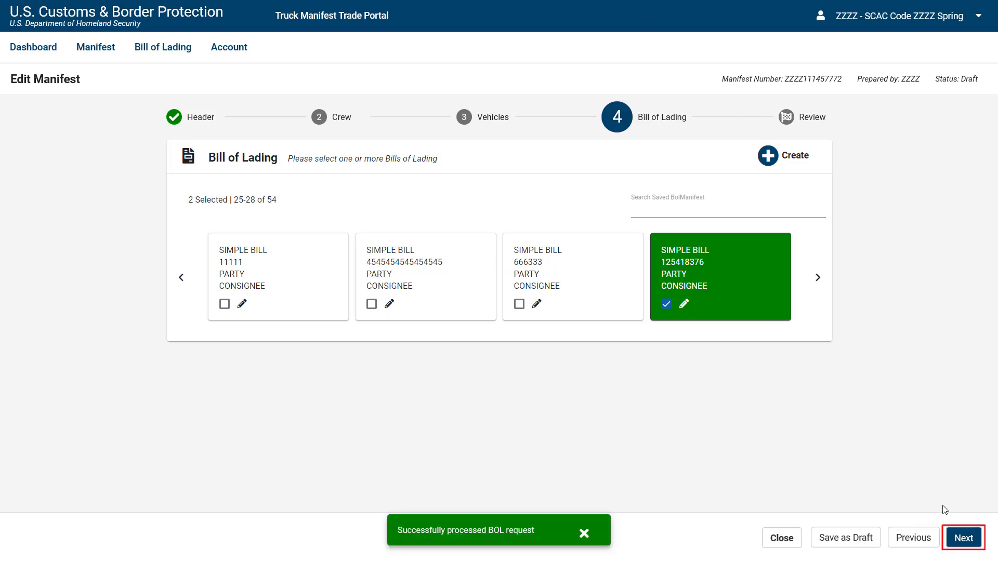
Submit the reviewed truck manifest with the woolen blankets BOL to CBP and confirm its Submitted status.
click(953, 546)
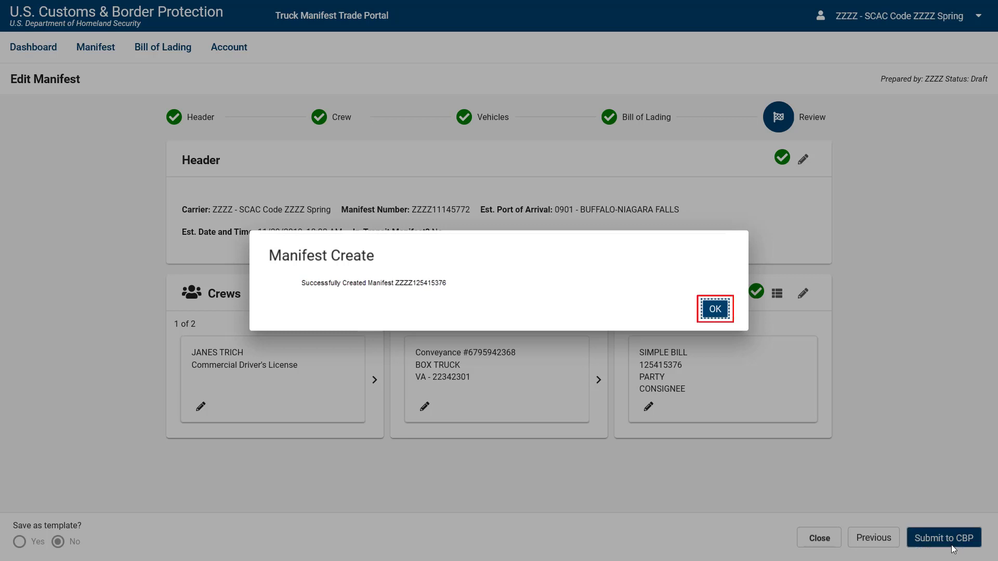
click(716, 310)
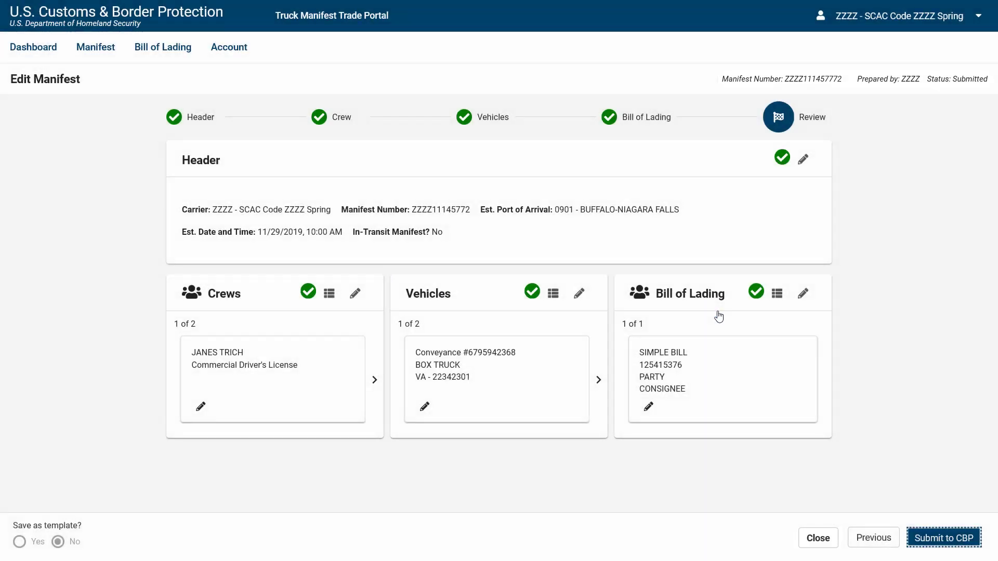